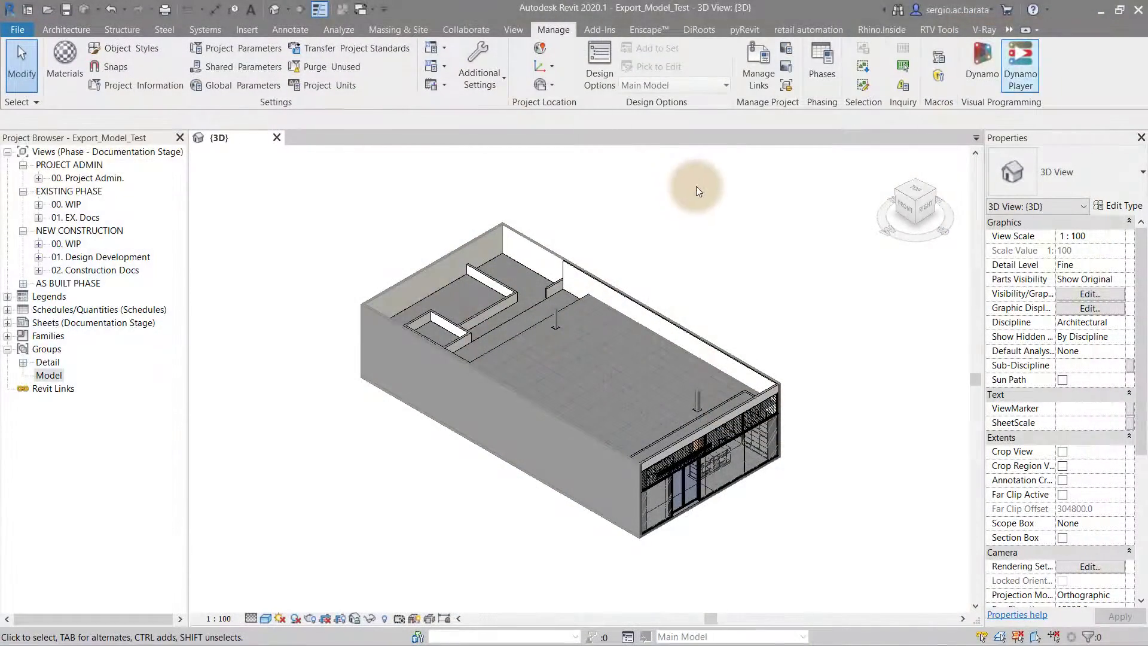
Step: Check the version under Help, then keep the 3D view on New Construction with a Previous + New filter
{"action": "left_click", "coordinate": [1046, 10]}
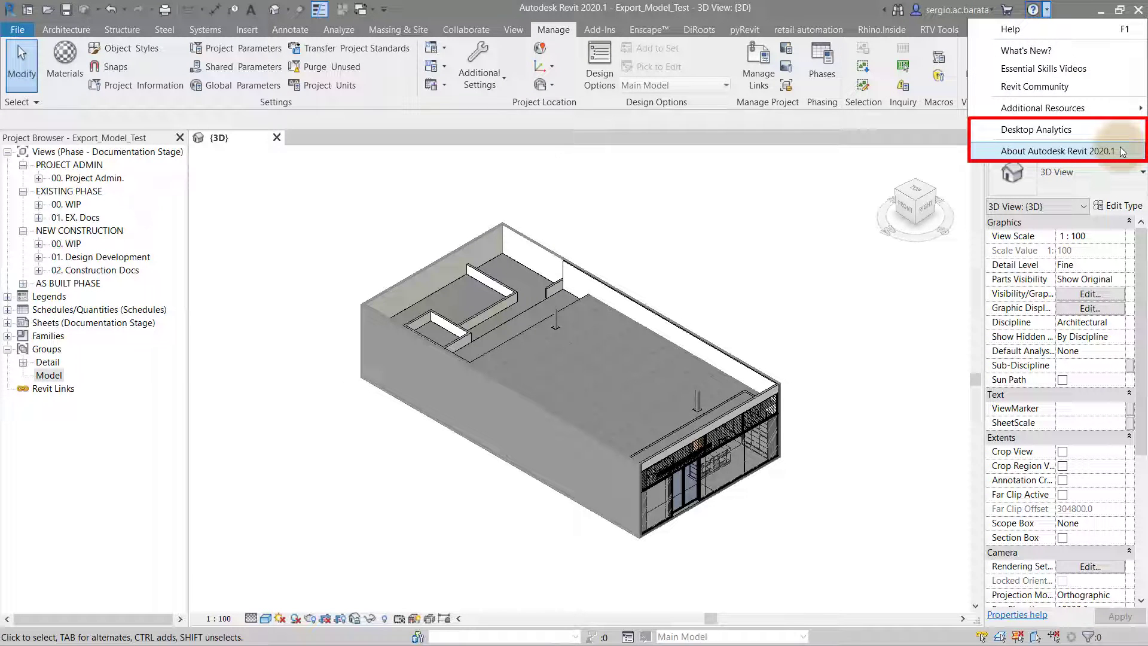
{"action": "left_click", "coordinate": [902, 278]}
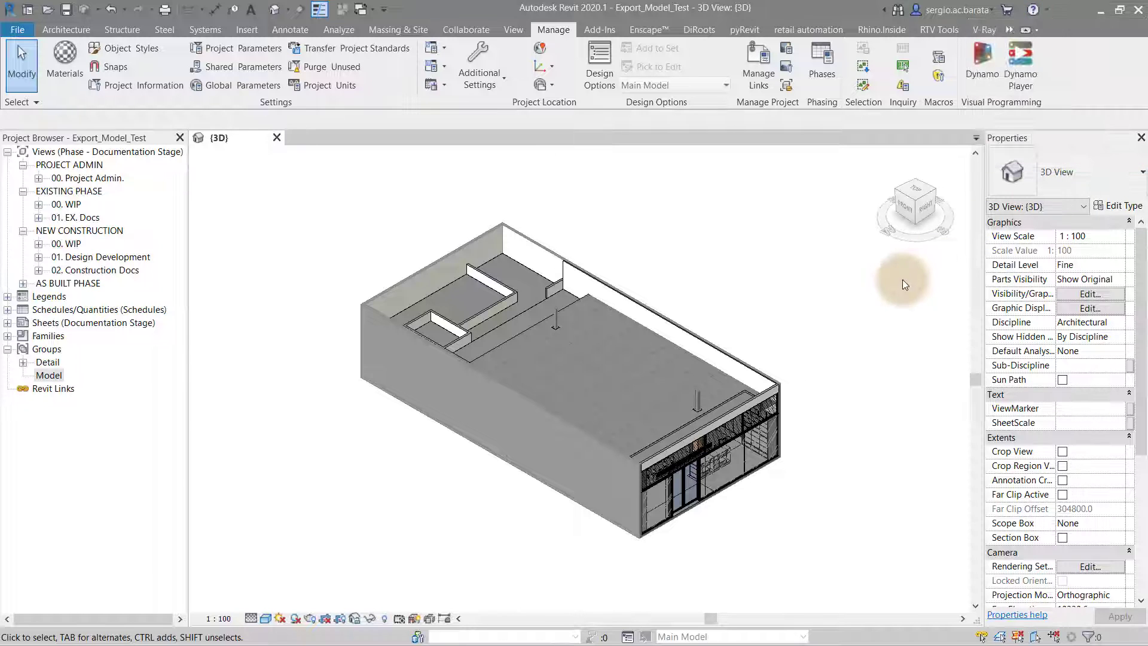
{"action": "left_click_drag", "start_coordinate": [1140, 377], "coordinate": [1143, 515]}
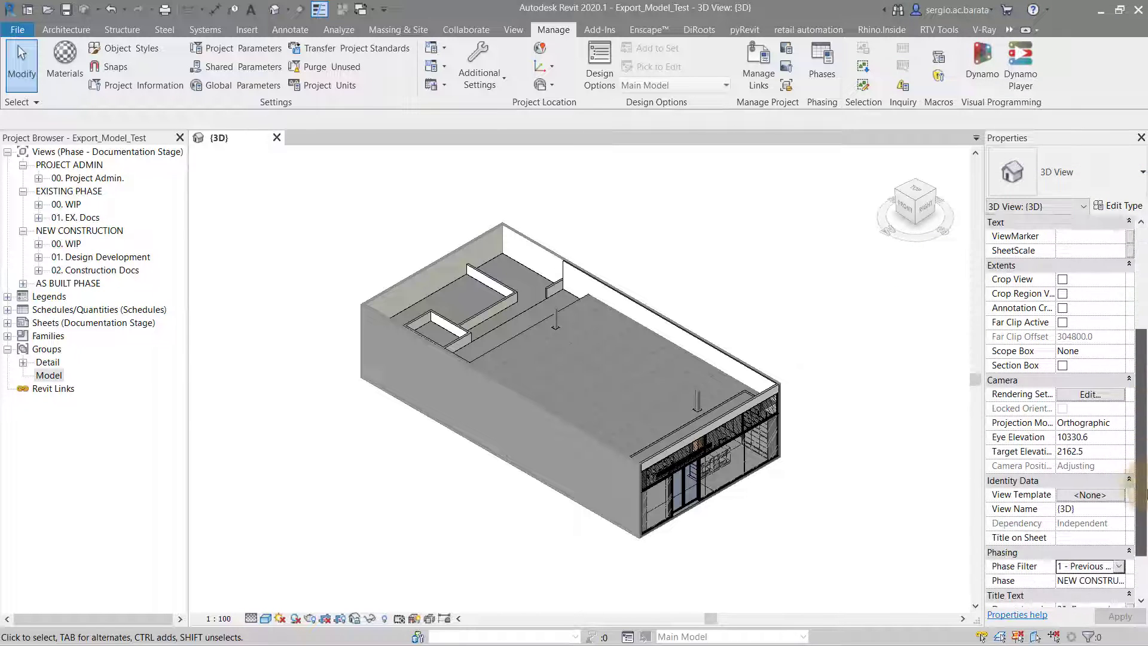
{"action": "left_click", "coordinate": [1117, 538]}
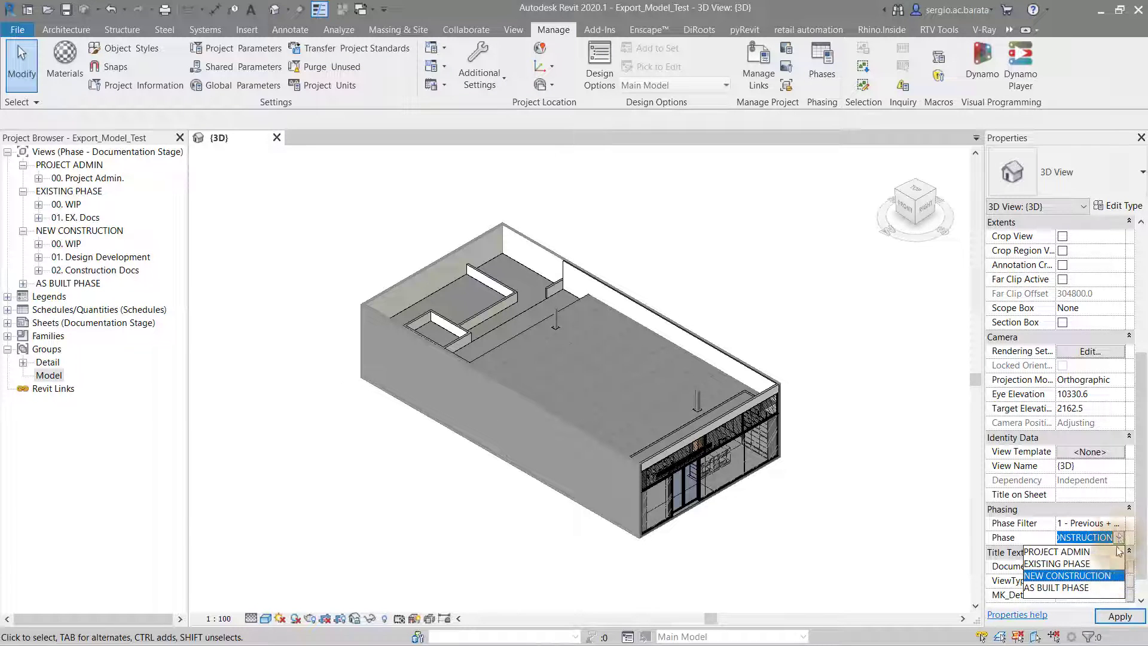
{"action": "left_click", "coordinate": [1119, 531]}
{"action": "left_click", "coordinate": [1121, 529]}
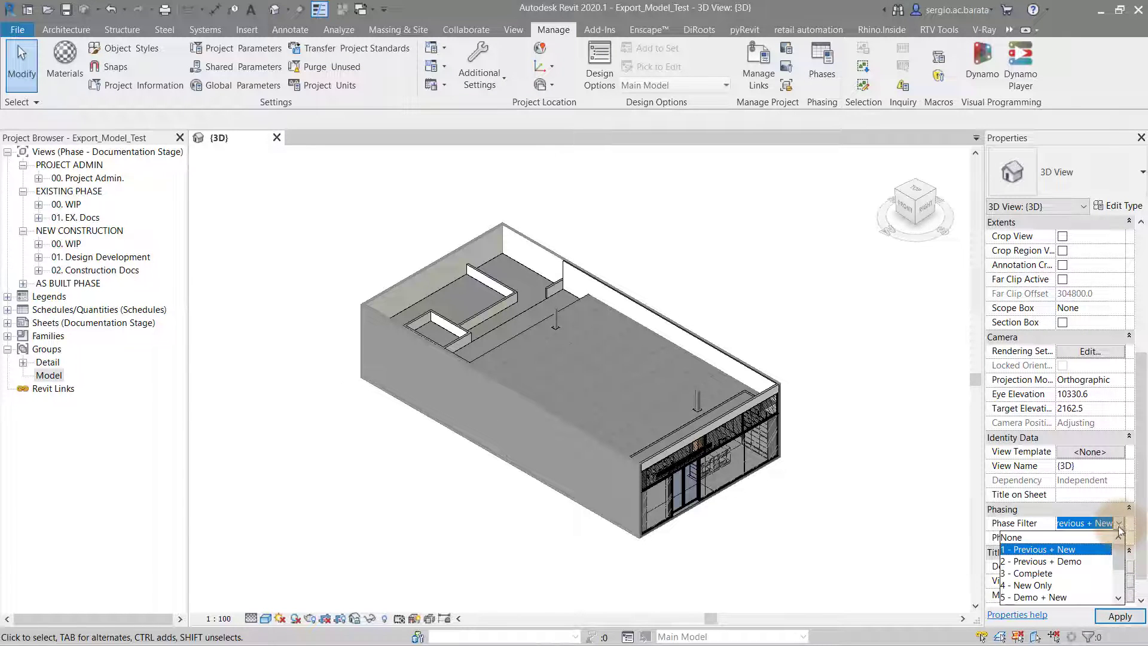
{"action": "left_click", "coordinate": [1077, 572]}
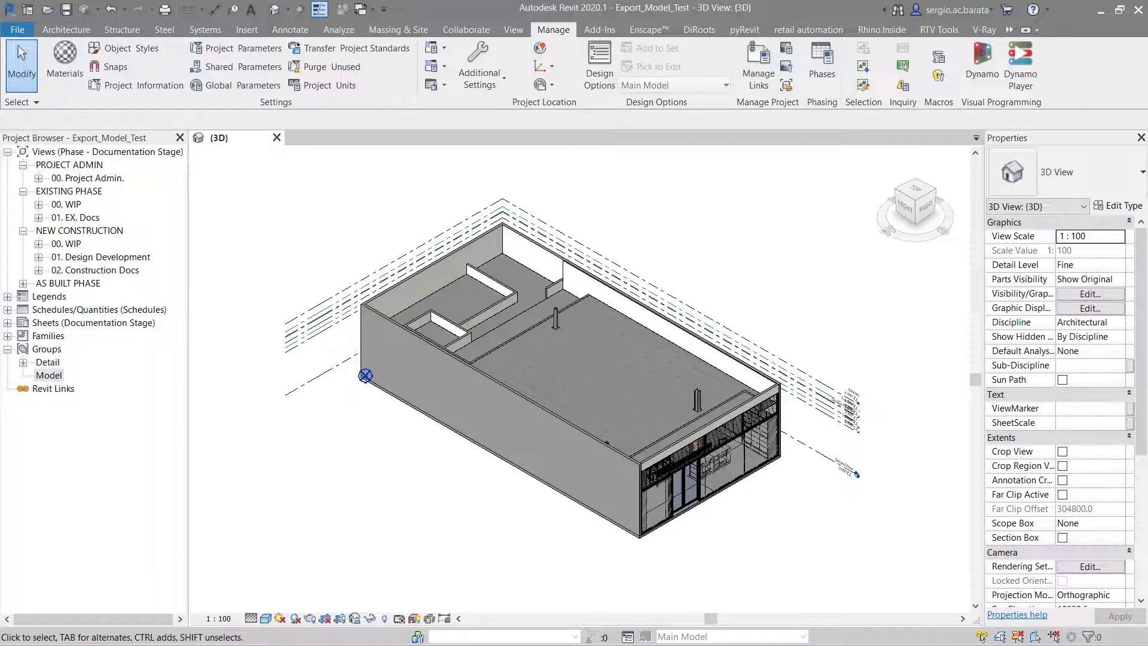
Step: Zoom into the level heads and inspect the Struture level's IfcGUID values
{"action": "right_click", "coordinate": [833, 522]}
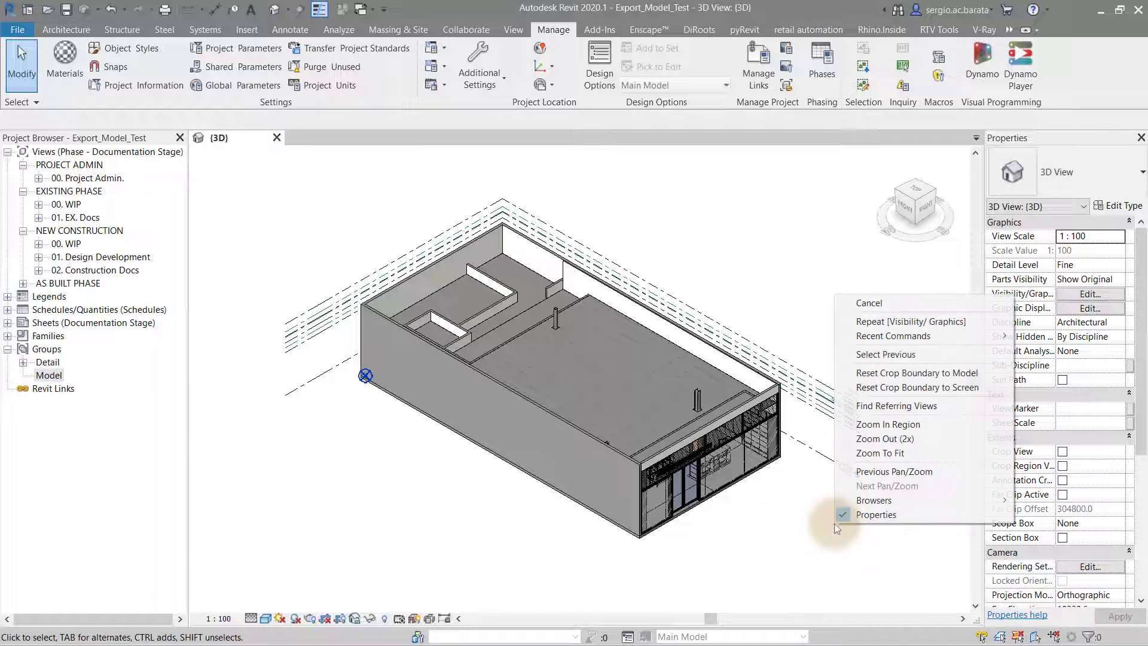
{"action": "left_click", "coordinate": [874, 431]}
{"action": "left_click_drag", "start_coordinate": [804, 342], "coordinate": [892, 490]}
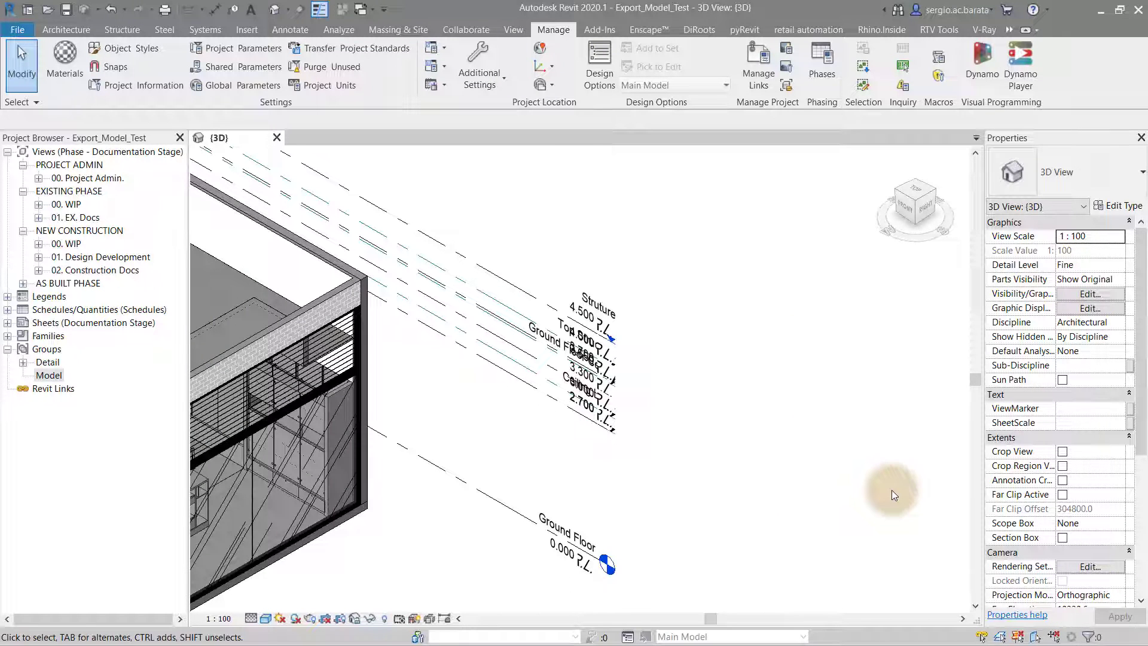
{"action": "left_click", "coordinate": [611, 319]}
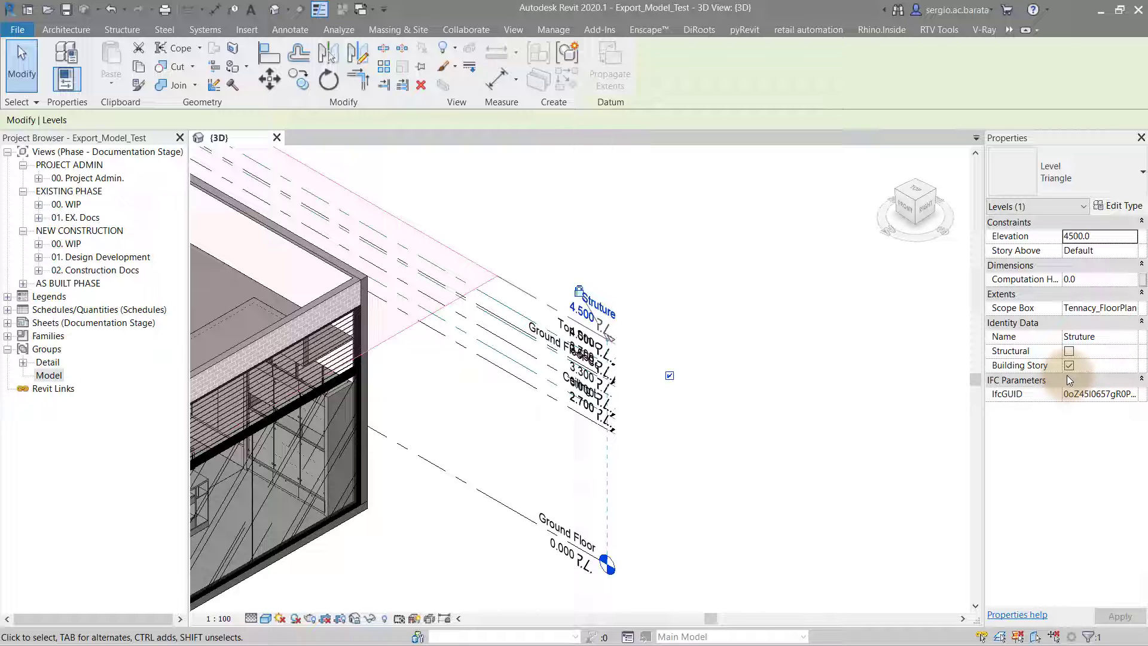
{"action": "left_click", "coordinate": [1136, 395]}
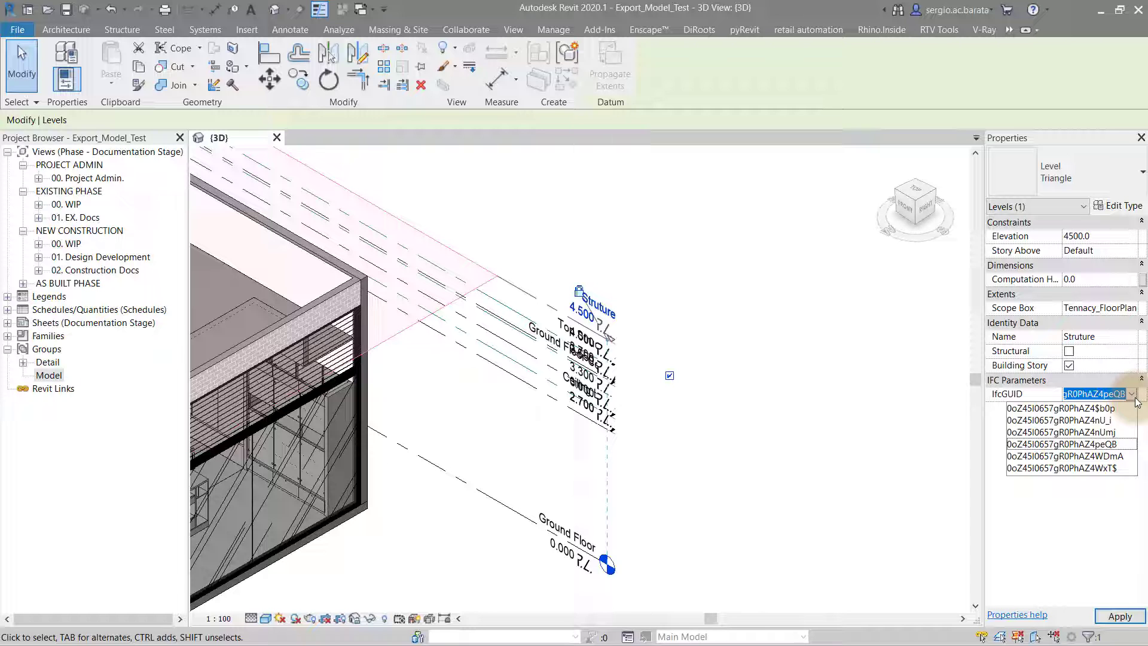
{"action": "left_click", "coordinate": [1135, 400]}
{"action": "left_click", "coordinate": [844, 449]}
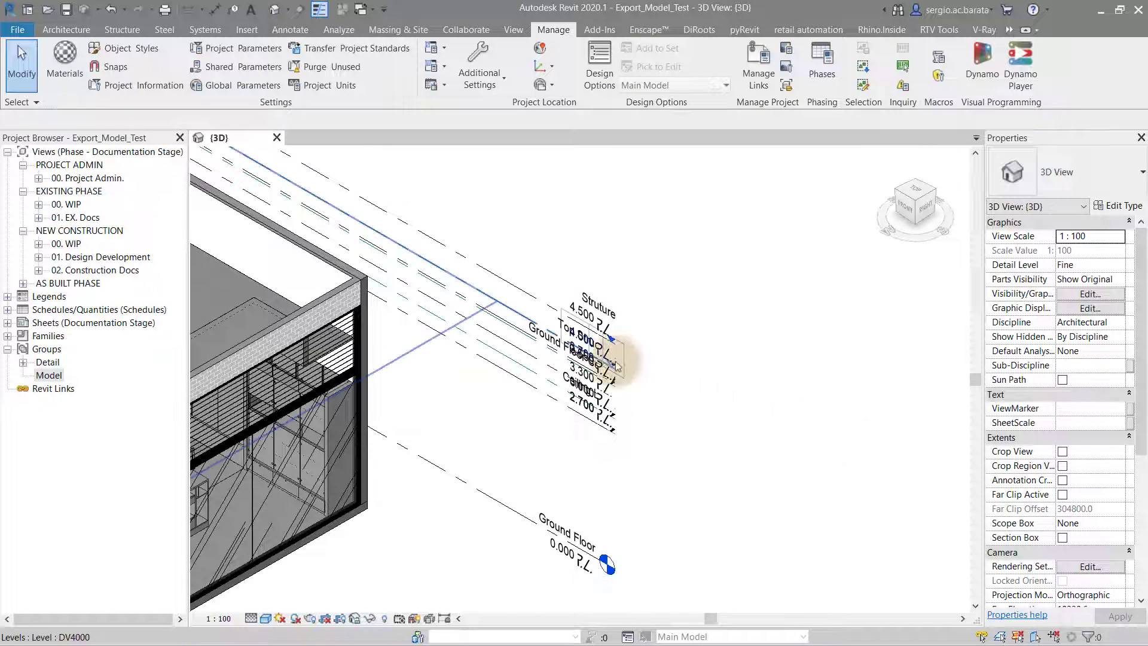
Step: Untick Building Story for DV4000, compare it with DV3650, then zoom to fit the building
{"action": "left_click", "coordinate": [575, 347]}
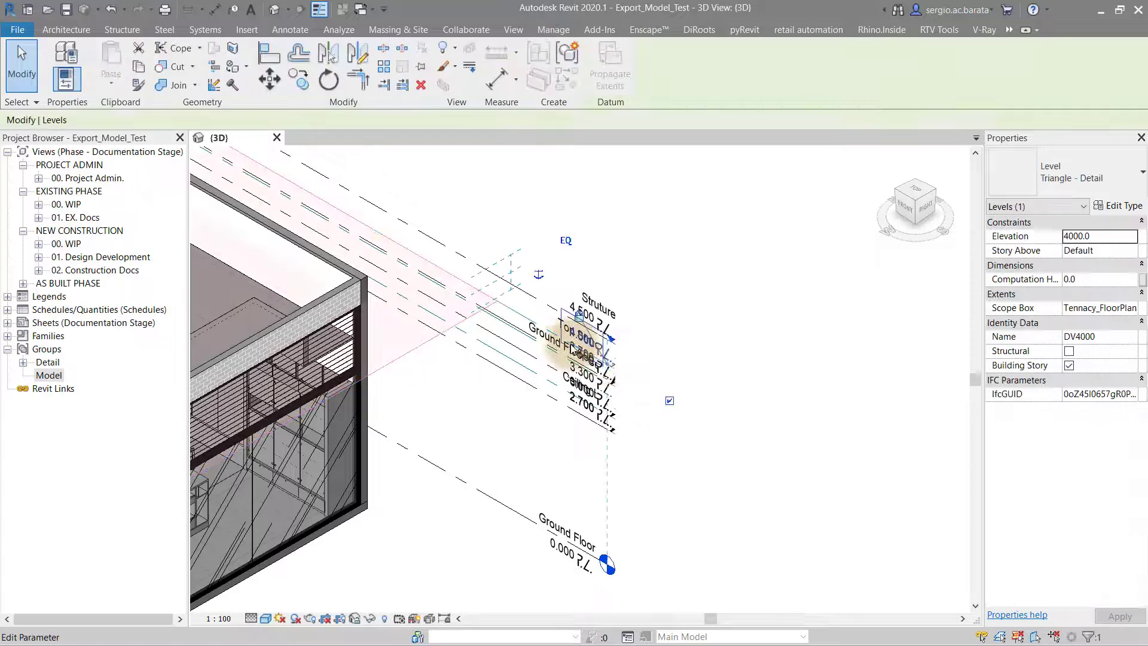
{"action": "left_click", "coordinate": [1068, 367]}
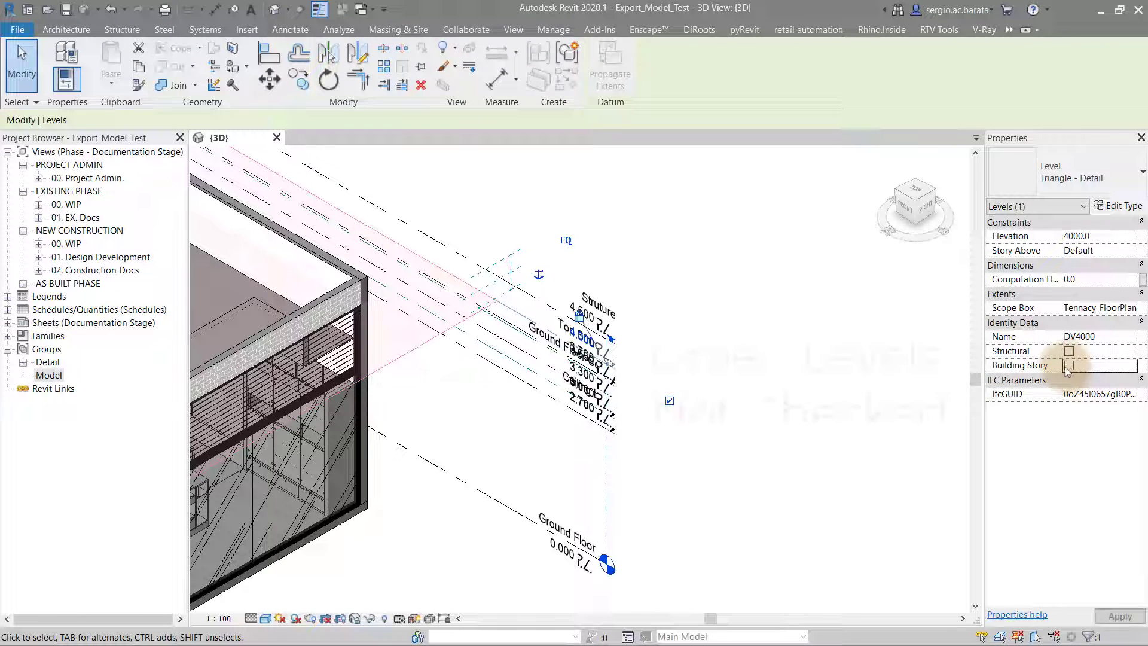
{"action": "left_click", "coordinate": [619, 330]}
{"action": "left_click", "coordinate": [544, 355]}
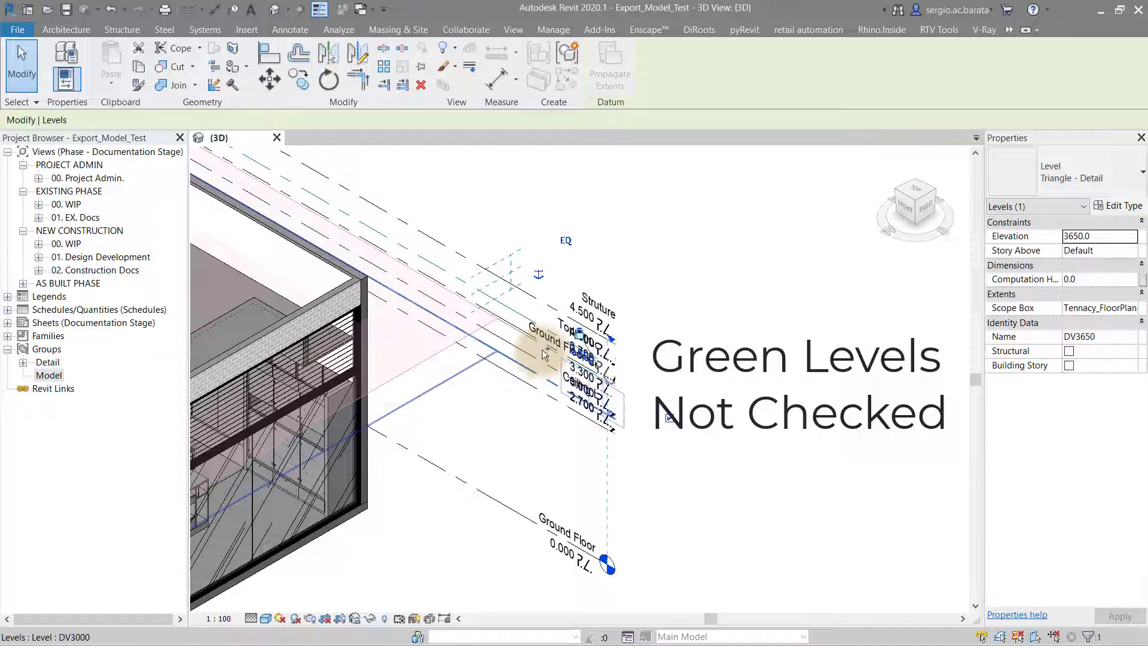
{"action": "left_click", "coordinate": [527, 384], "text": "ctrl"}
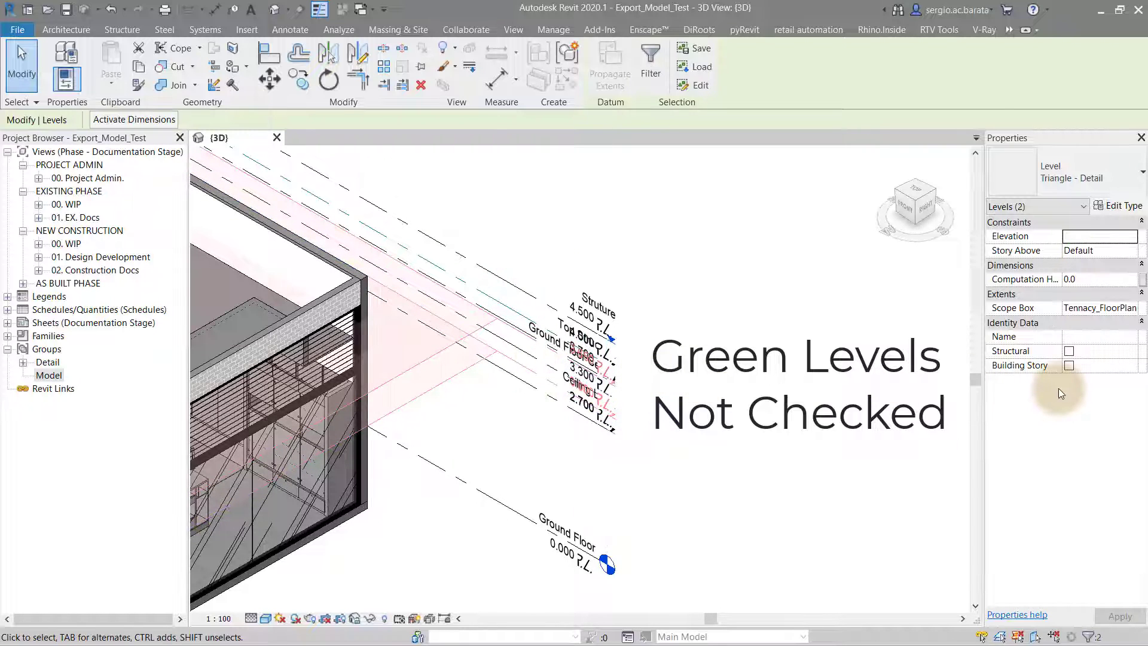
{"action": "key", "text": "Escape"}
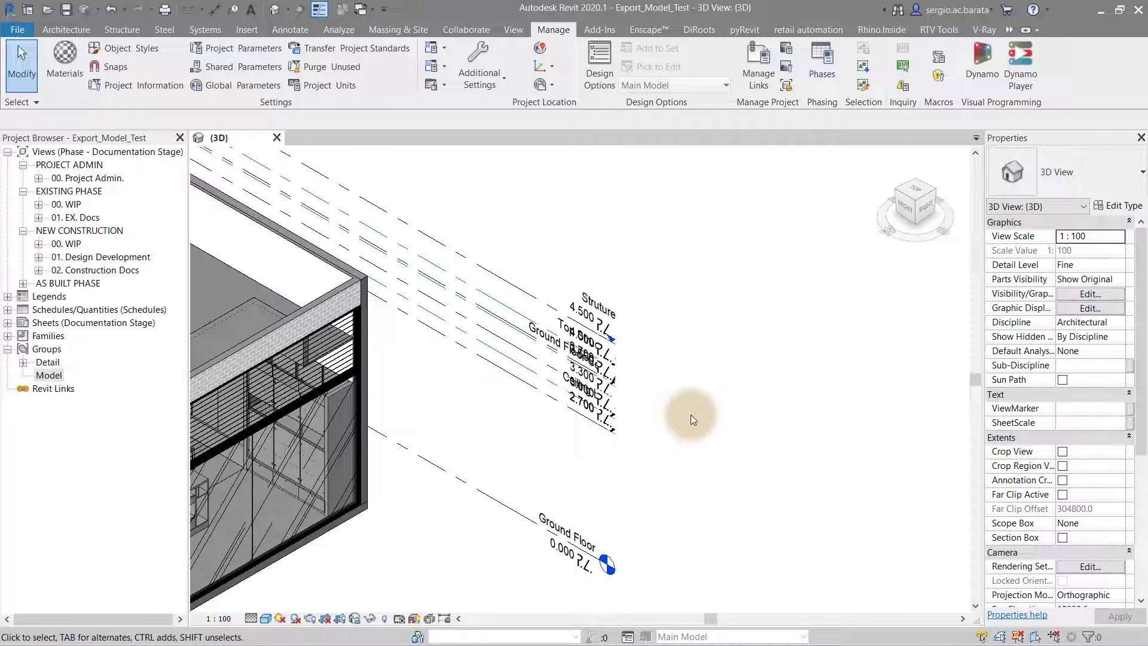
{"action": "right_click", "coordinate": [691, 416]}
{"action": "left_click", "coordinate": [755, 575]}
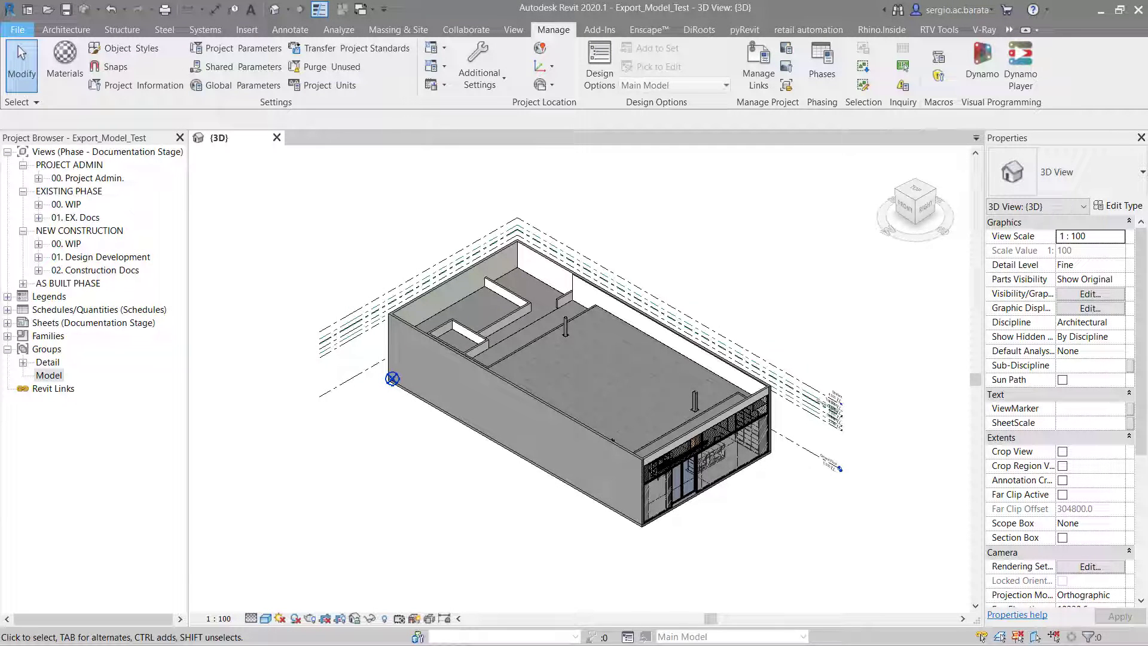
{"action": "left_click", "coordinate": [20, 30]}
{"action": "mouse_move", "coordinate": [52, 133]}
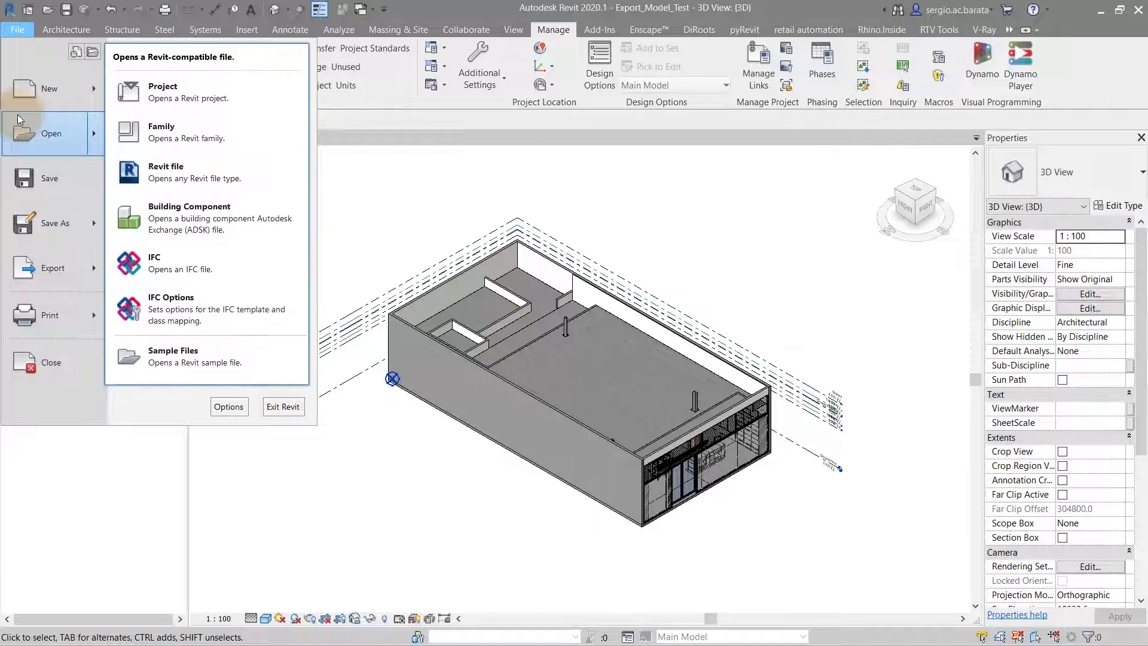
{"action": "left_click", "coordinate": [206, 301]}
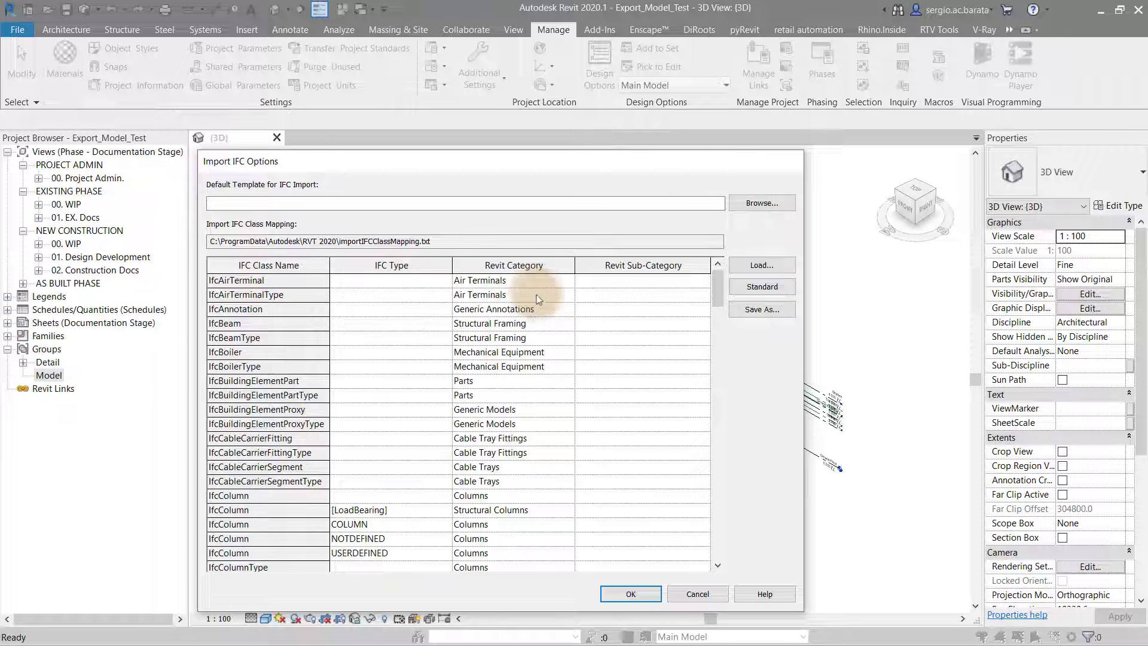
{"action": "scroll", "coordinate": [627, 431], "scroll_direction": "down", "scroll_amount": 10}
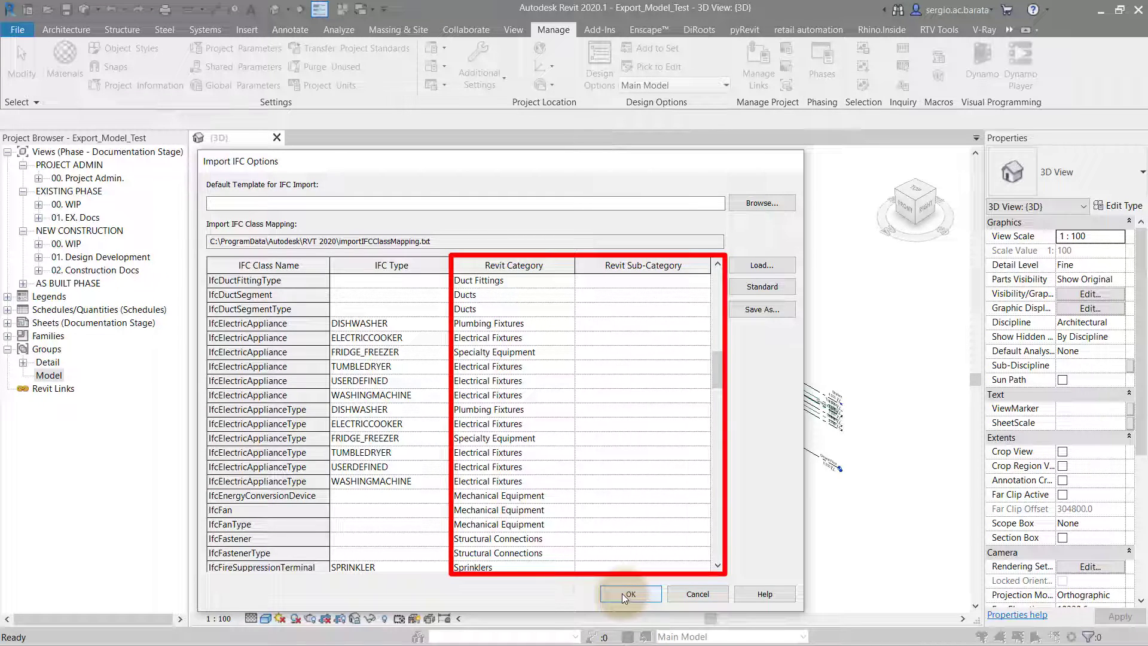
{"action": "left_click", "coordinate": [624, 594]}
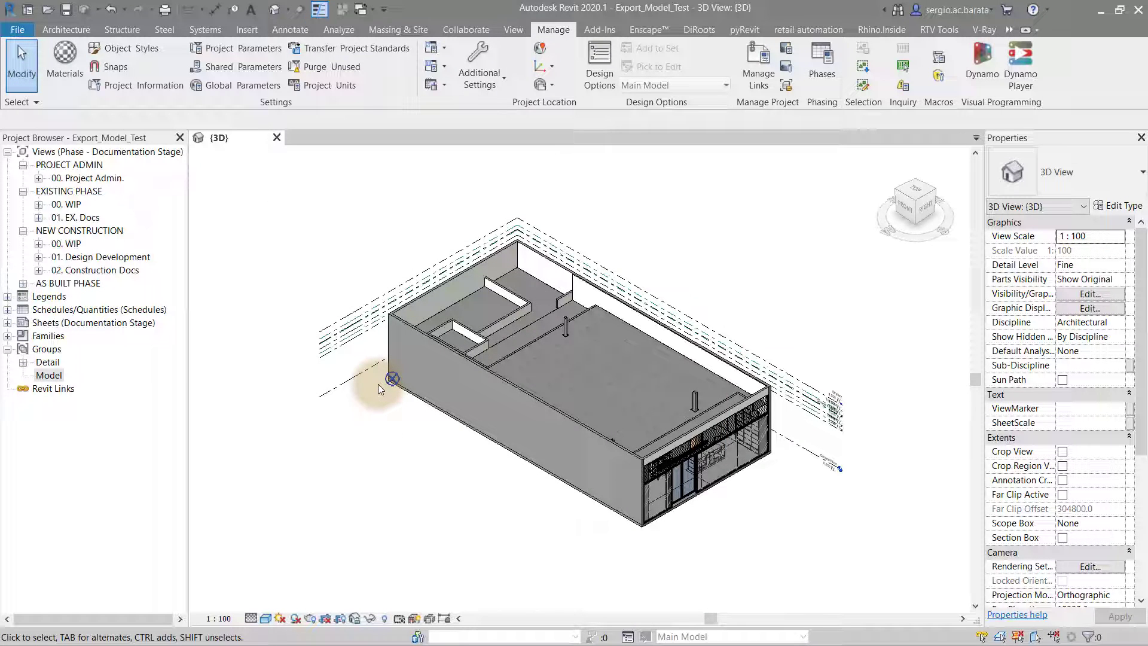
Step: Start an IFC export of the model from File > Export
{"action": "left_click", "coordinate": [20, 29]}
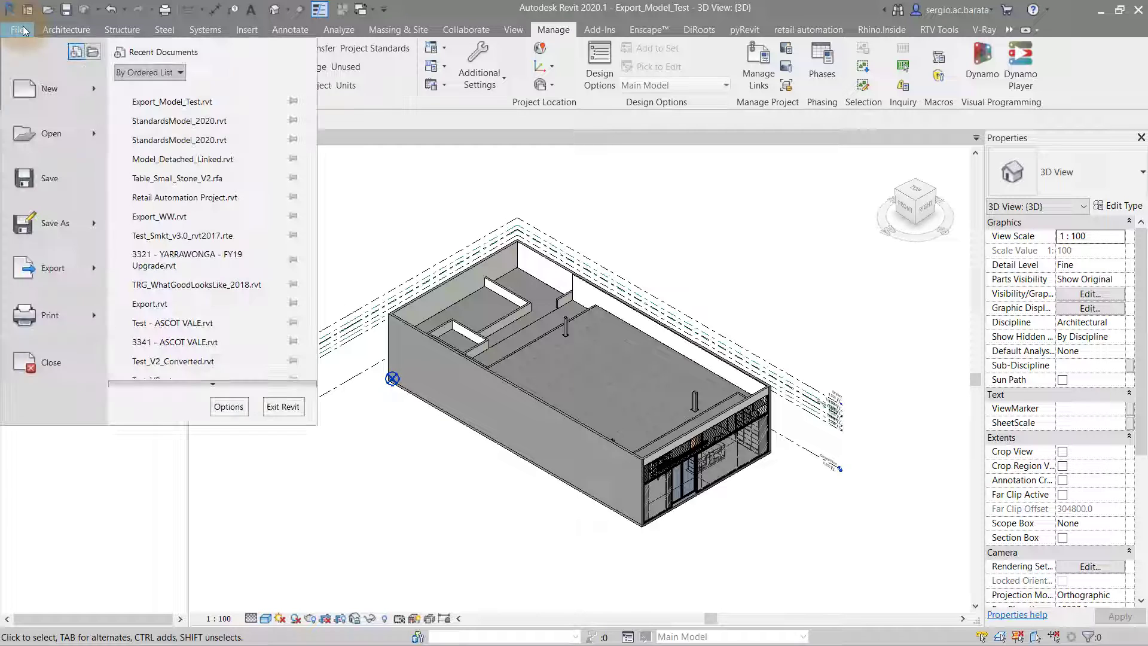
{"action": "mouse_move", "coordinate": [52, 267]}
{"action": "scroll", "coordinate": [192, 306], "scroll_direction": "down", "scroll_amount": 1}
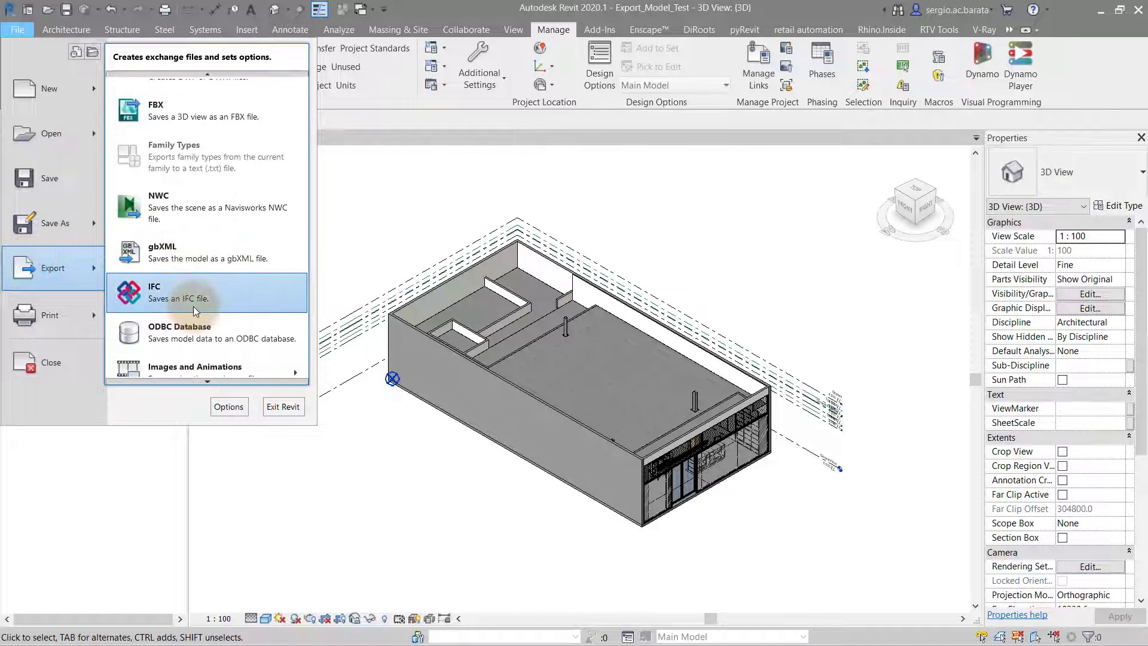
{"action": "left_click", "coordinate": [193, 305]}
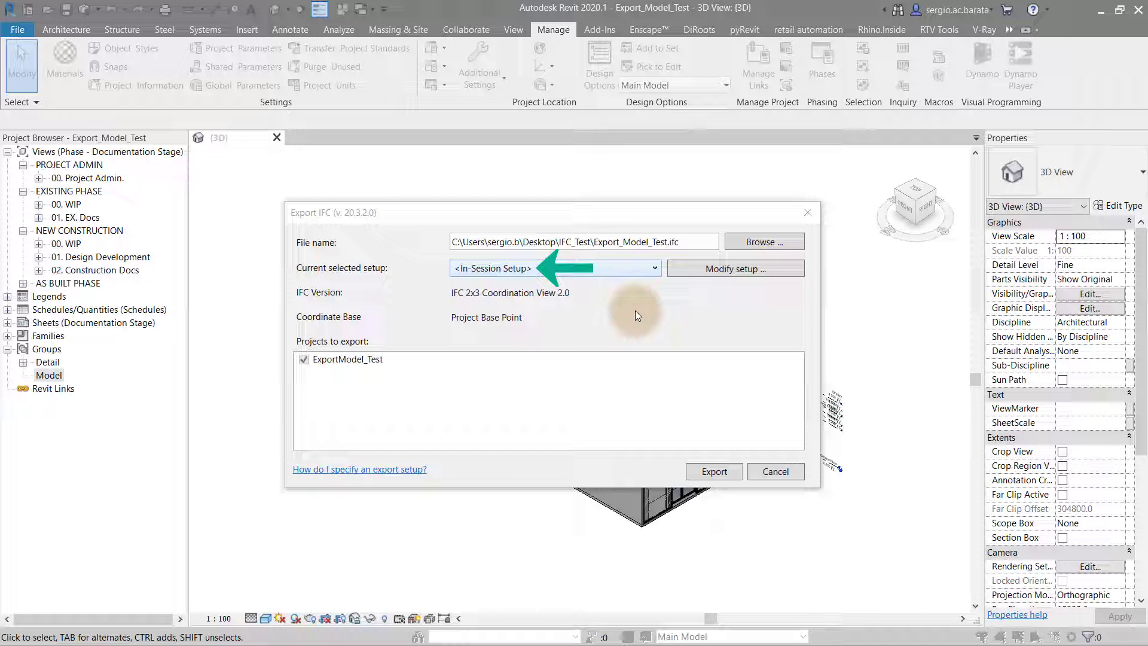
Step: Untick Split Walls, Columns, Ducts by Level and keep IFC 2x3 Coordination View 2.0
{"action": "left_click", "coordinate": [690, 270]}
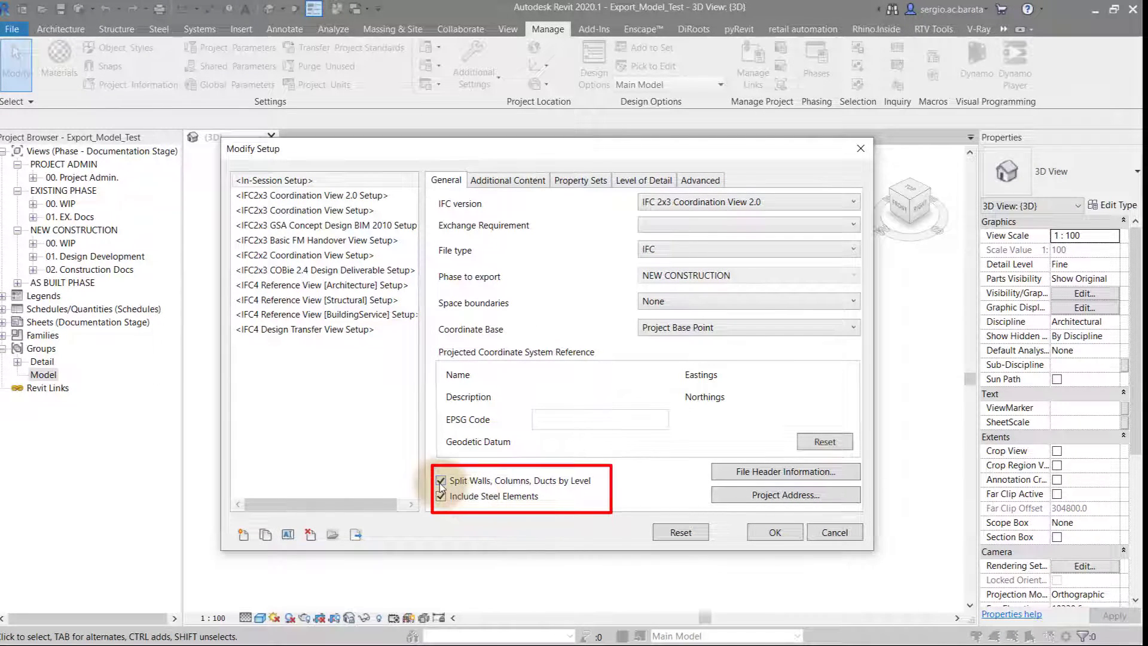
{"action": "left_click", "coordinate": [440, 481]}
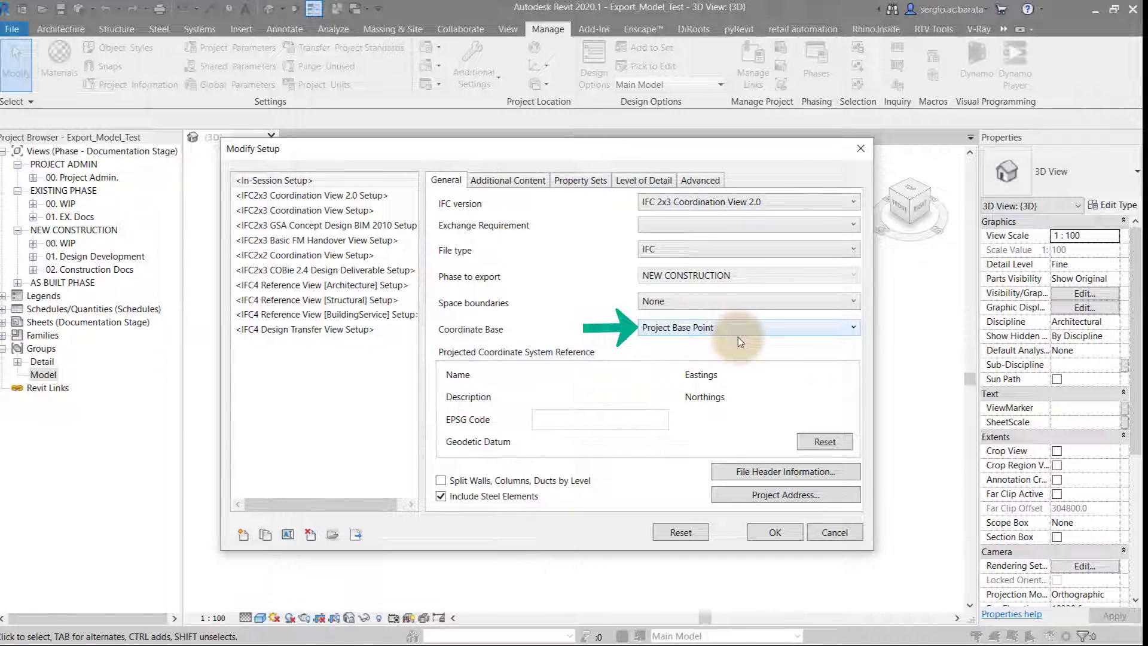
{"action": "left_click", "coordinate": [790, 201]}
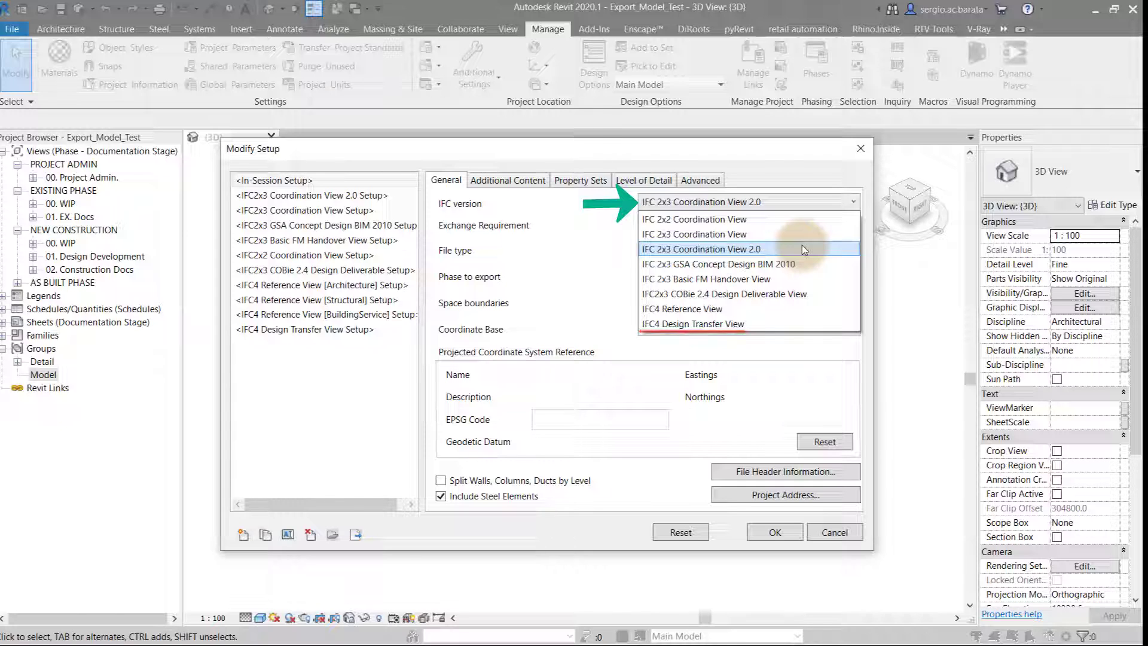
{"action": "left_click", "coordinate": [802, 247]}
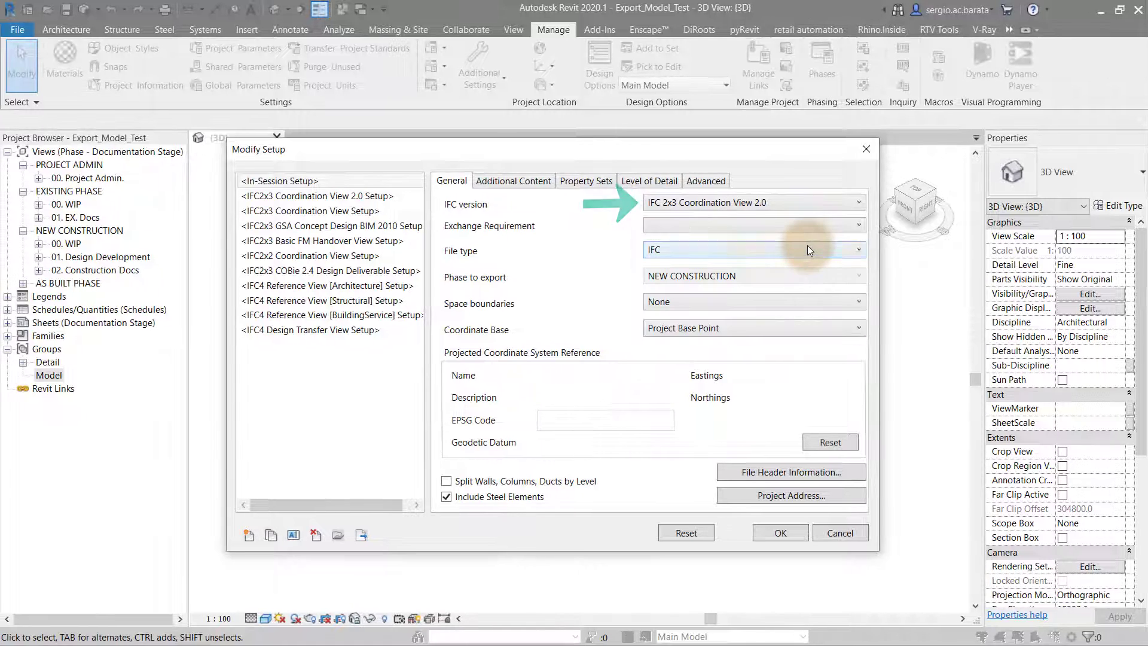
Step: Review Additional Content and Property Sets, keep High level of detail, then view Advanced options
{"action": "left_click", "coordinate": [520, 185]}
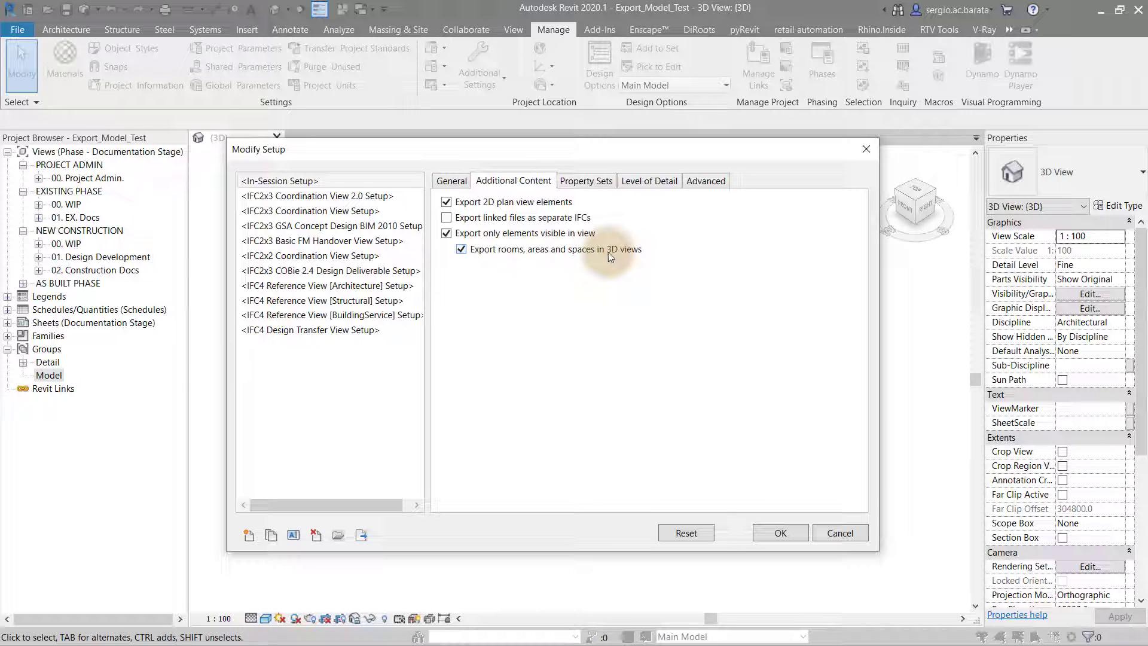
{"action": "left_click", "coordinate": [588, 183]}
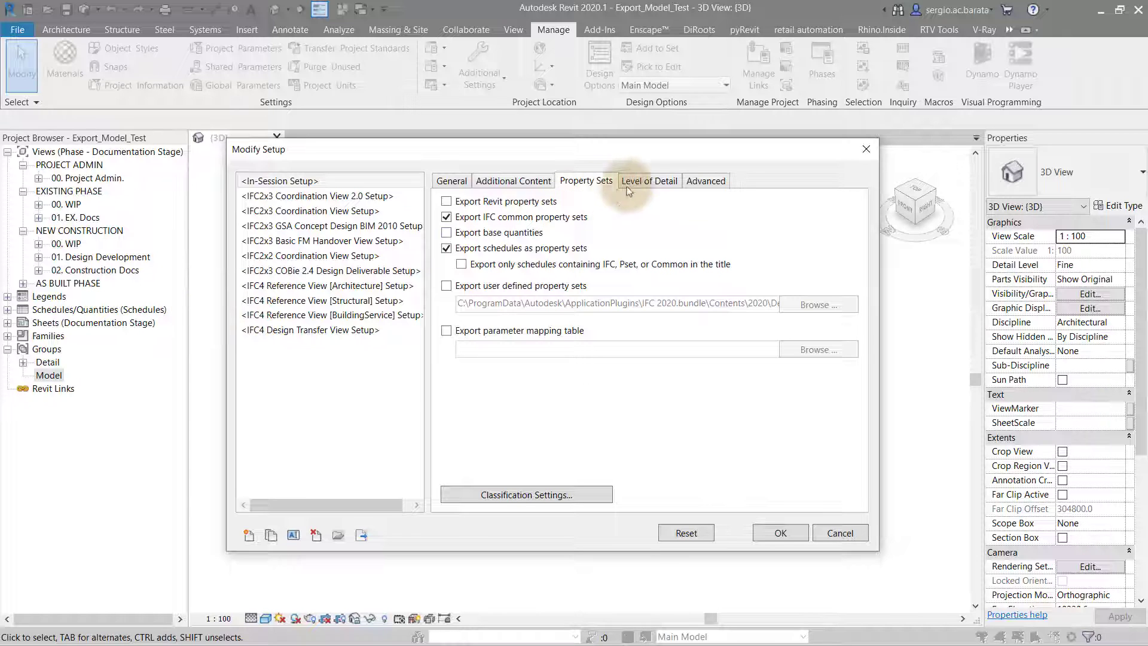
{"action": "left_click", "coordinate": [644, 183]}
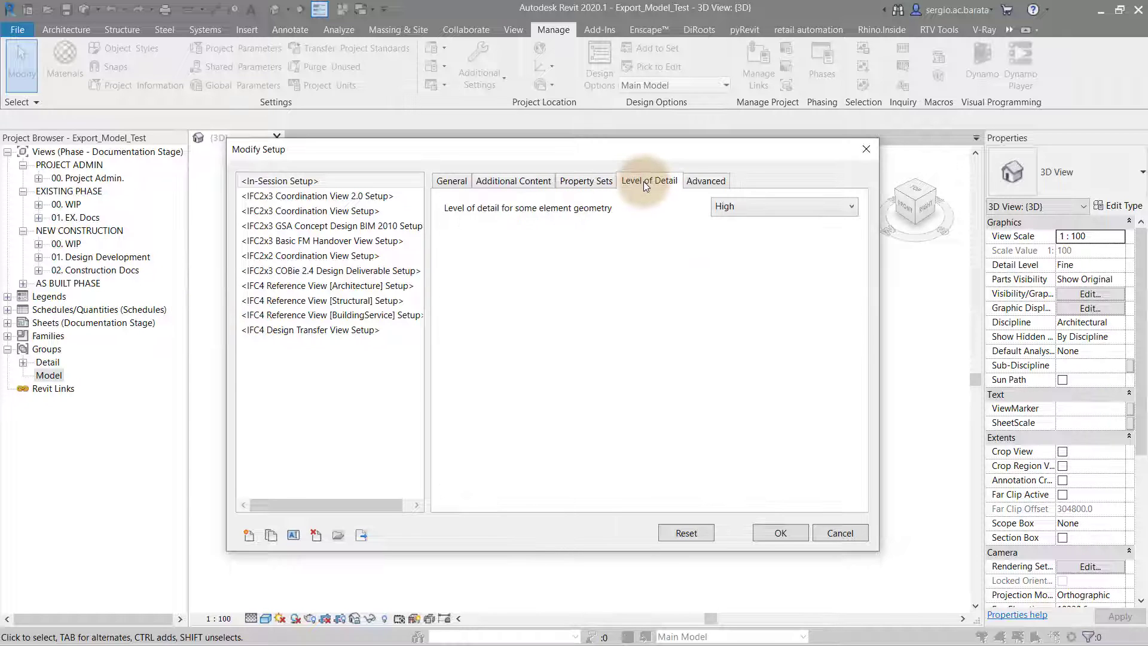
{"action": "left_click", "coordinate": [767, 209]}
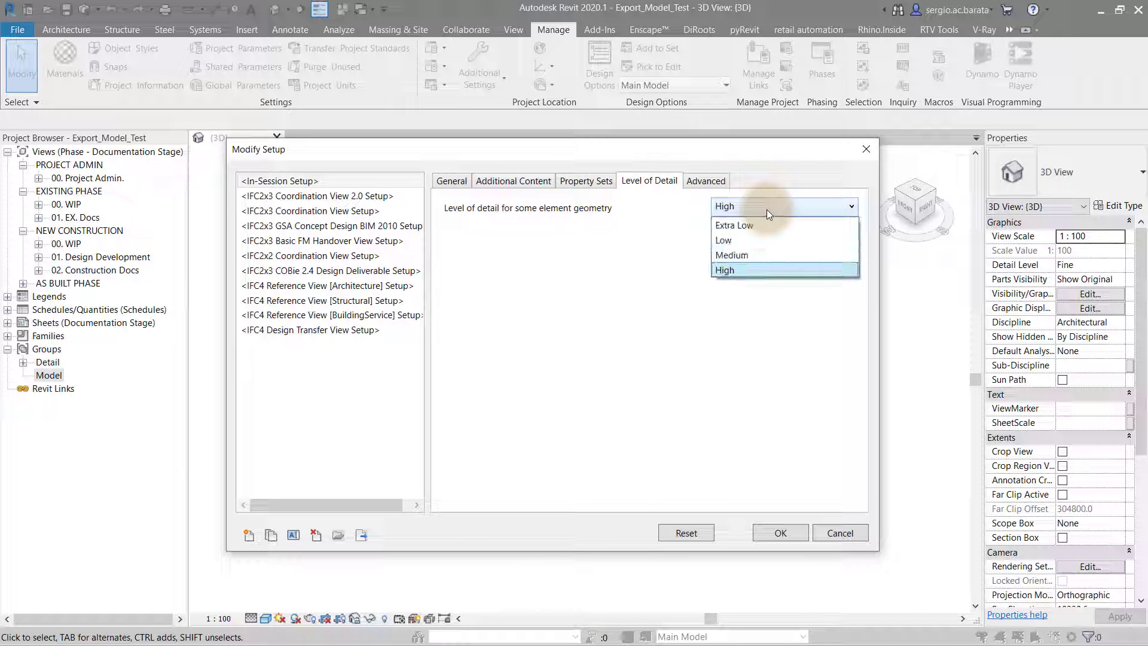
{"action": "left_click", "coordinate": [778, 270]}
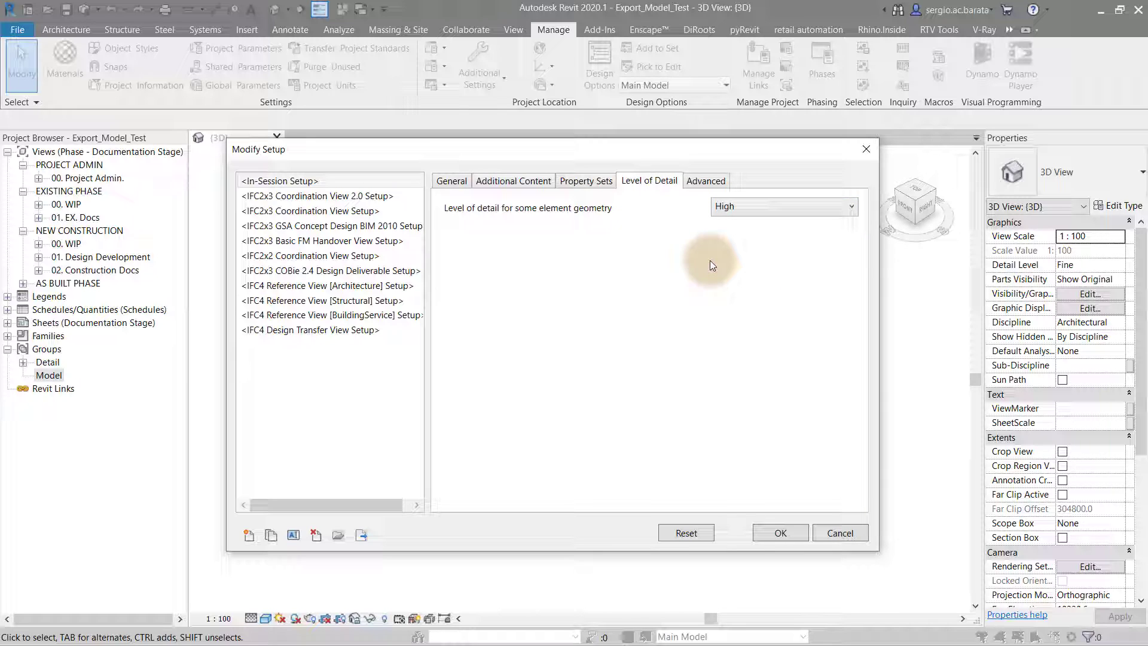
{"action": "left_click", "coordinate": [696, 182]}
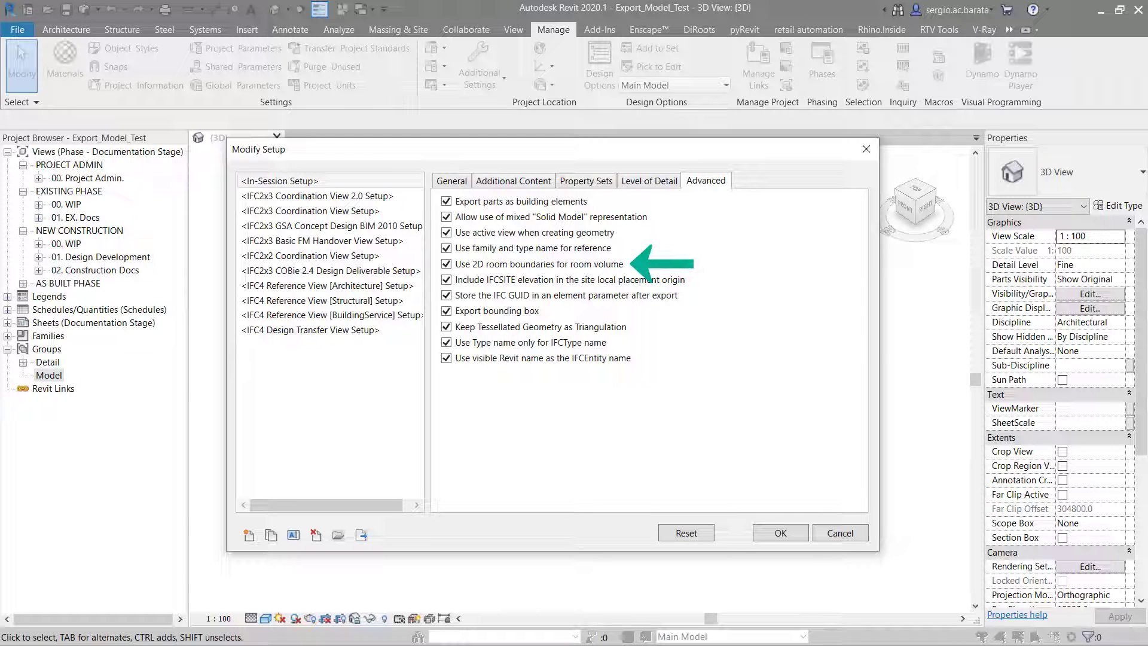
Step: Untick Keep Tessellated Geometry as Triangulation and accept the modified setup
{"action": "left_click", "coordinate": [459, 328]}
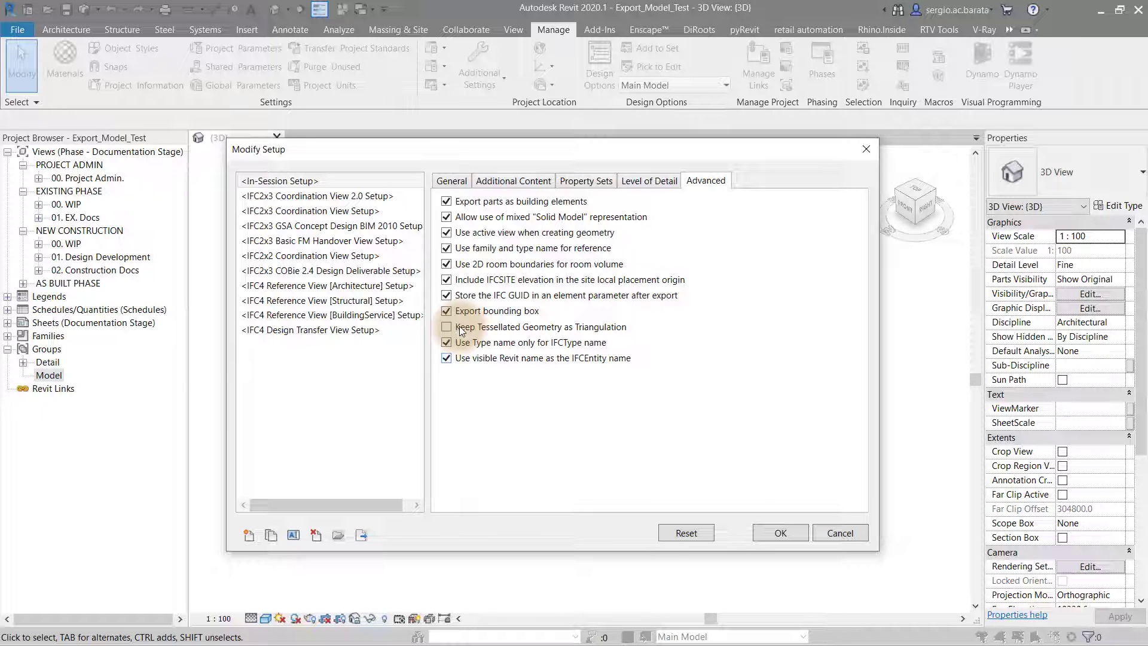
{"action": "left_click", "coordinate": [763, 534]}
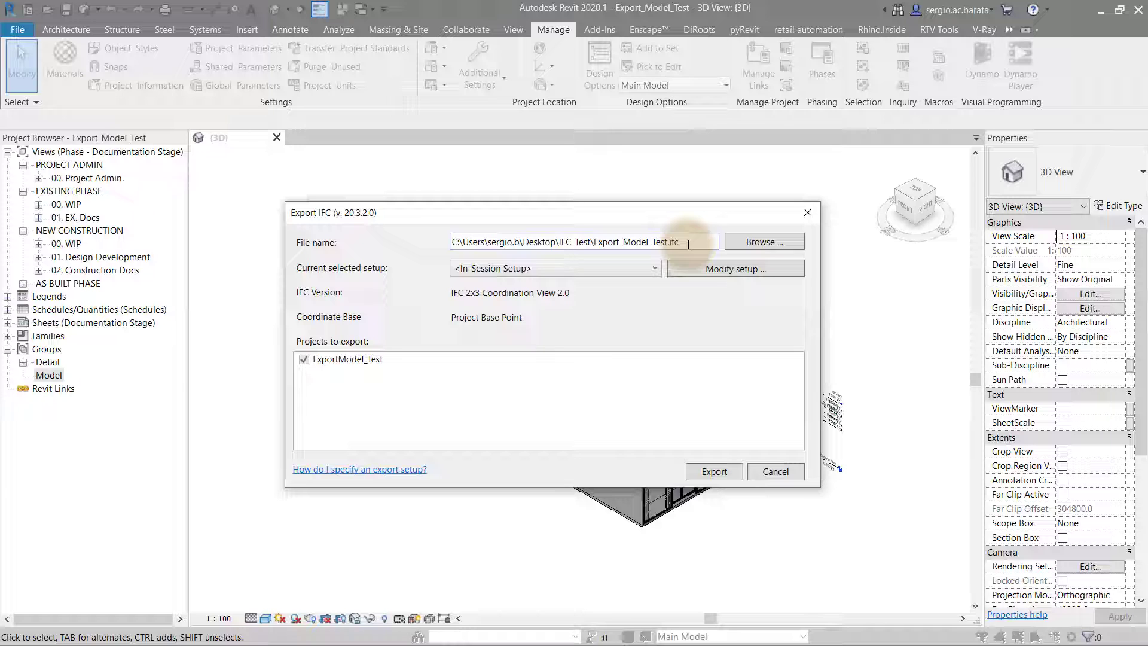
Step: Save the IFC file as Export_Model_Test_V2 in IFC_Test and run the export
{"action": "left_click", "coordinate": [764, 242]}
{"action": "left_click", "coordinate": [528, 253]}
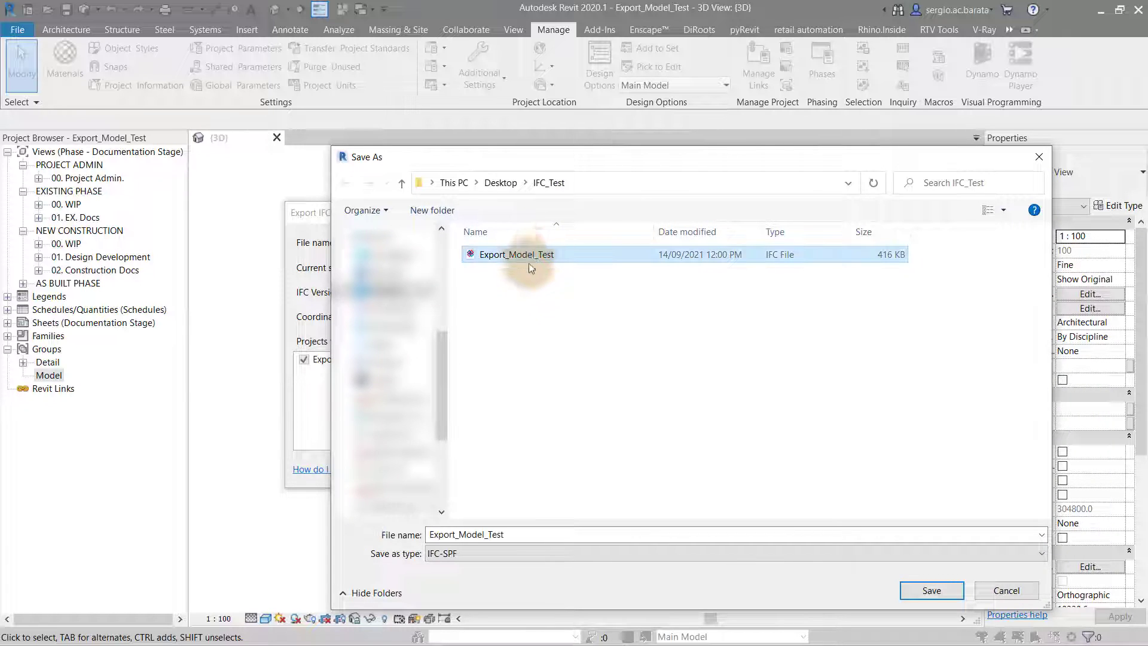
{"action": "double_click", "coordinate": [527, 534]}
{"action": "left_click", "coordinate": [528, 534]}
{"action": "type", "text": "_V2"}
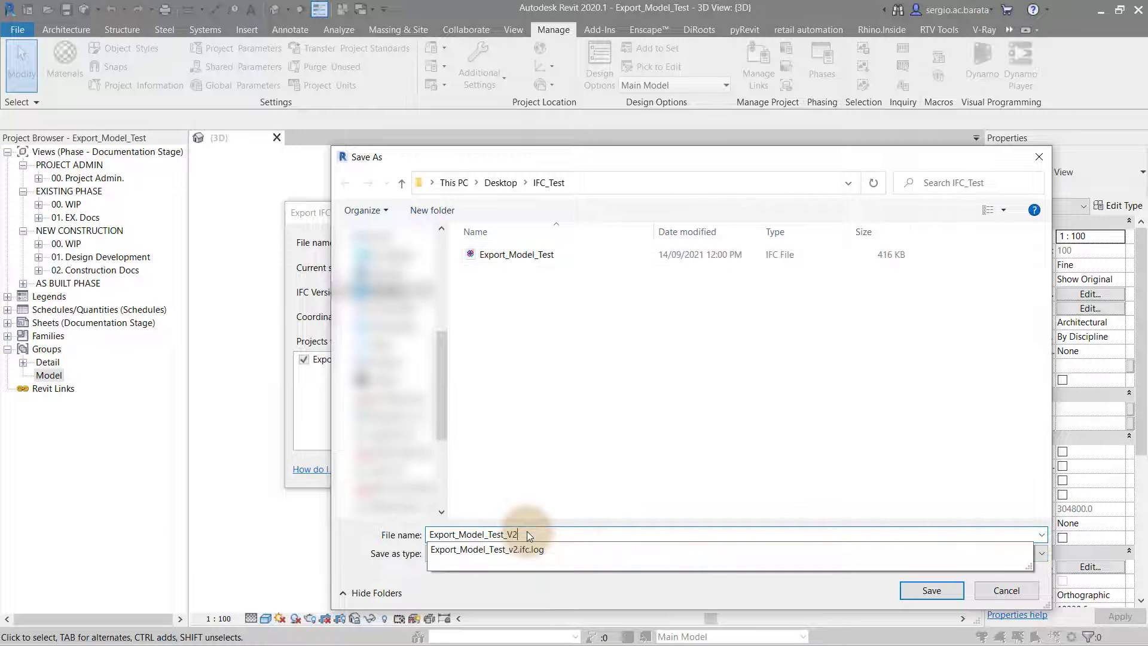
{"action": "left_click", "coordinate": [566, 464]}
{"action": "left_click", "coordinate": [932, 590]}
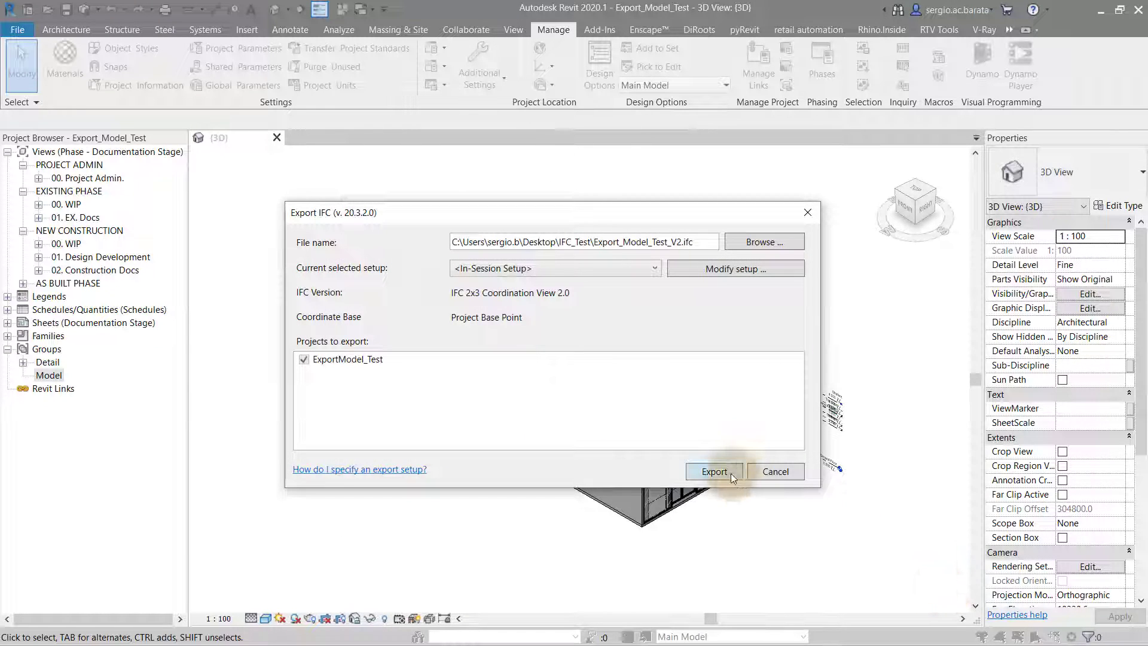
{"action": "left_click", "coordinate": [731, 473]}
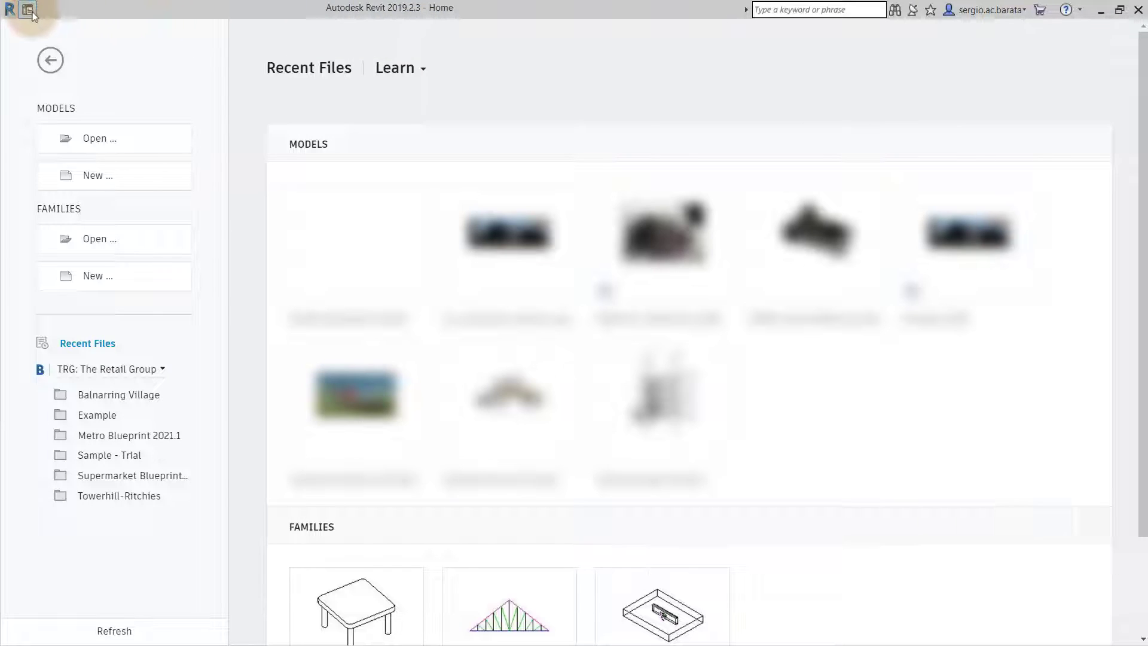
{"action": "left_click", "coordinate": [29, 13]}
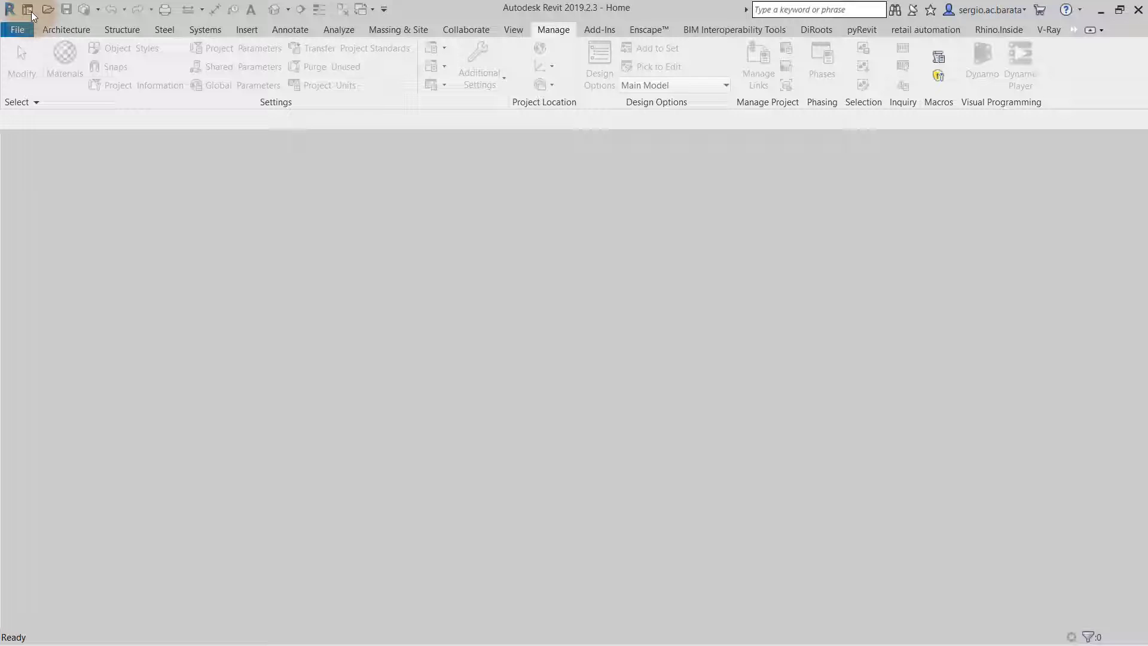
{"action": "left_click", "coordinate": [22, 30]}
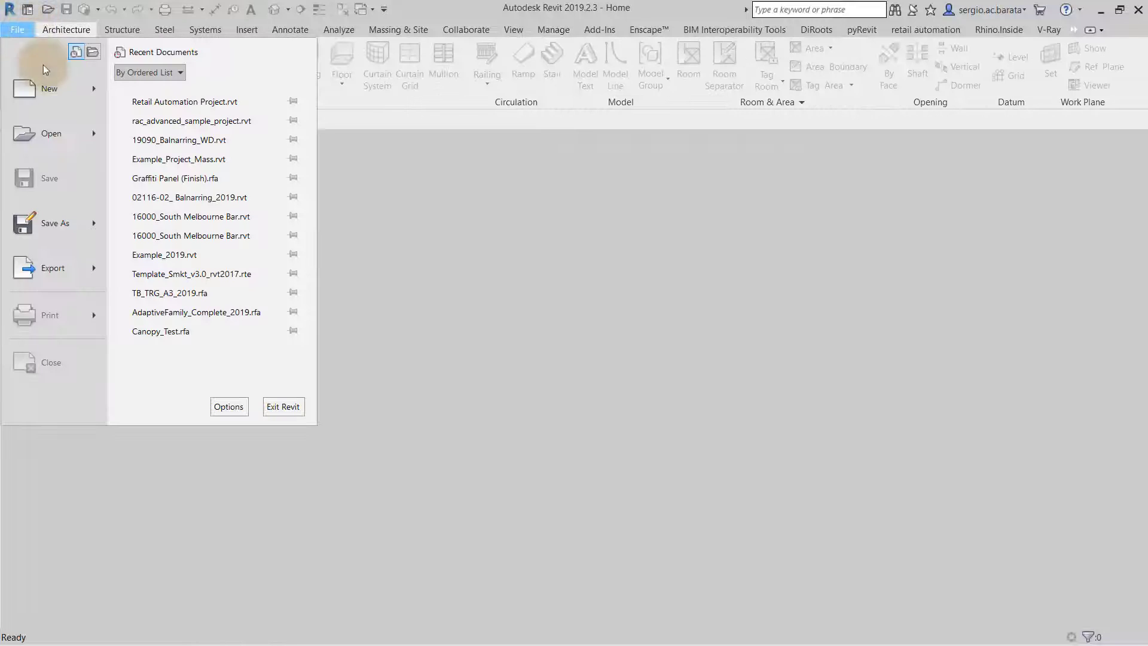
{"action": "left_click", "coordinate": [217, 406]}
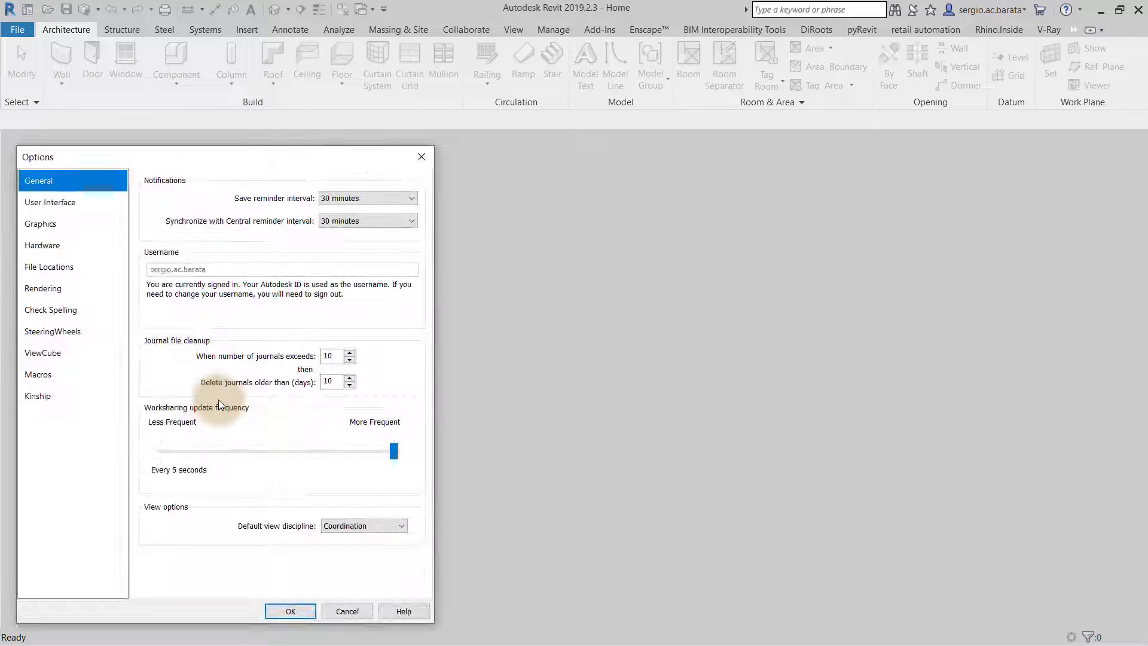
{"action": "left_click", "coordinate": [89, 268]}
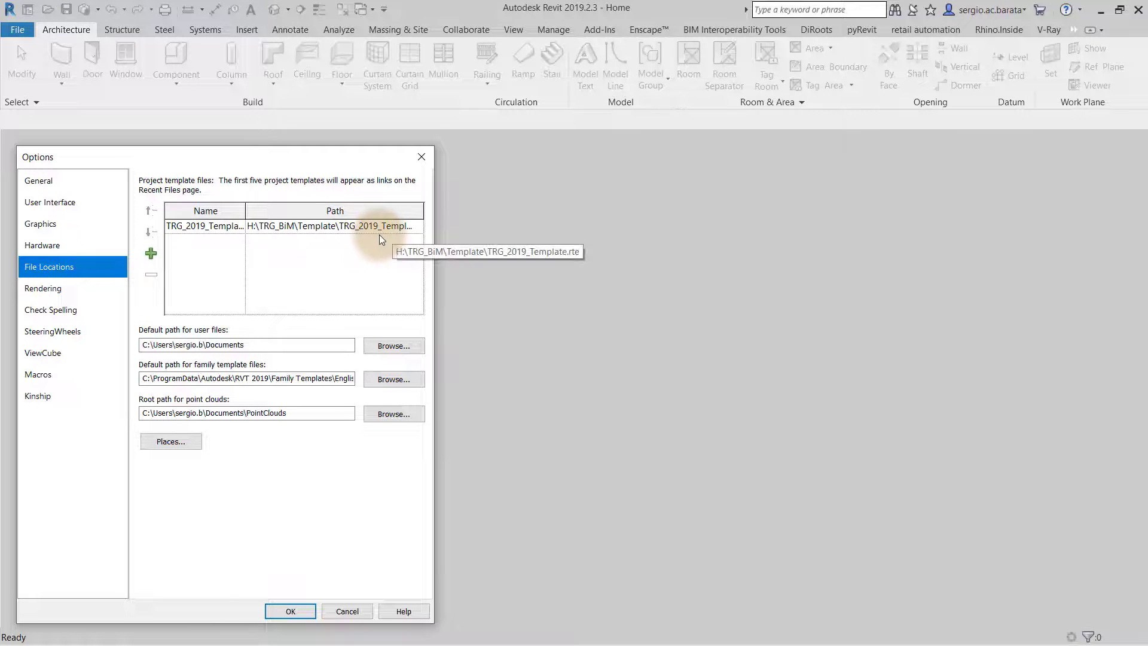
{"action": "left_click", "coordinate": [296, 613]}
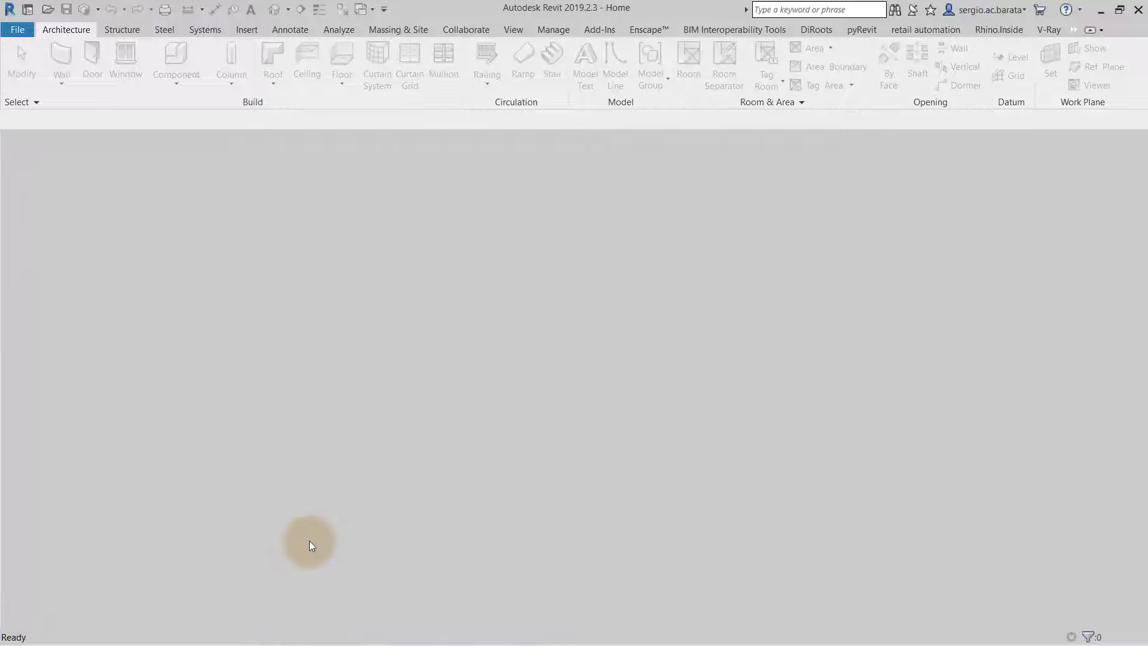
Step: Open Export_Model_Test_V2 from the IFC_Test folder as an IFC file
{"action": "left_click", "coordinate": [28, 25]}
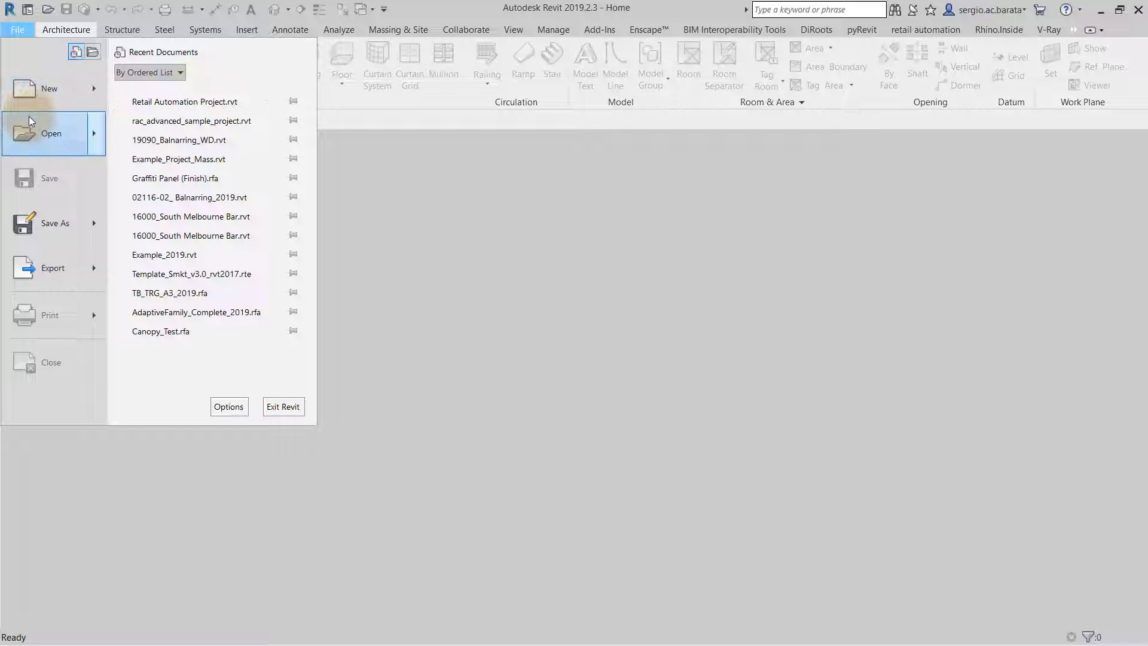
{"action": "mouse_move", "coordinate": [50, 134]}
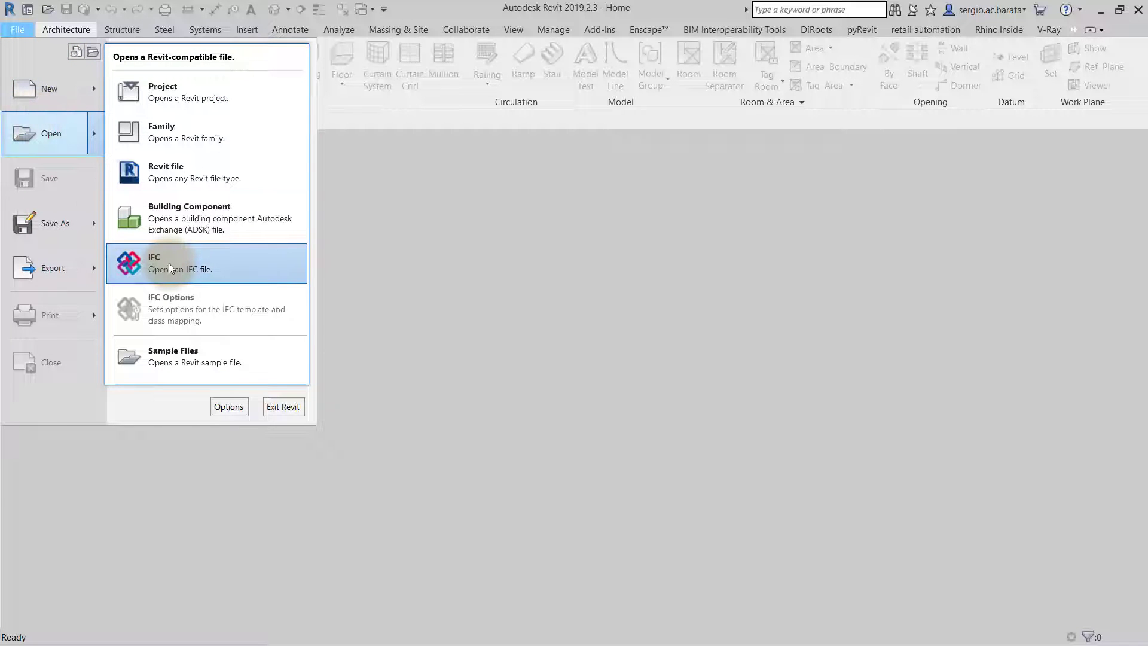
{"action": "left_click", "coordinate": [169, 262]}
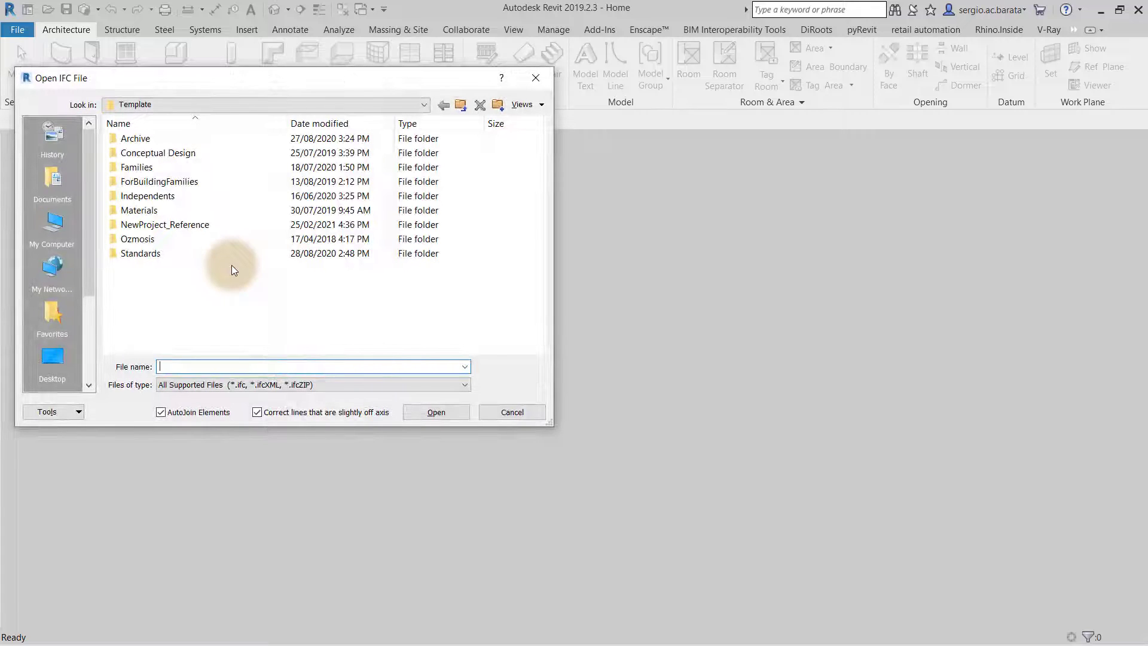
{"action": "left_click", "coordinate": [54, 357]}
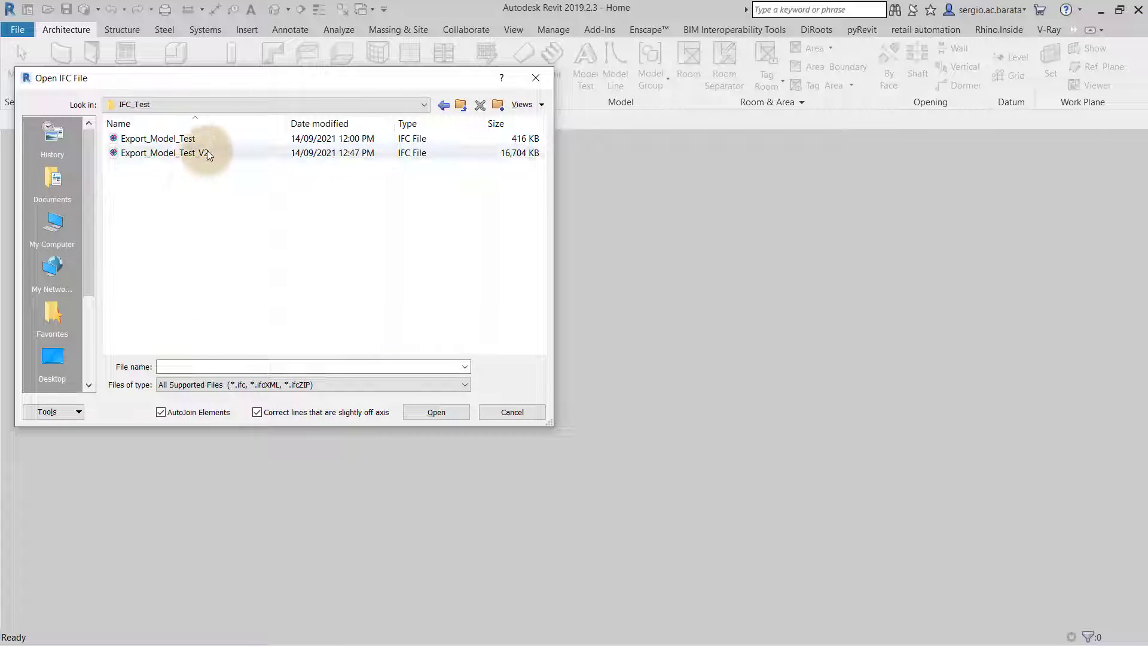
{"action": "left_click", "coordinate": [206, 153]}
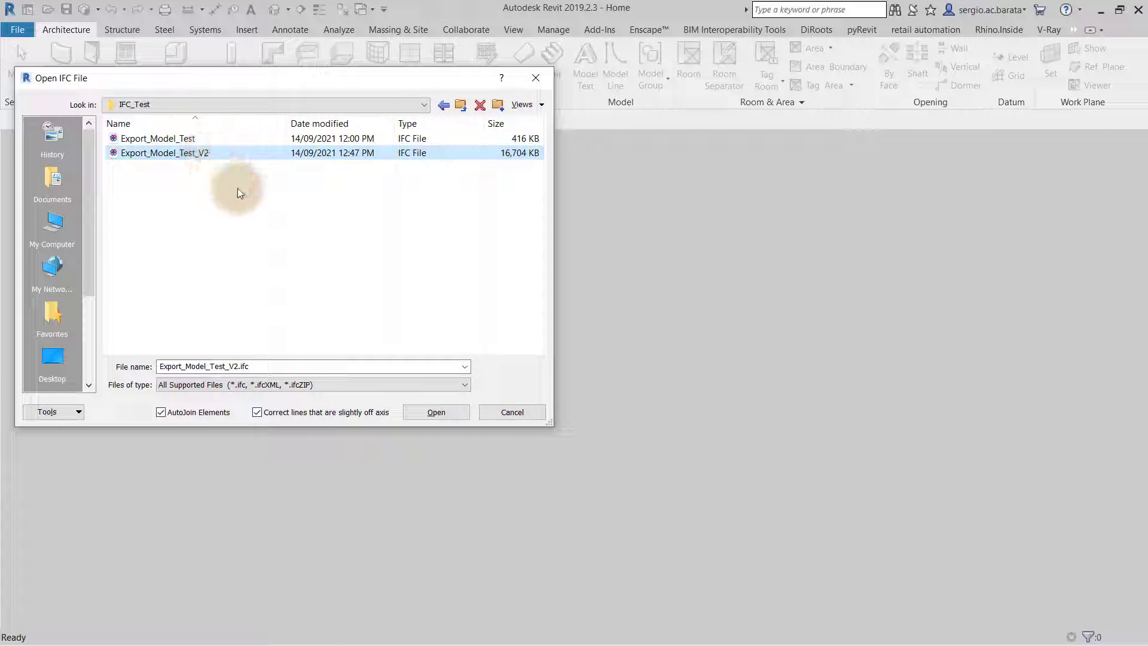
{"action": "left_click", "coordinate": [422, 415]}
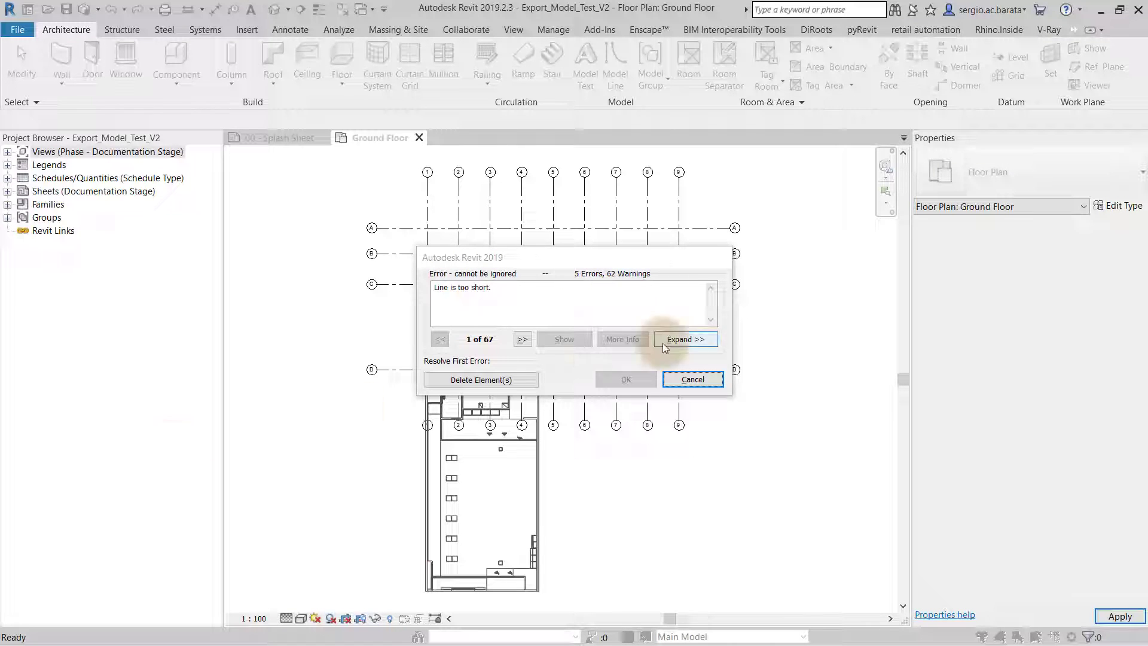
Step: Mark the short room-separation line and four non-cutting doors under the errors, then delete them
{"action": "left_click", "coordinate": [683, 338]}
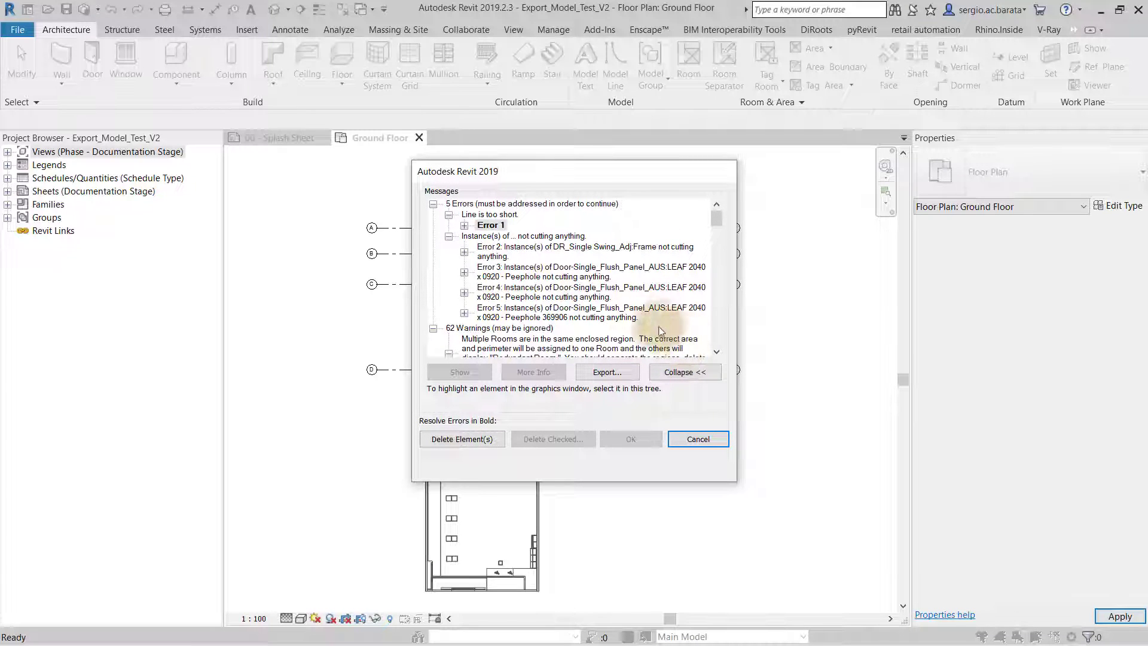
{"action": "left_click", "coordinate": [463, 225]}
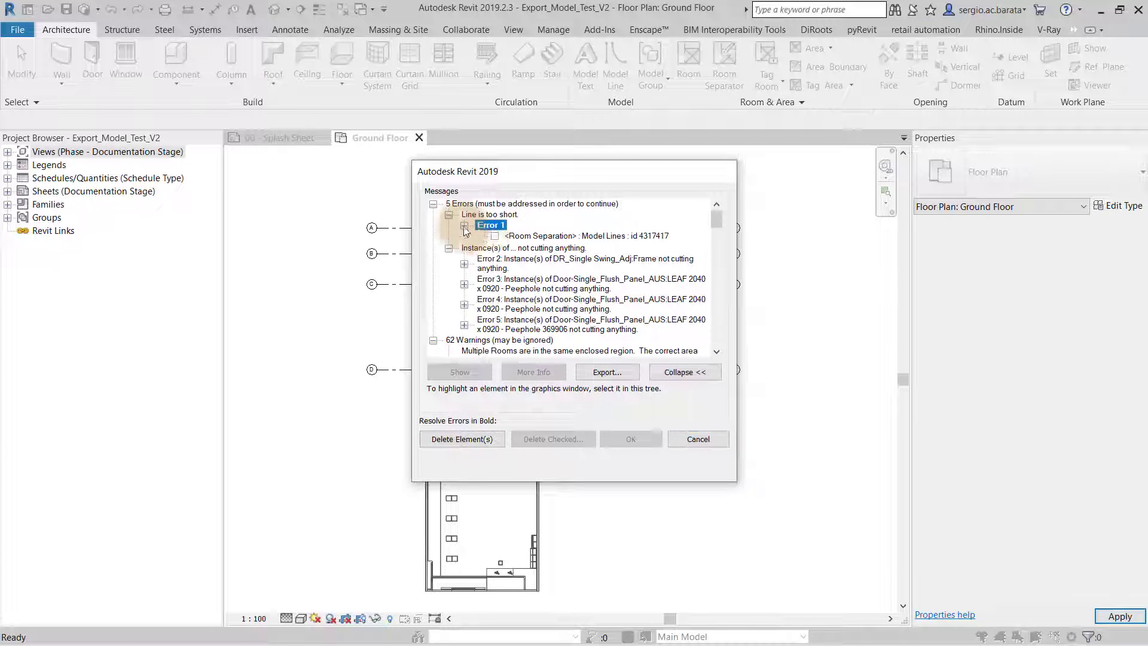
{"action": "left_click", "coordinate": [495, 236]}
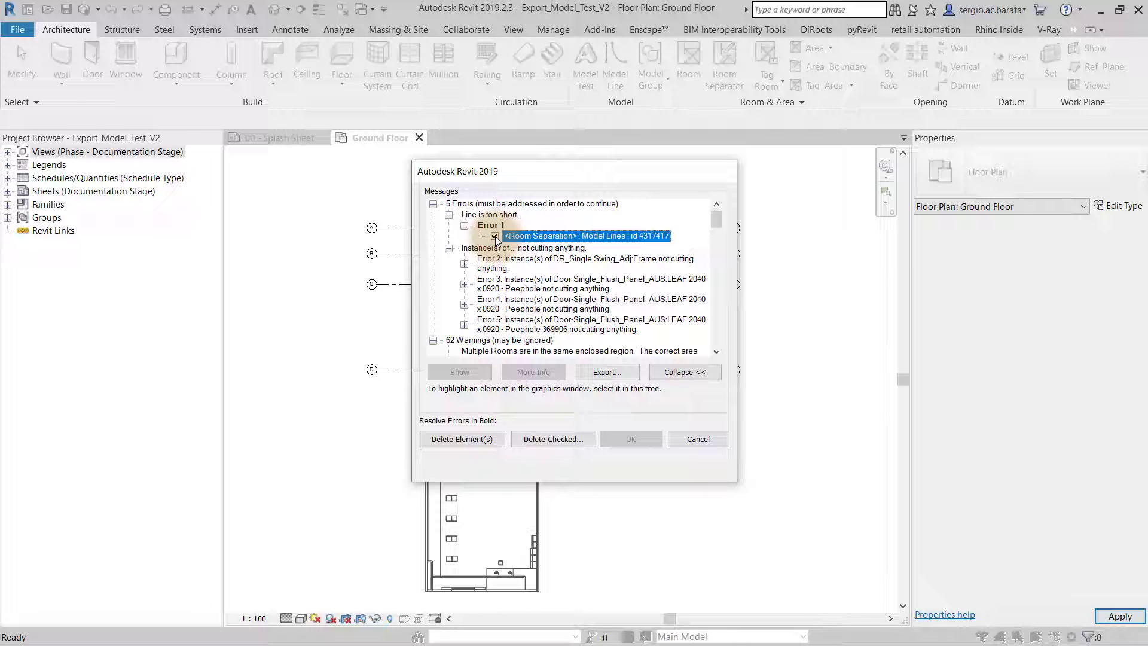
{"action": "left_click", "coordinate": [463, 264]}
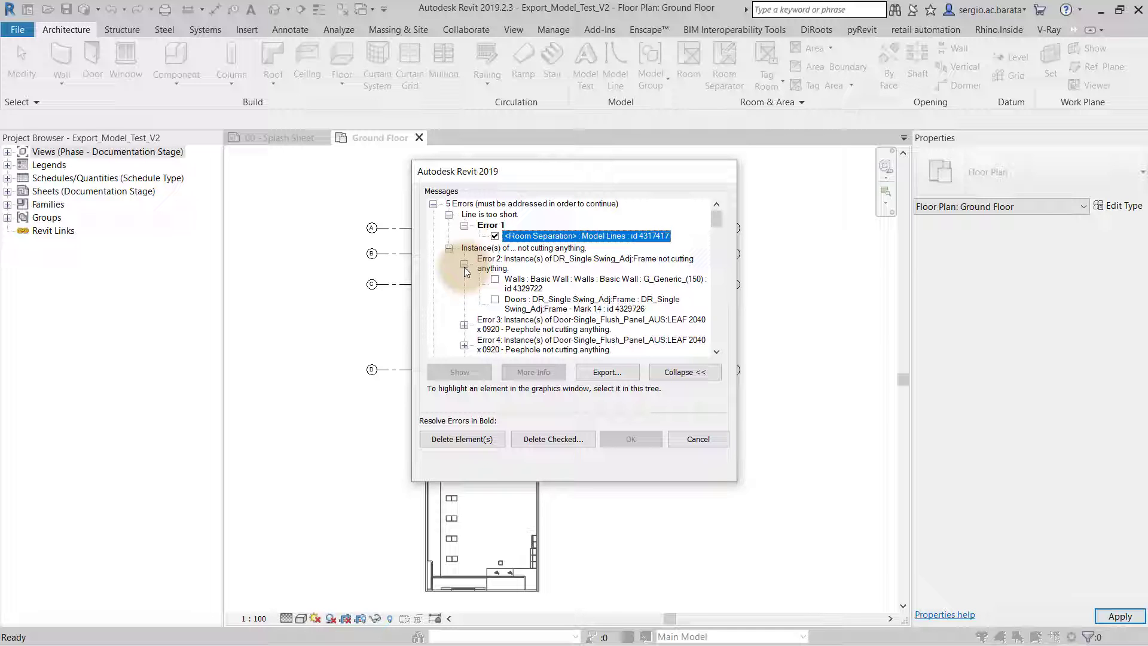
{"action": "left_click", "coordinate": [494, 299]}
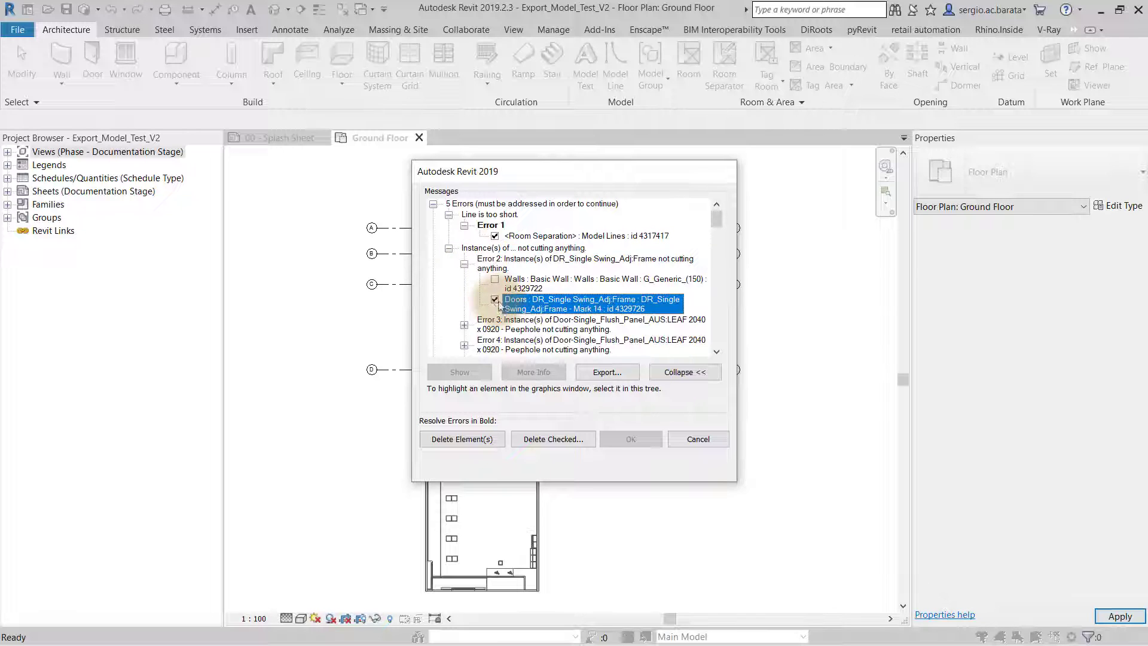
{"action": "left_click", "coordinate": [463, 320]}
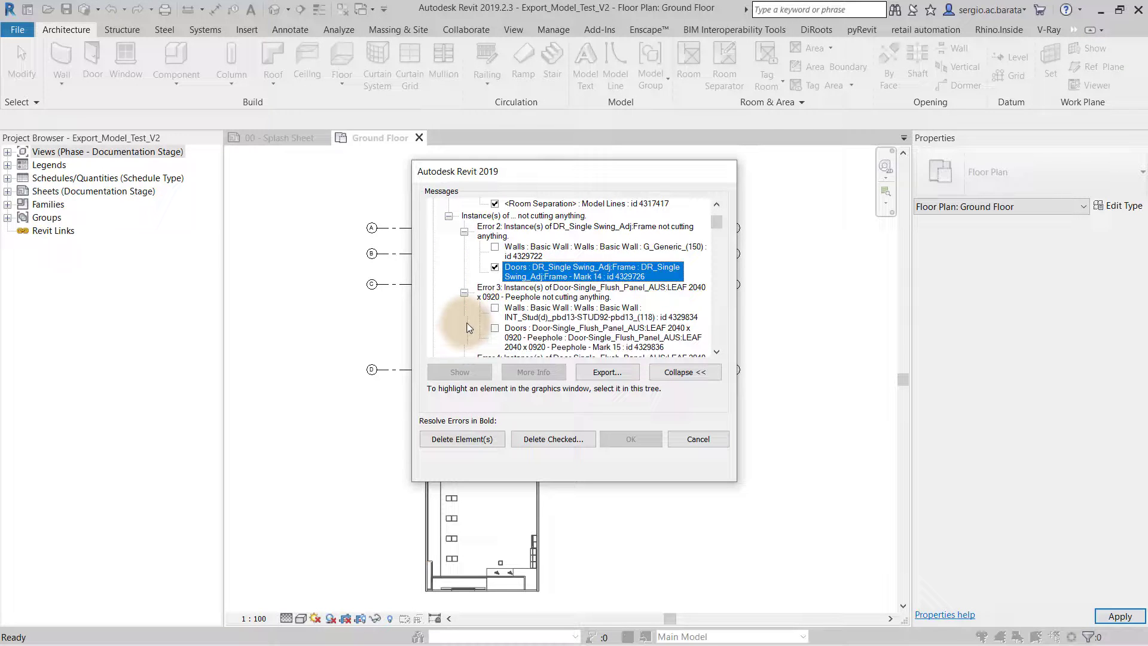
{"action": "left_click", "coordinate": [494, 327]}
{"action": "left_click", "coordinate": [463, 320]}
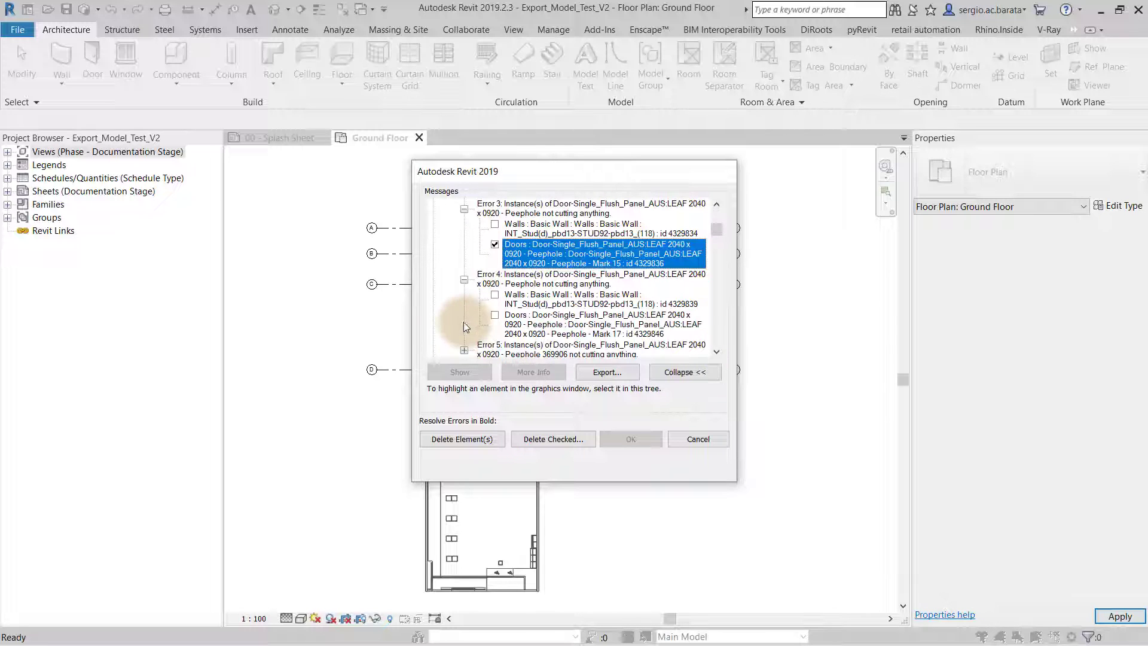
{"action": "left_click", "coordinate": [495, 316]}
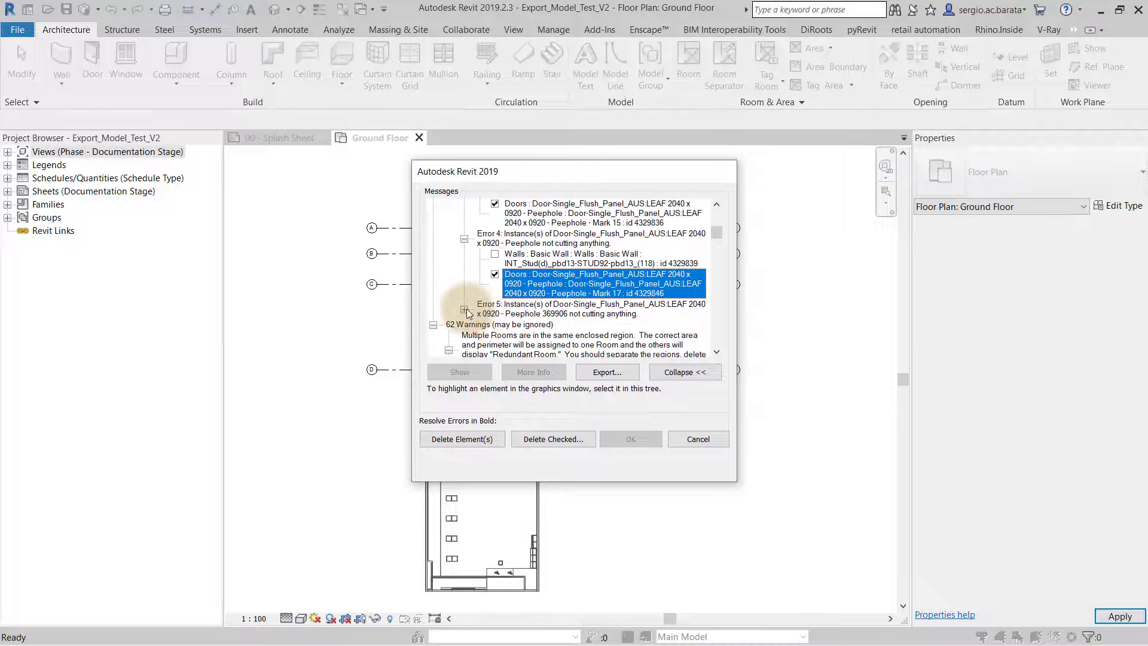
{"action": "left_click", "coordinate": [463, 309]}
{"action": "left_click", "coordinate": [494, 321]}
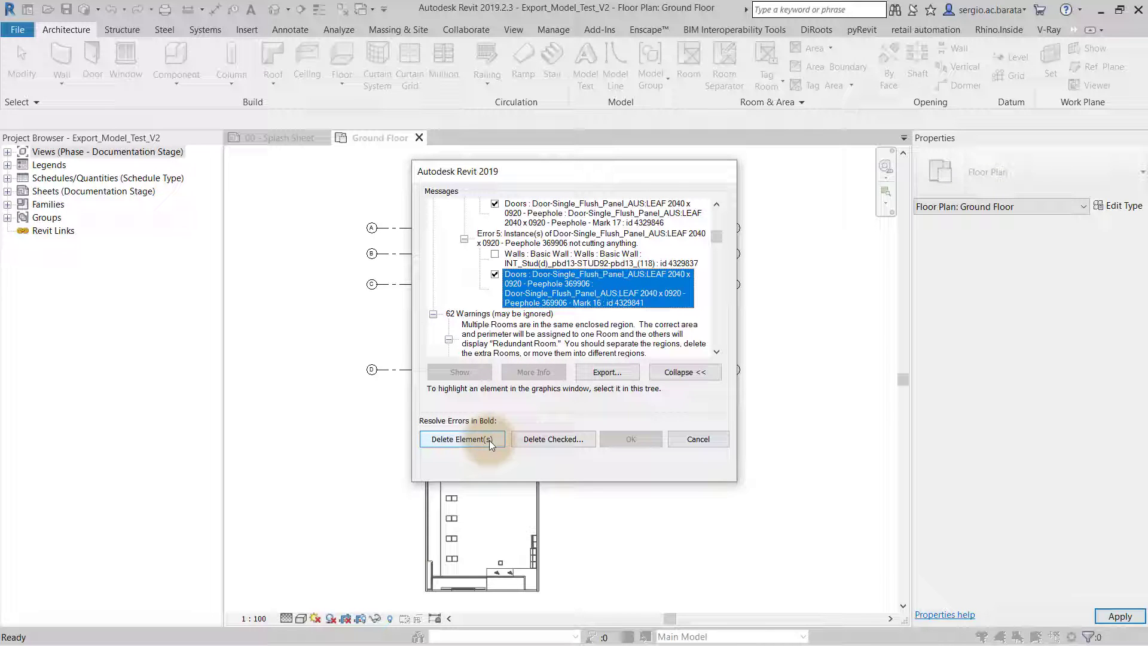
{"action": "left_click", "coordinate": [530, 438]}
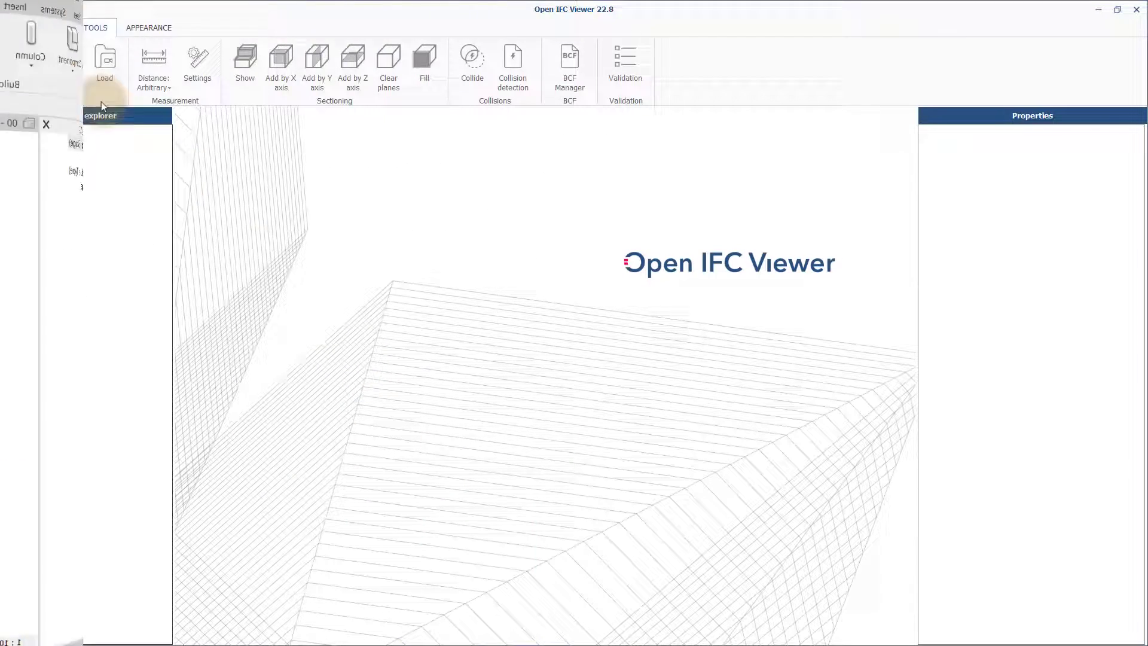
Step: Load Export_Model_Test_V2.ifc in Open IFC Viewer and glance at its validation checks
{"action": "left_click", "coordinate": [19, 28]}
{"action": "left_click", "coordinate": [39, 54]}
{"action": "left_click", "coordinate": [605, 564]}
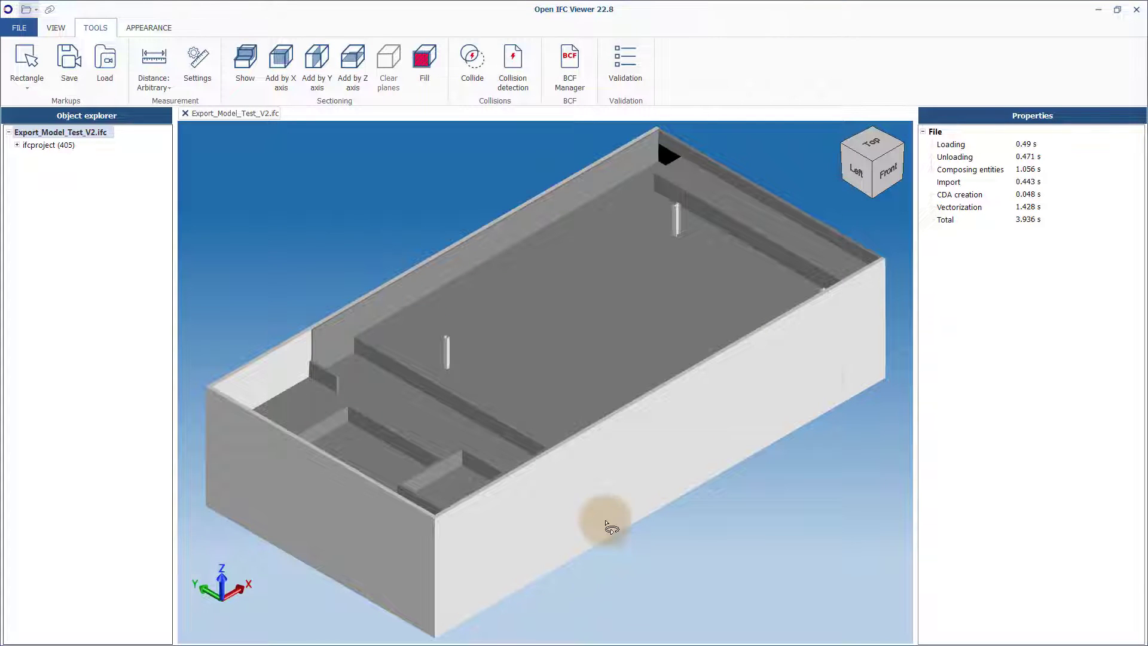
{"action": "left_click", "coordinate": [625, 62]}
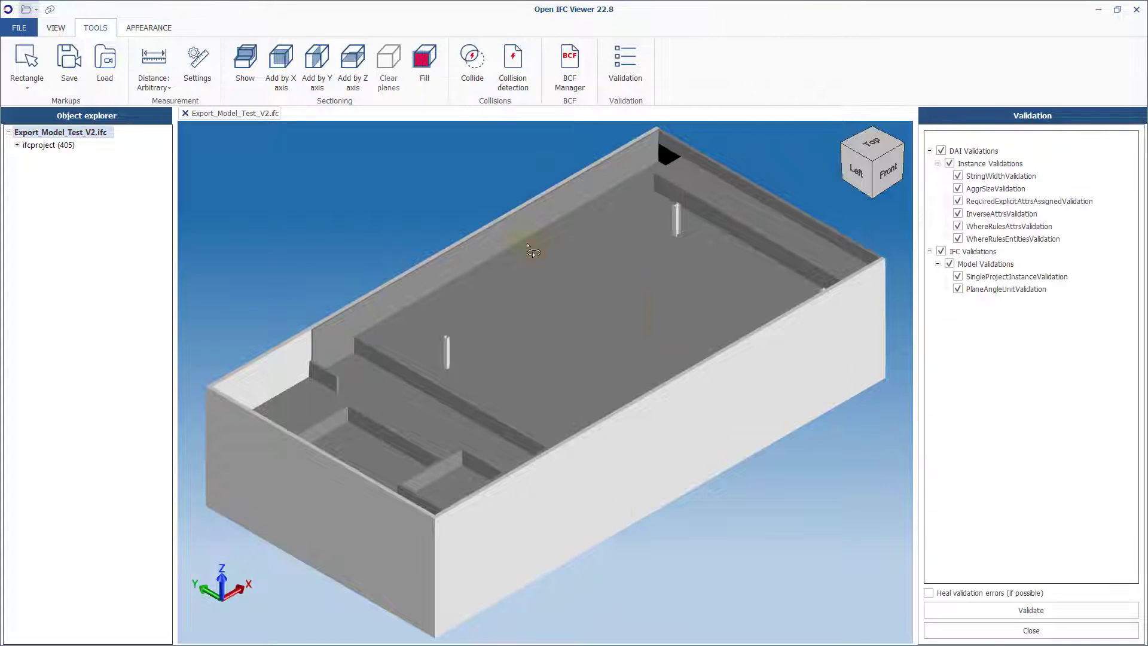
{"action": "left_click", "coordinate": [56, 28]}
Step: Expand the Ground Floor IfcDoors group and switch rendering to Wireframe
{"action": "left_click", "coordinate": [17, 145]}
{"action": "left_click", "coordinate": [25, 157]}
{"action": "left_click", "coordinate": [42, 182]}
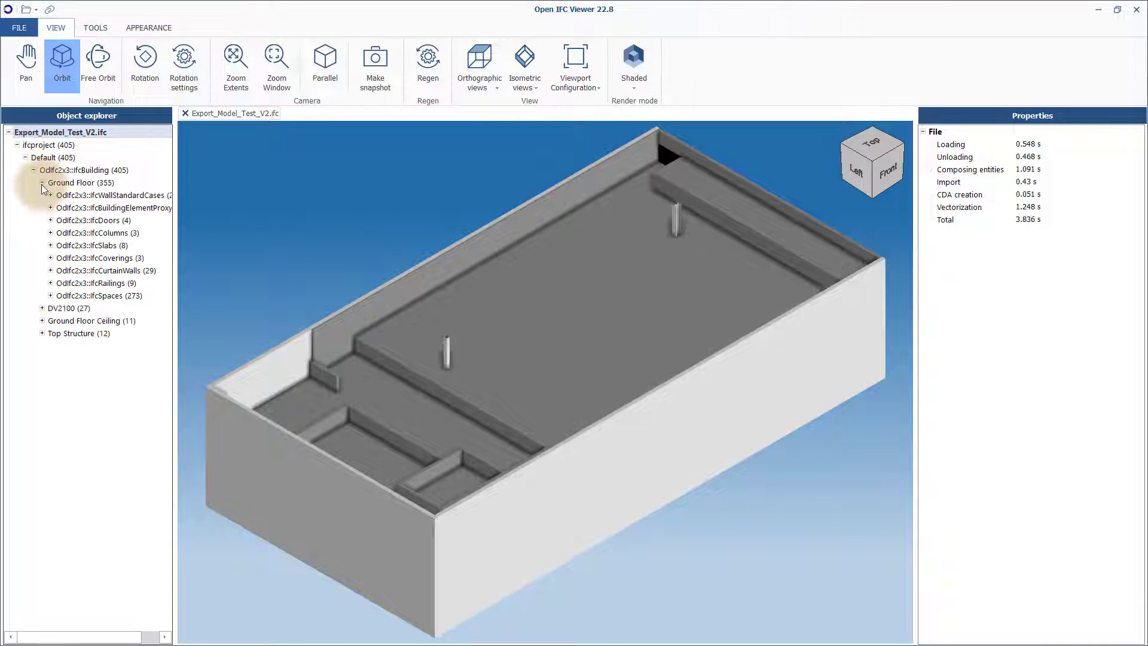
{"action": "left_click", "coordinate": [50, 219]}
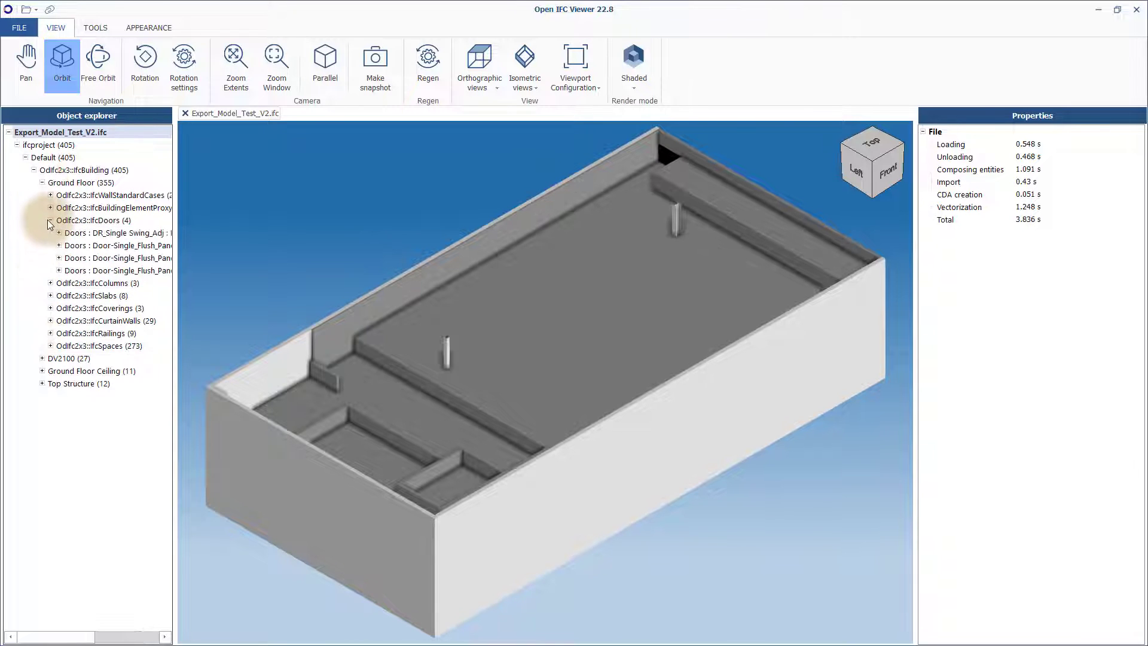
{"action": "left_click", "coordinate": [632, 85]}
{"action": "left_click", "coordinate": [639, 100]}
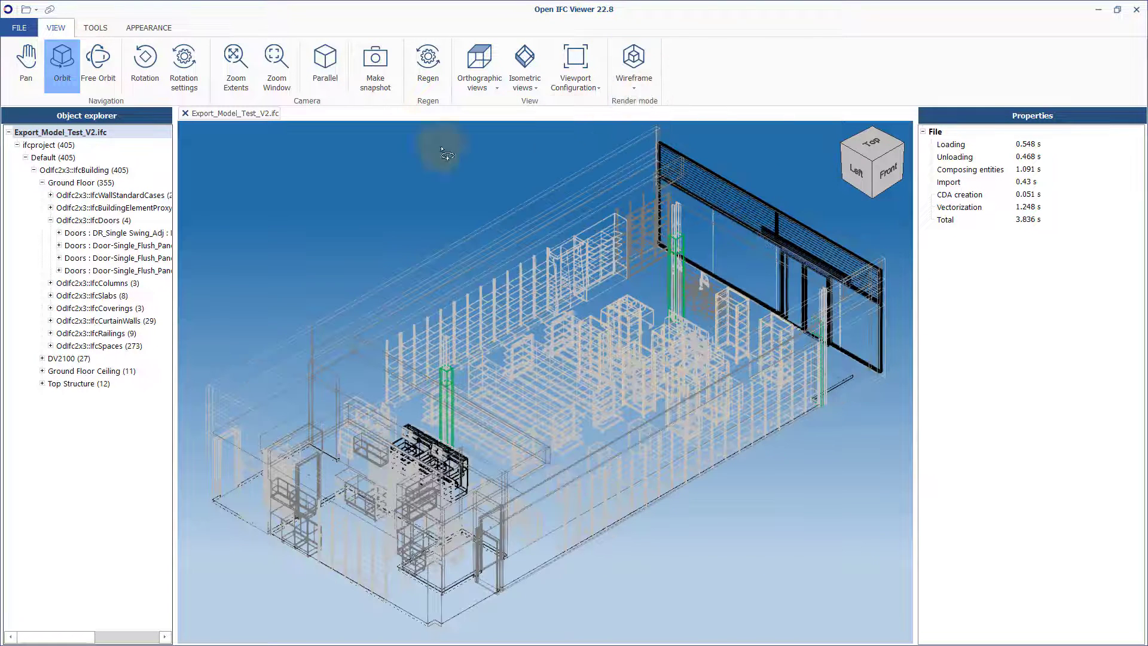
Step: Inspect vertex coordinates of Shell_0 and Shell_2 of the DR_Single Swing_Adj door
{"action": "left_click", "coordinate": [56, 235]}
{"action": "left_click", "coordinate": [58, 233]}
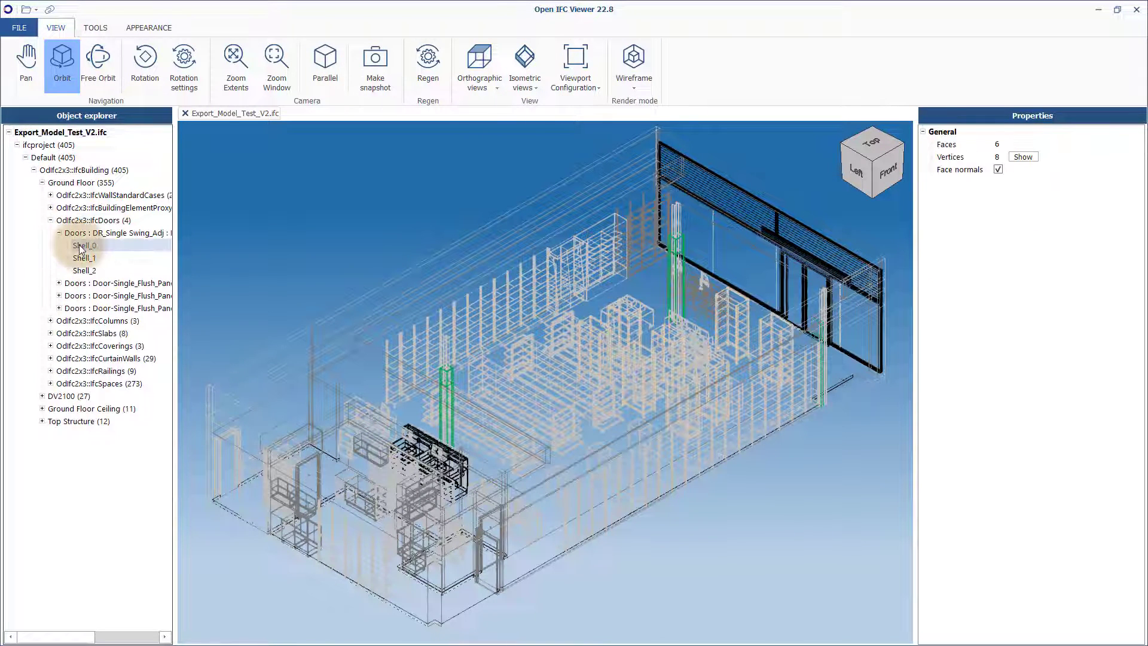
{"action": "left_click", "coordinate": [1023, 156]}
{"action": "left_click_drag", "start_coordinate": [654, 184], "coordinate": [439, 135]}
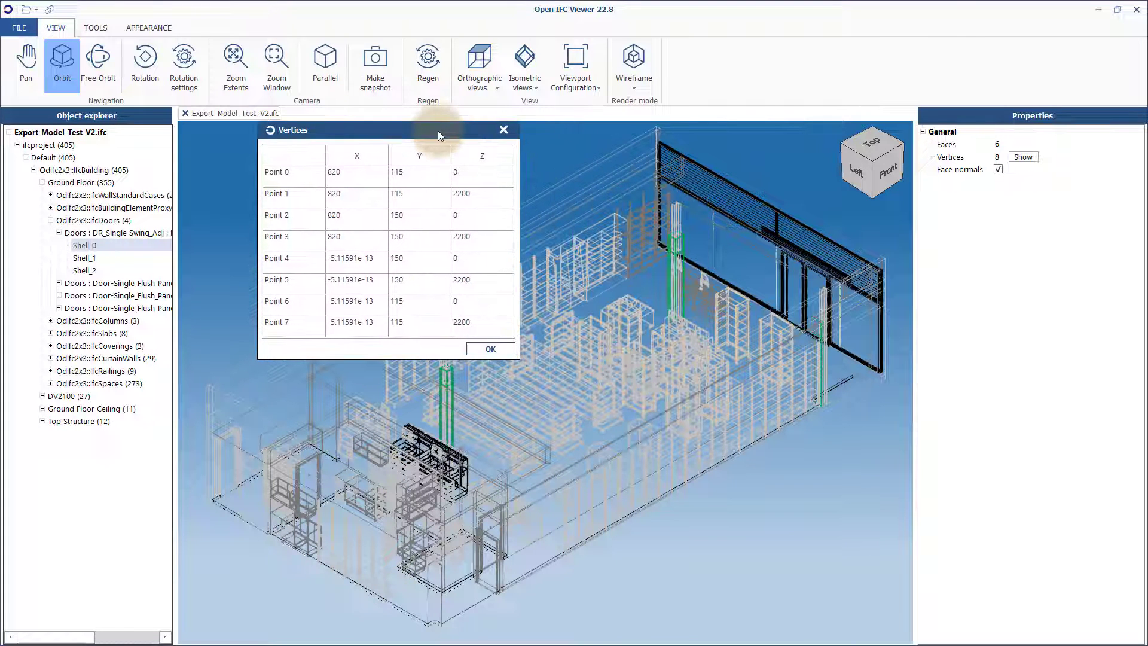
{"action": "left_click", "coordinate": [490, 348]}
{"action": "left_click", "coordinate": [84, 258]}
{"action": "left_click", "coordinate": [1023, 157]}
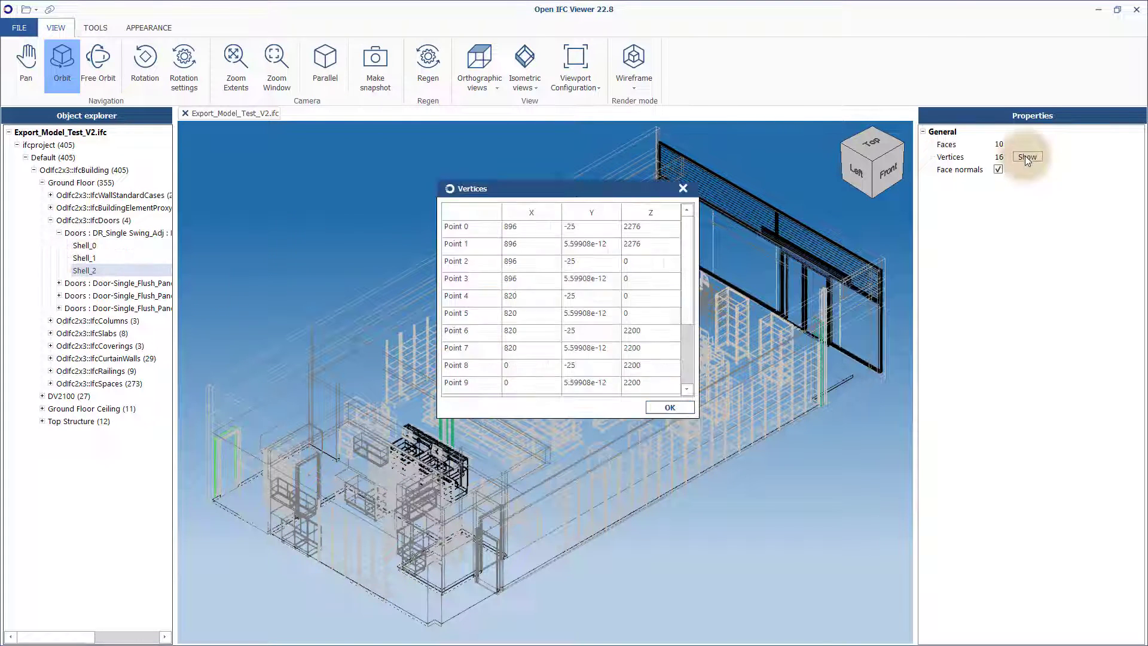
{"action": "left_click", "coordinate": [682, 188]}
Step: Select the single flush panel door's shells and review its properties
{"action": "left_click", "coordinate": [58, 283]}
{"action": "left_click", "coordinate": [92, 308]}
{"action": "left_click", "coordinate": [92, 334]}
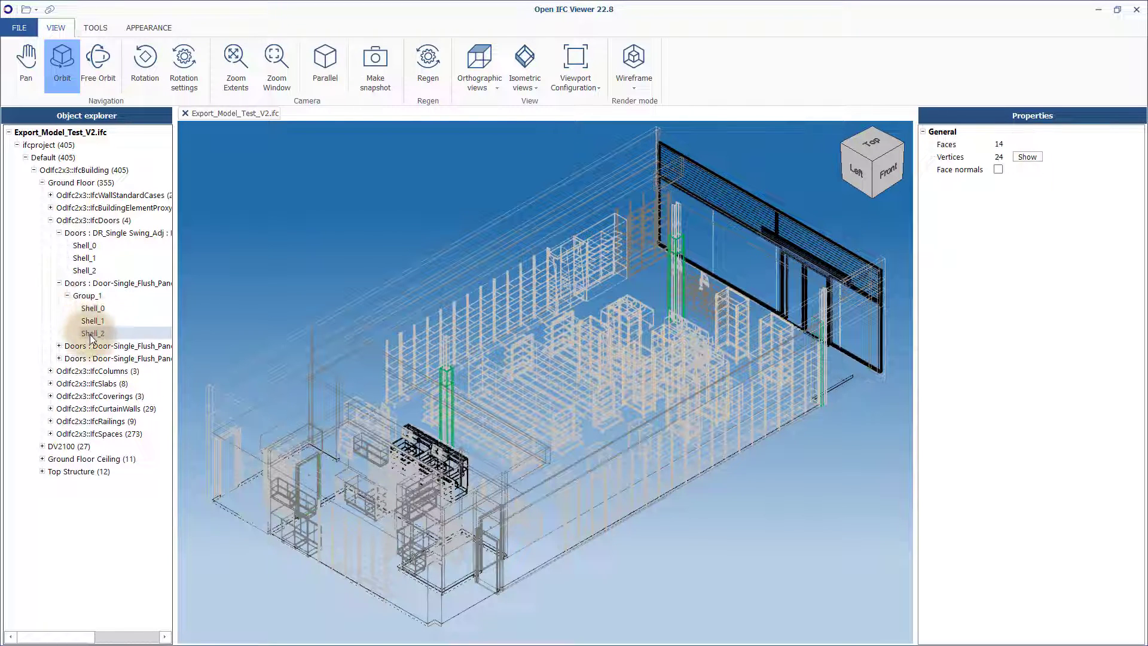
{"action": "left_click", "coordinate": [101, 282]}
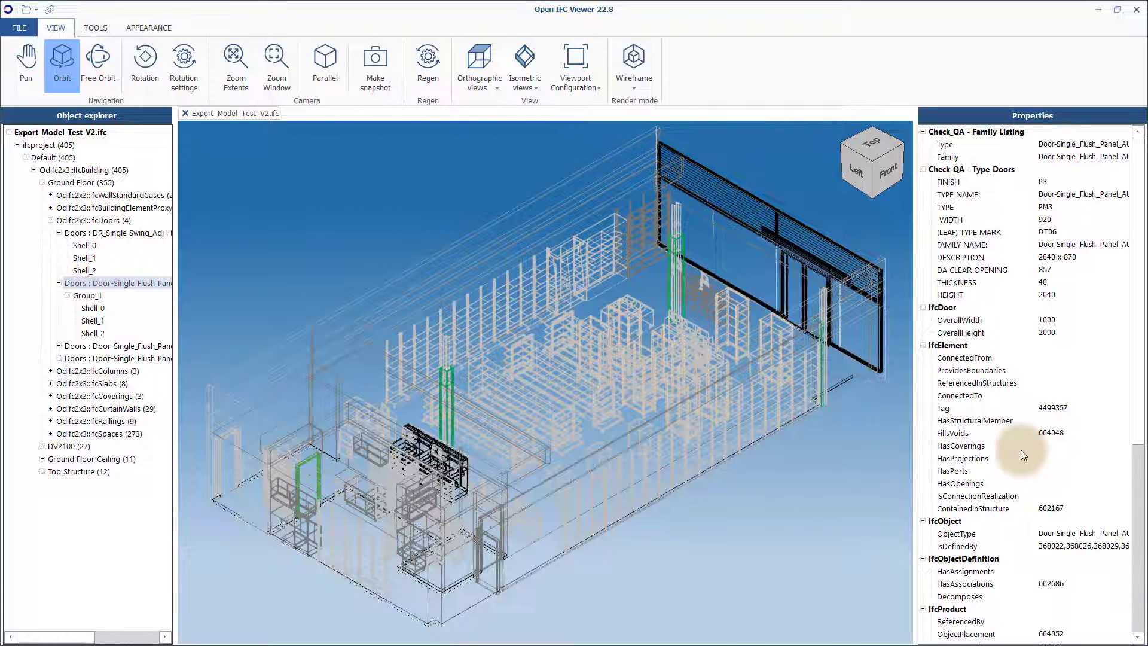
{"action": "scroll", "coordinate": [1082, 300], "scroll_direction": "down", "scroll_amount": 3}
{"action": "scroll", "coordinate": [1082, 300], "scroll_direction": "down", "scroll_amount": 5}
{"action": "left_click", "coordinate": [119, 234]}
Step: Expand the glazed curtain wall, review its automatic door's properties, then expand IfcRailings
{"action": "left_click", "coordinate": [99, 408]}
{"action": "left_click", "coordinate": [50, 409]}
{"action": "left_click", "coordinate": [85, 421]}
{"action": "left_click", "coordinate": [109, 446]}
{"action": "left_click", "coordinate": [67, 445]}
{"action": "left_click", "coordinate": [116, 458]}
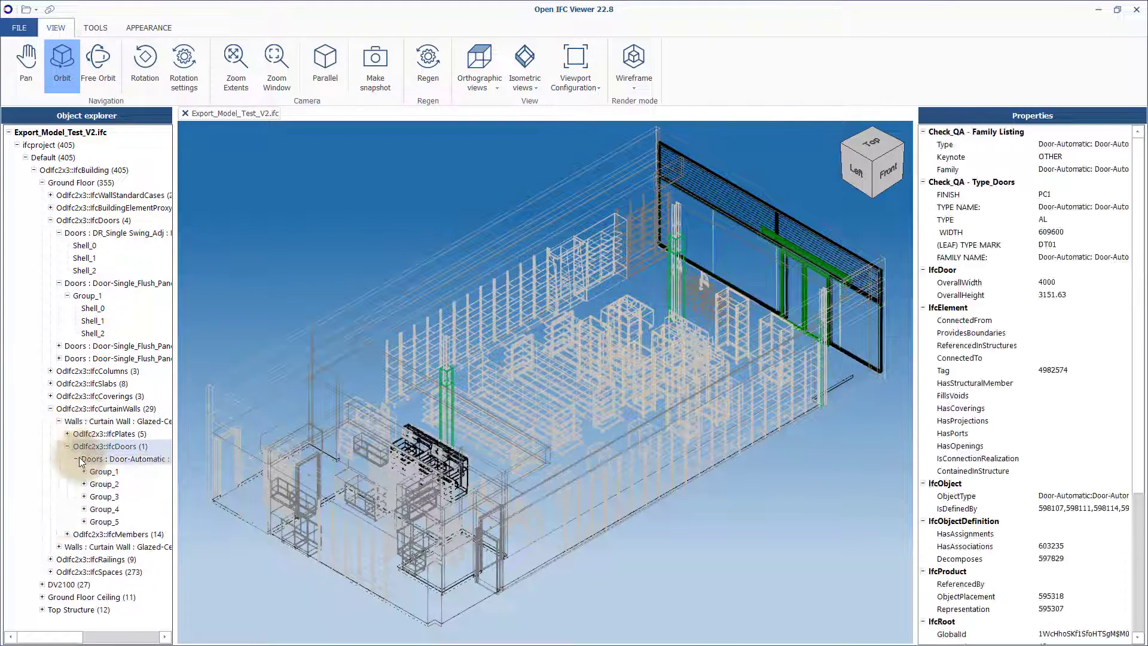
{"action": "scroll", "coordinate": [1079, 340], "scroll_direction": "down", "scroll_amount": 5}
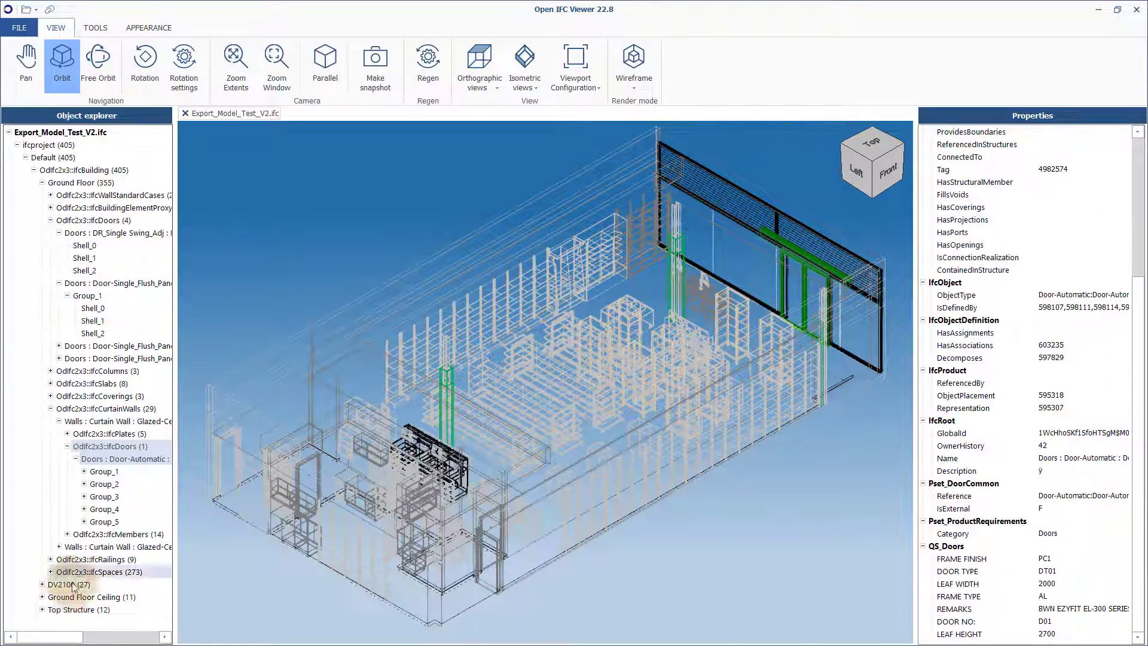
{"action": "left_click", "coordinate": [90, 559]}
{"action": "left_click", "coordinate": [50, 559]}
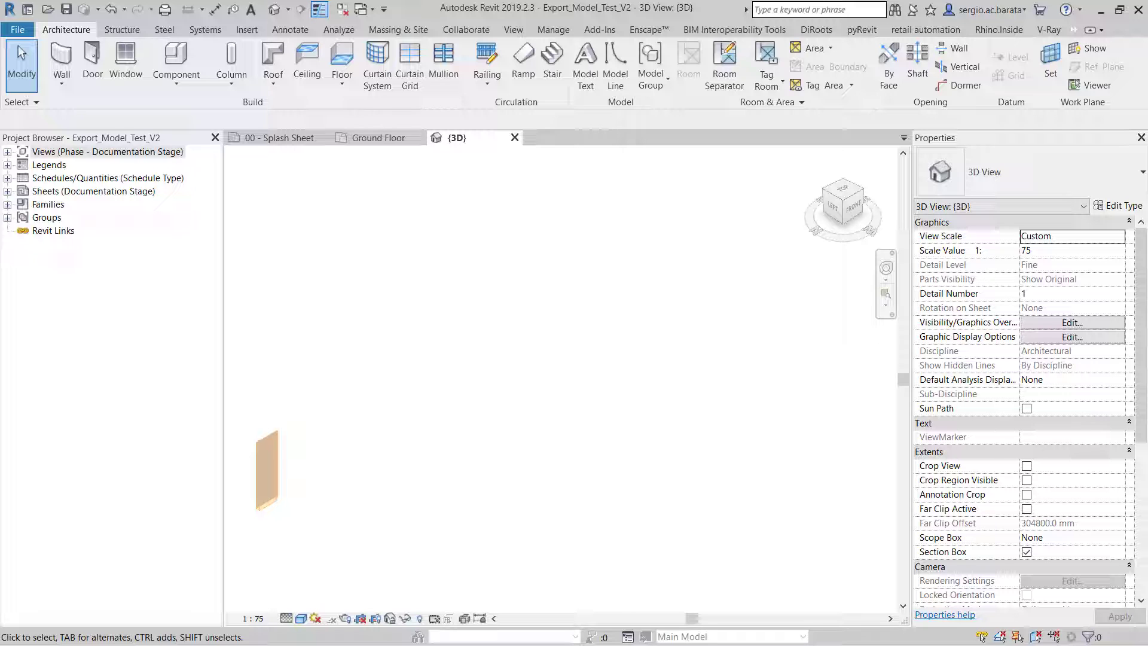
{"action": "scroll", "coordinate": [1022, 404], "scroll_direction": "down", "scroll_amount": 5}
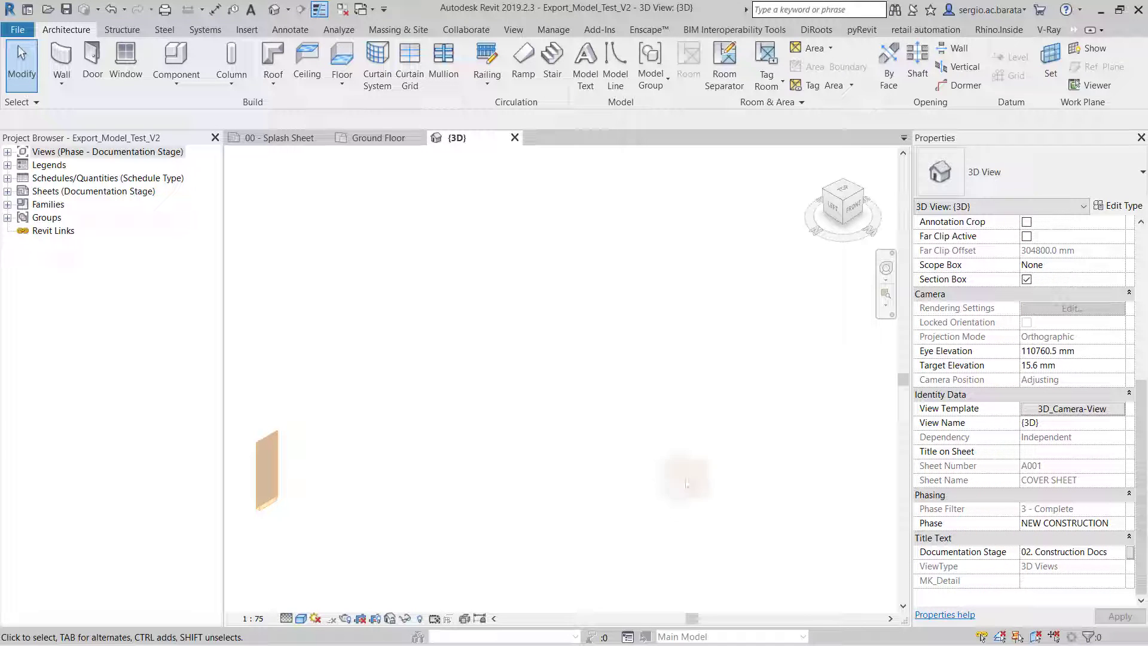
Step: Turn off the 3D view's section box and clear the selection
{"action": "left_click", "coordinate": [1026, 278]}
{"action": "left_click", "coordinate": [276, 482]}
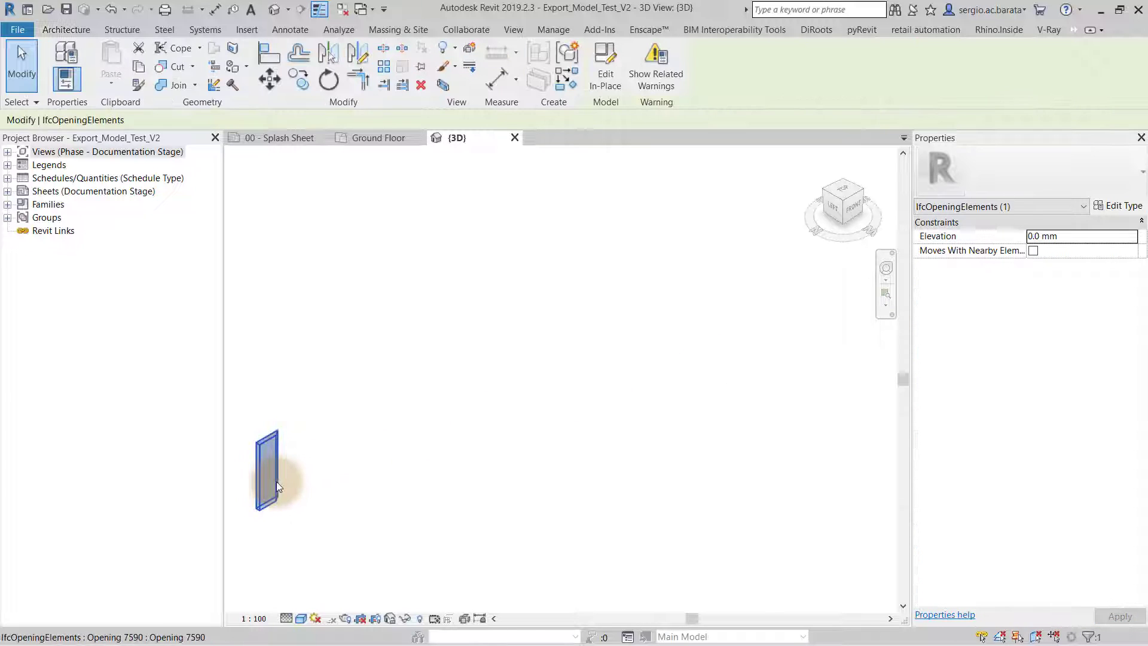
{"action": "left_click", "coordinate": [351, 433]}
Step: Expand the Existing Phase, New Construction, Internal and Joinery view folders in the Project Browser
{"action": "left_click", "coordinate": [8, 152]}
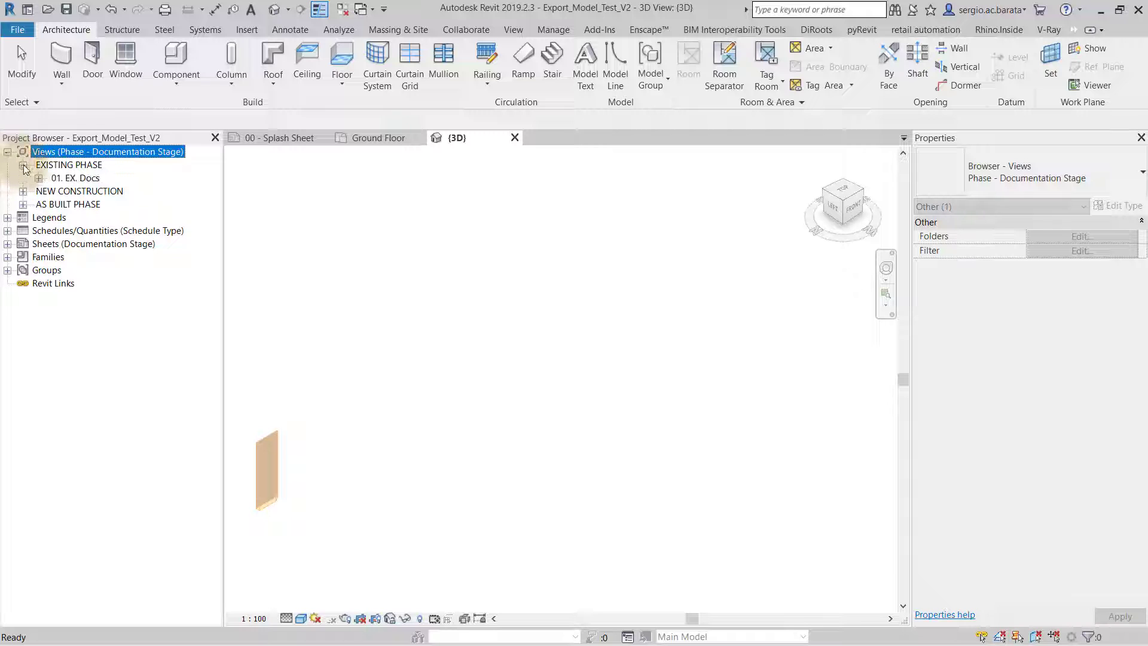
{"action": "left_click", "coordinate": [39, 177]}
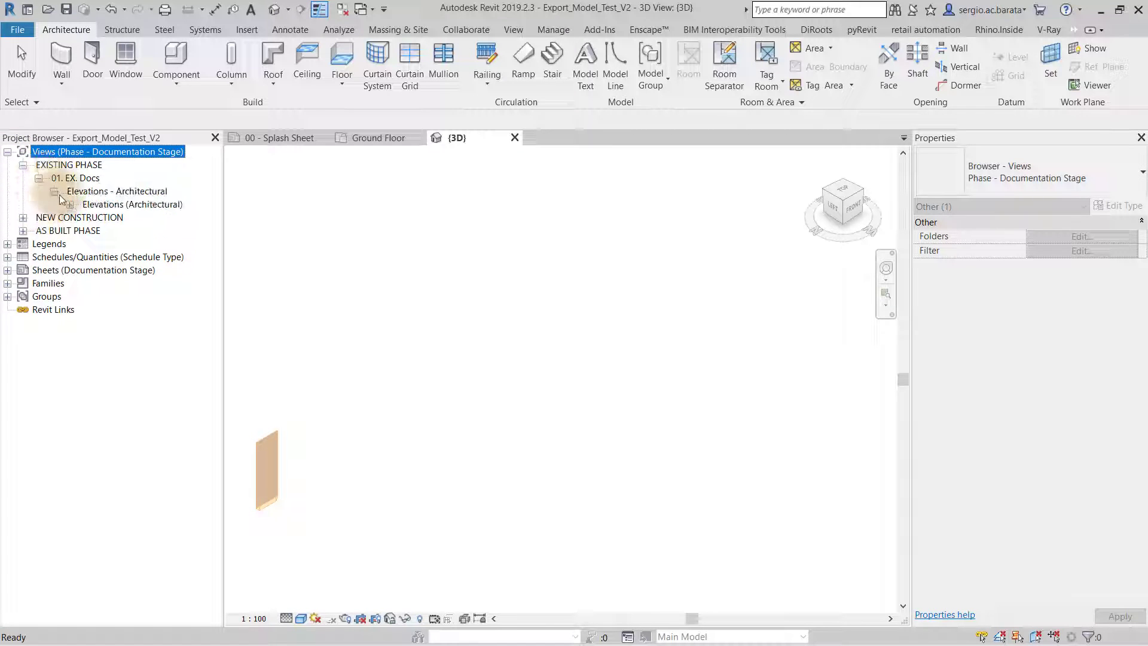
{"action": "left_click", "coordinate": [69, 205]}
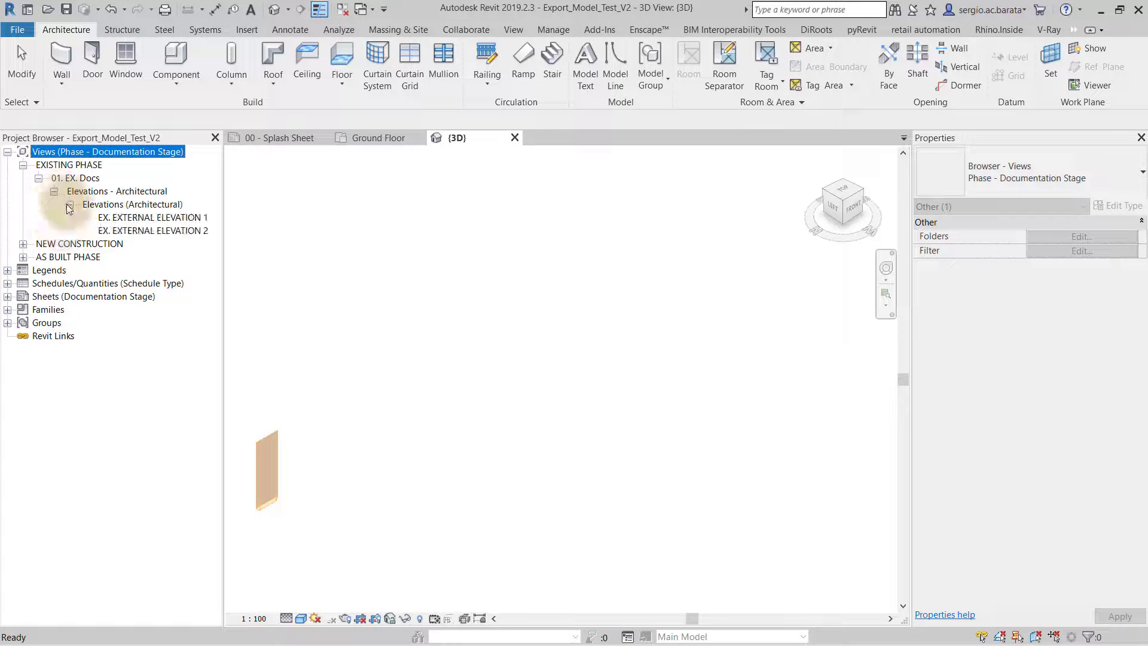
{"action": "left_click", "coordinate": [23, 245]}
{"action": "left_click", "coordinate": [54, 270]}
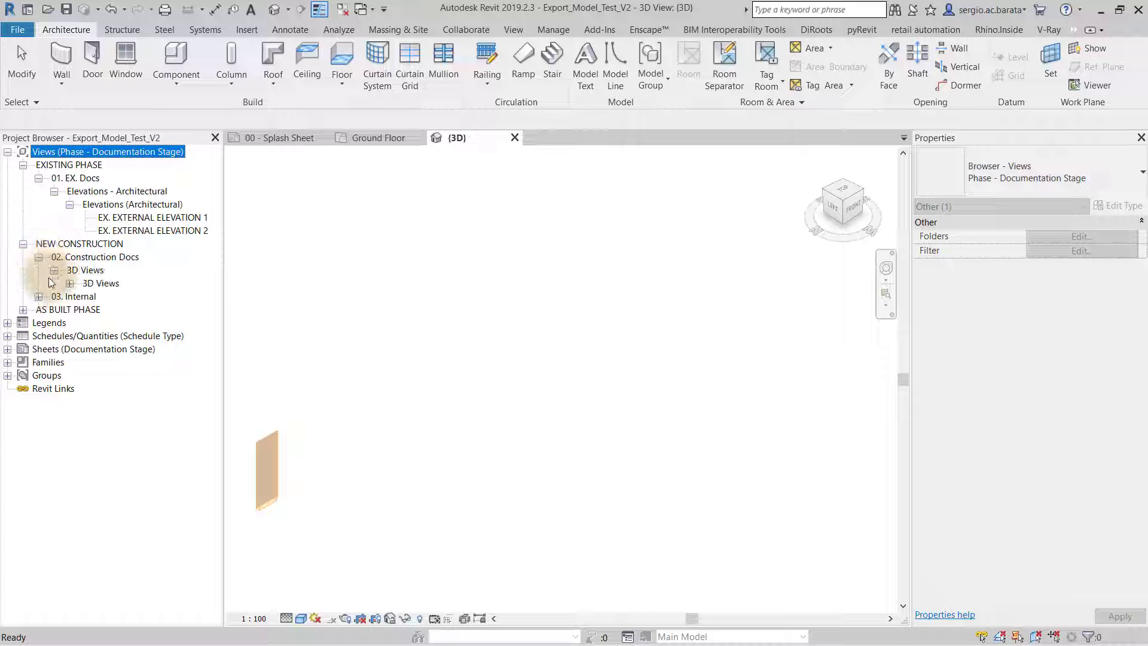
{"action": "left_click", "coordinate": [39, 296]}
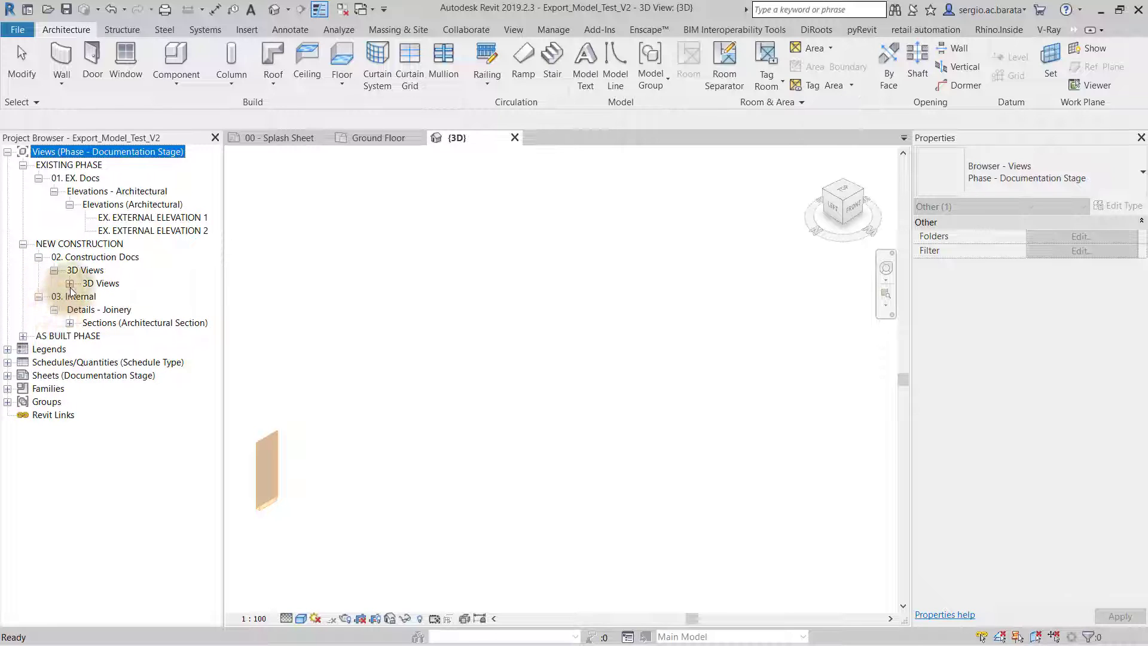
{"action": "left_click", "coordinate": [69, 283]}
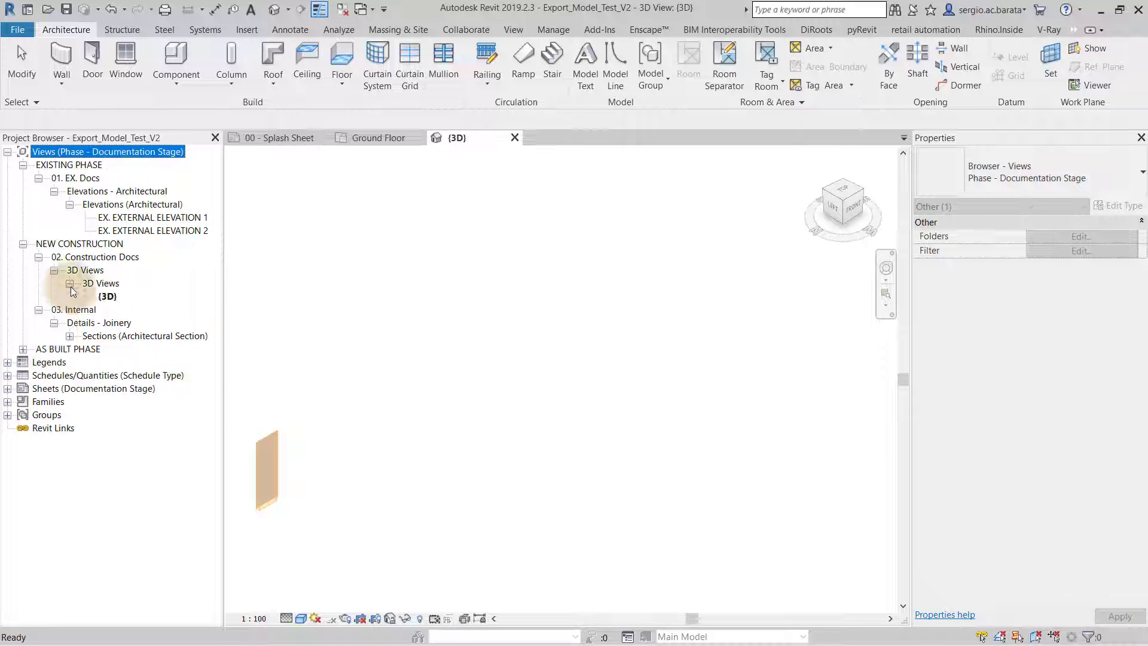
{"action": "left_click", "coordinate": [68, 335]}
Step: Check a Ground Floor wall's Phase Created, then set the 3D view's phase to AS BUILT PHASE
{"action": "left_click", "coordinate": [389, 137]}
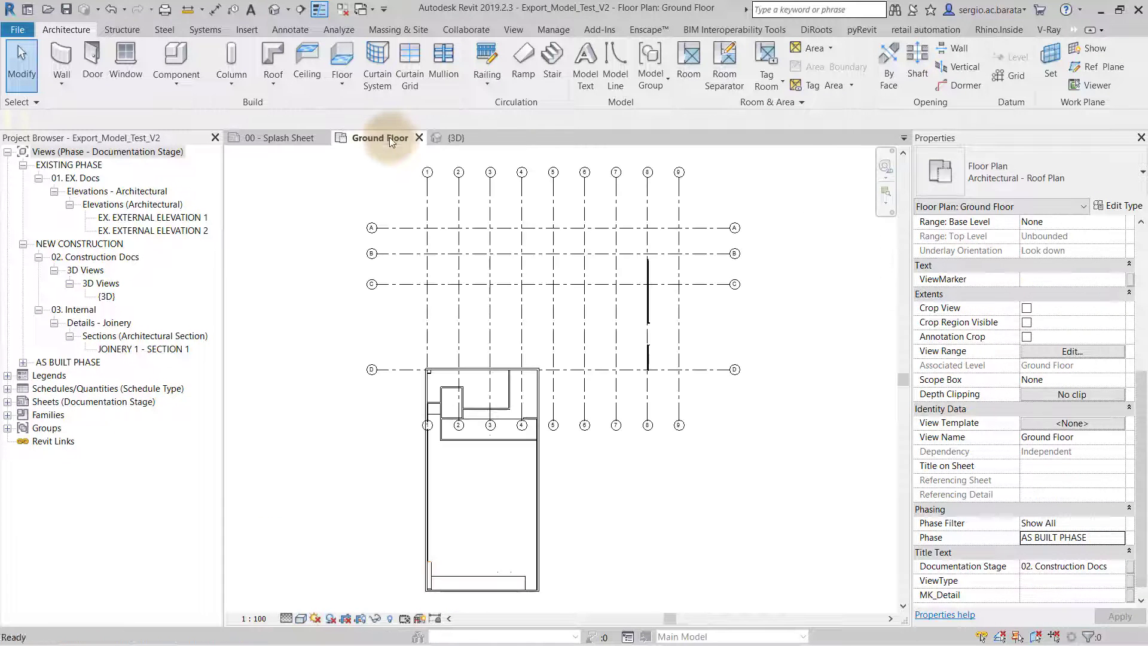
{"action": "left_click", "coordinate": [541, 473]}
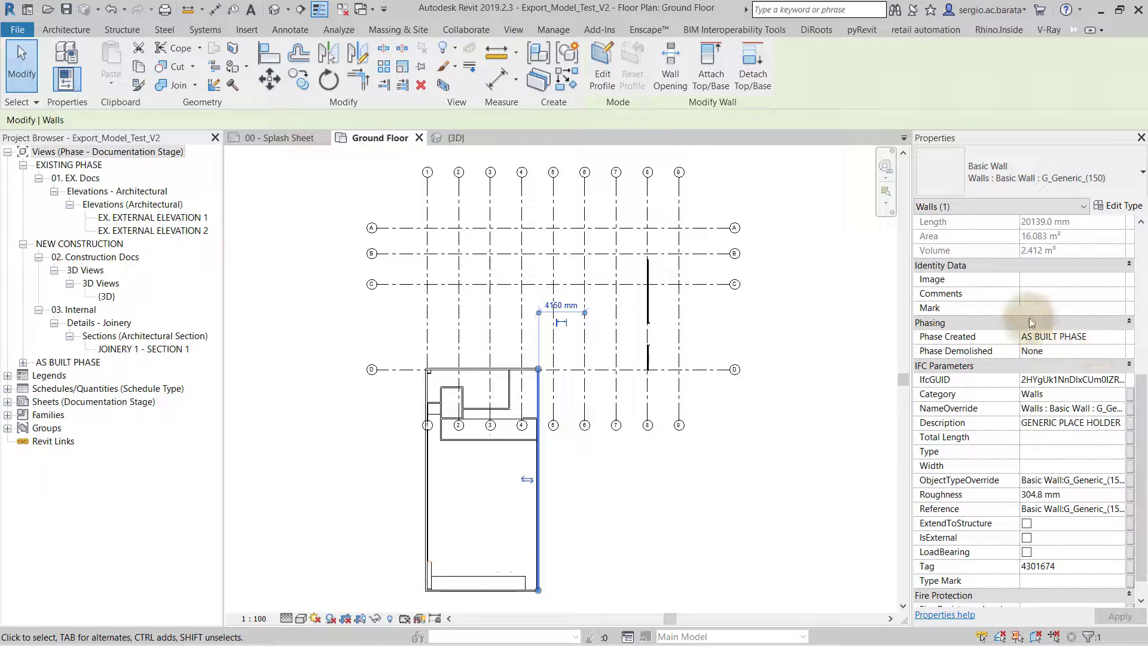
{"action": "left_click", "coordinate": [493, 139]}
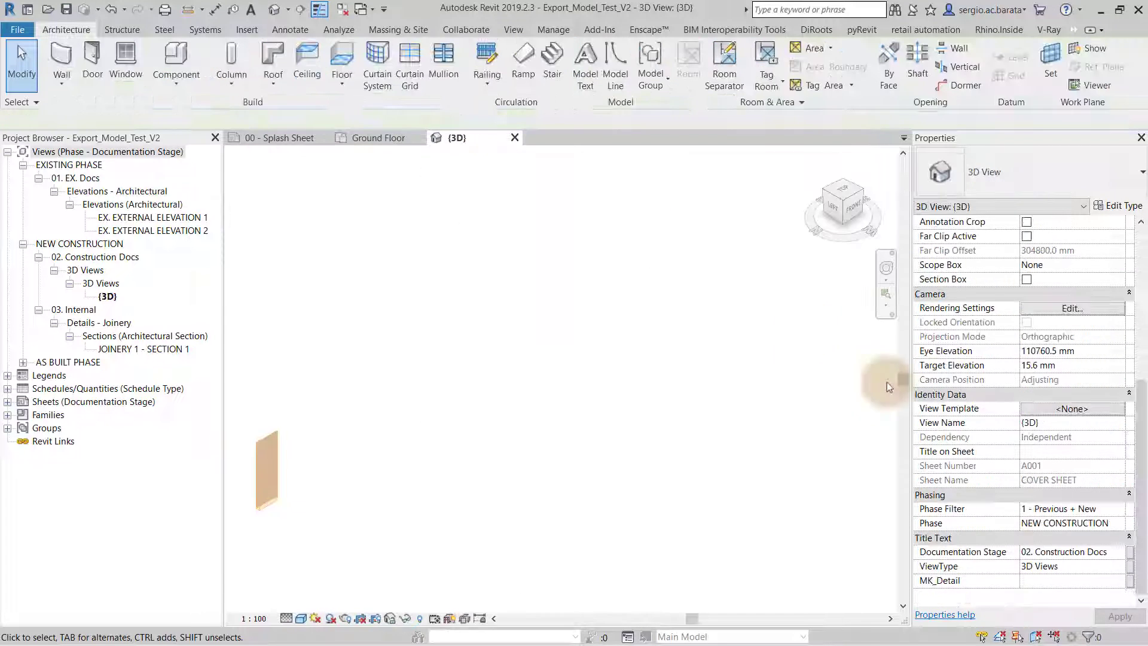
{"action": "left_click", "coordinate": [1120, 524]}
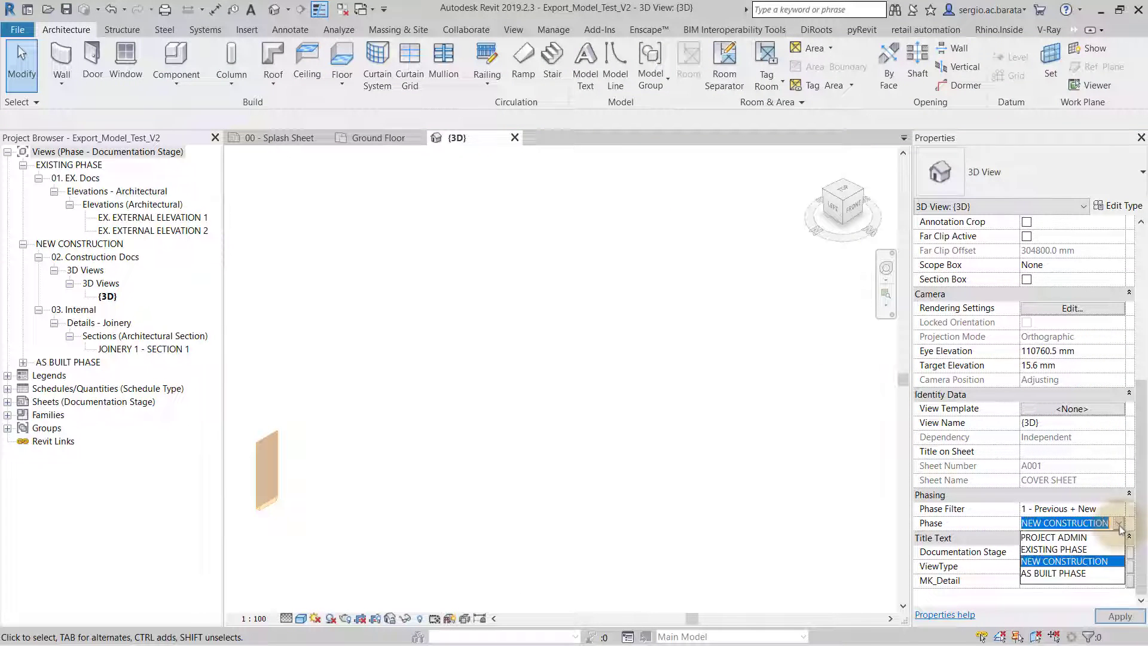
{"action": "left_click", "coordinate": [1088, 573]}
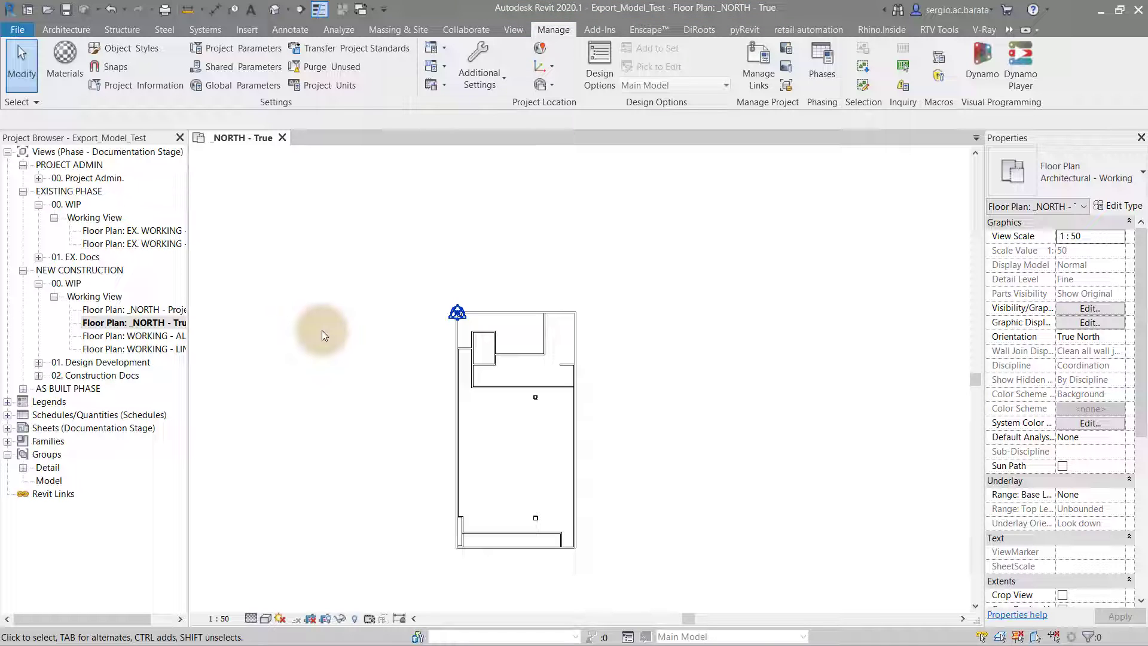
Step: Open the original model's _NORTH - True floor plan in Revit 2020
{"action": "left_click", "coordinate": [171, 323]}
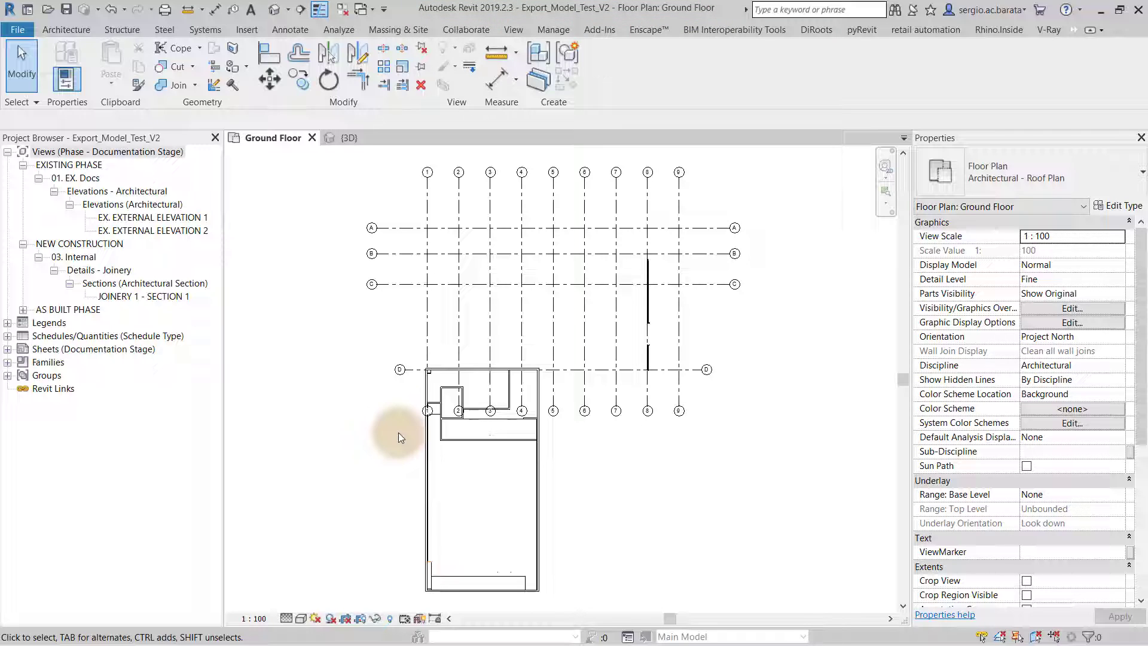
Step: Turn on Scope Boxes under Annotation Categories in the Ground Floor's Visibility/Graphics (VG)
{"action": "key", "text": "v"}
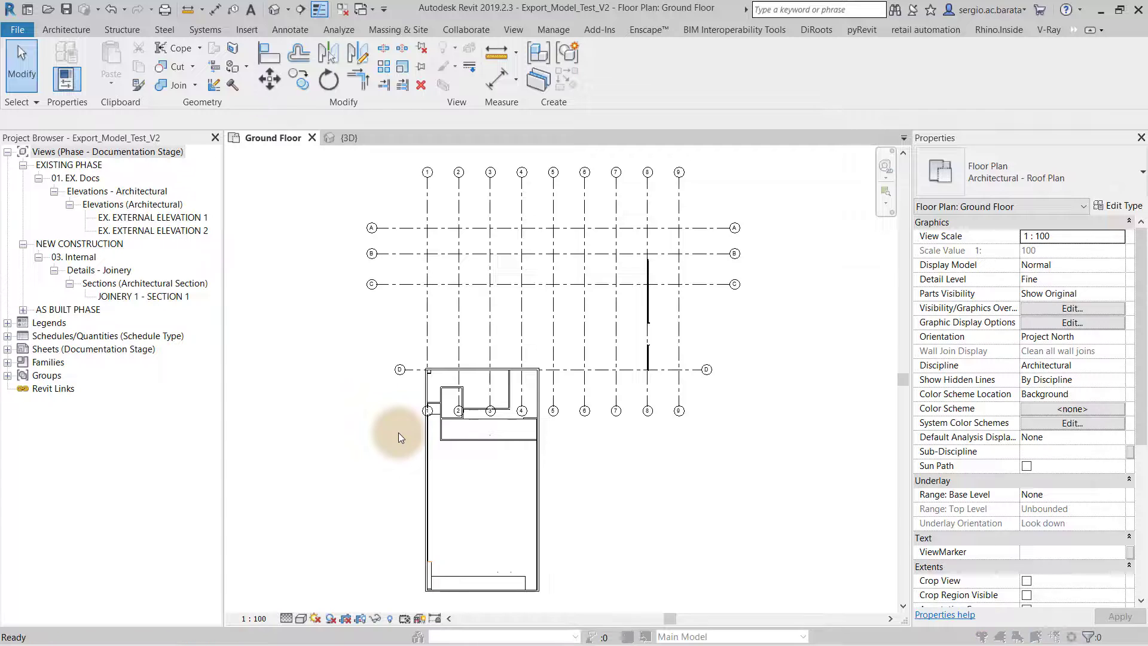
{"action": "key", "text": "g"}
{"action": "left_click", "coordinate": [561, 209]}
{"action": "left_click", "coordinate": [552, 388]}
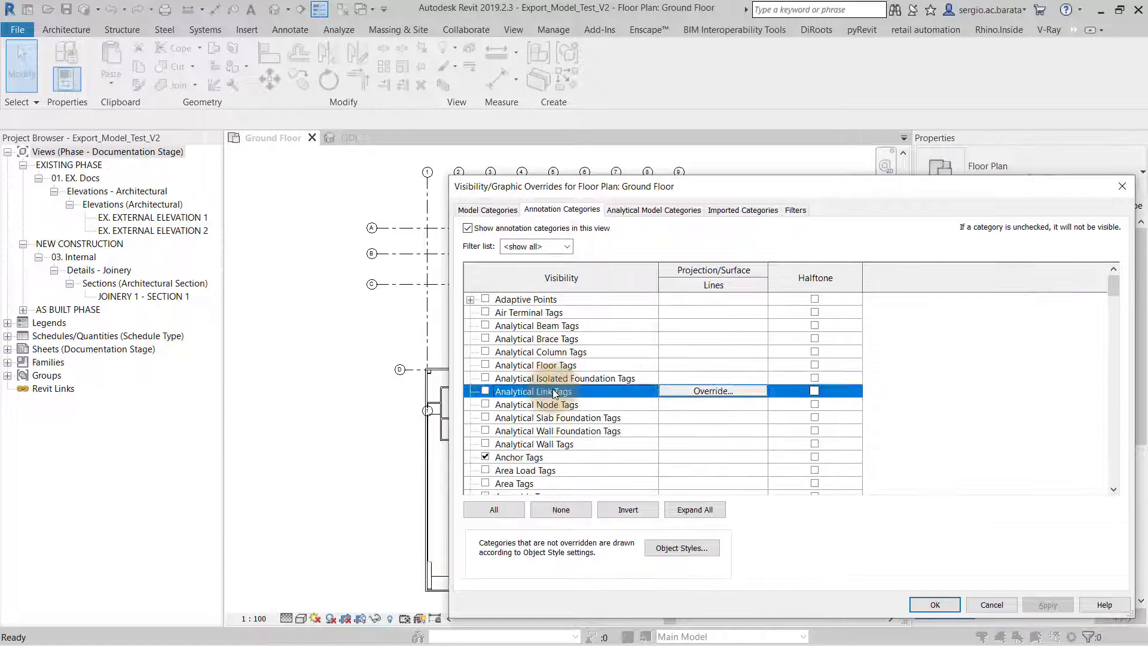
{"action": "key", "text": "s"}
{"action": "left_click", "coordinate": [484, 482]}
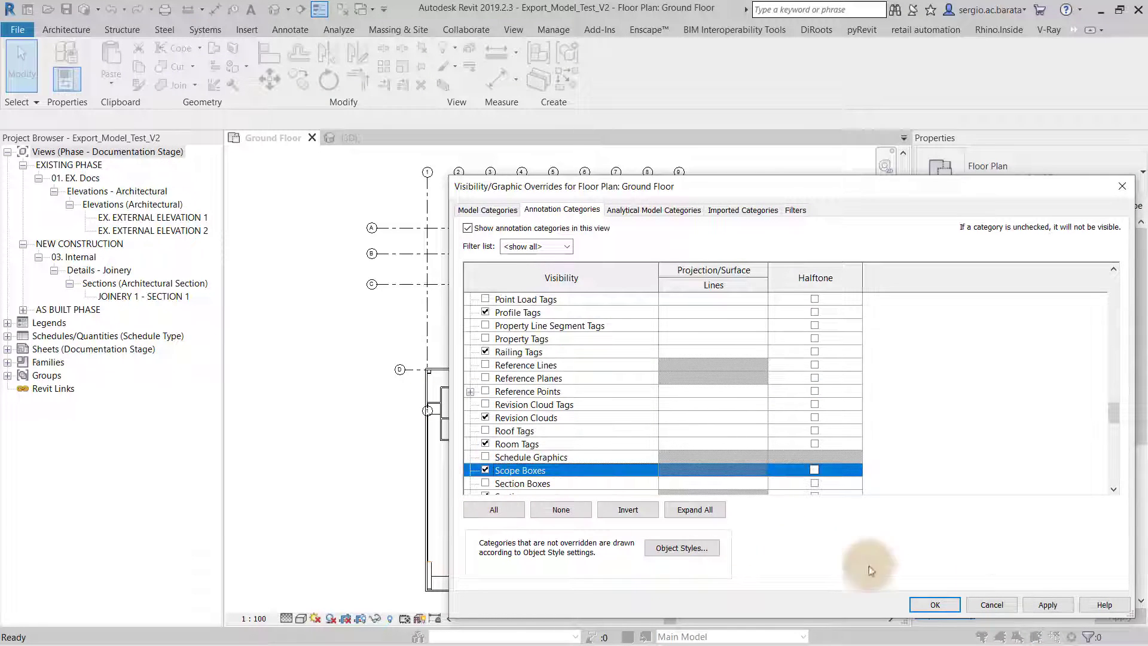
{"action": "left_click", "coordinate": [1047, 604]}
{"action": "left_click", "coordinate": [933, 604]}
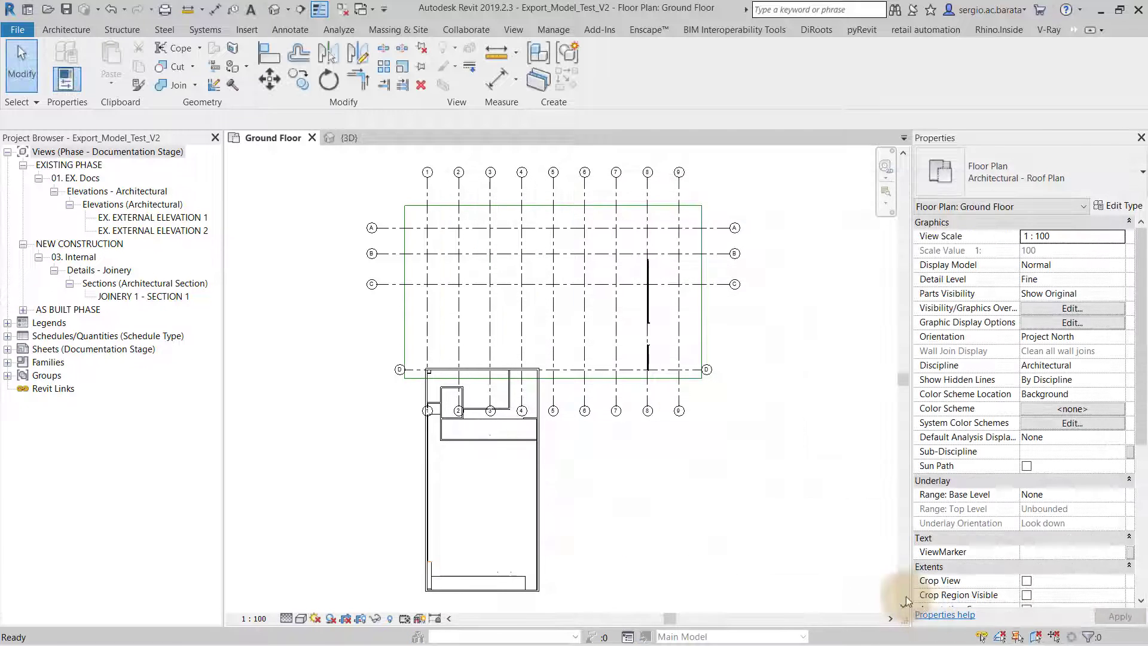
Step: Drag the scope box's bottom, top and right edges to fit the building
{"action": "left_click", "coordinate": [633, 377]}
{"action": "left_click_drag", "start_coordinate": [553, 380], "coordinate": [567, 596]}
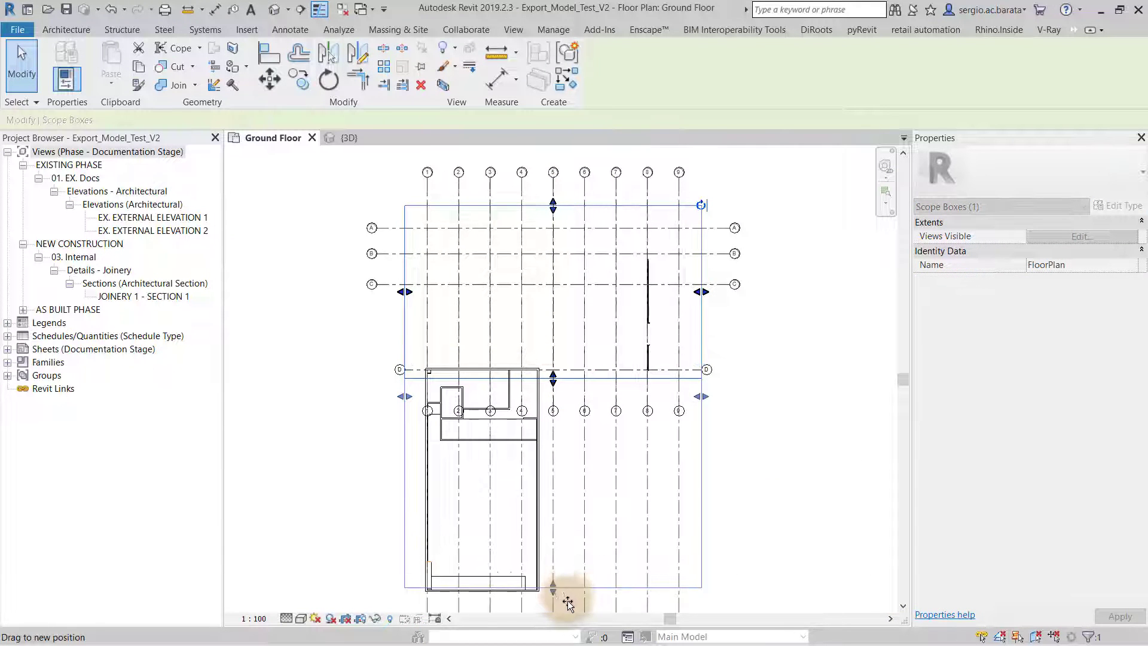
{"action": "left_click_drag", "start_coordinate": [567, 596], "coordinate": [569, 603]}
{"action": "left_click", "coordinate": [731, 554]}
{"action": "right_click", "coordinate": [731, 554]}
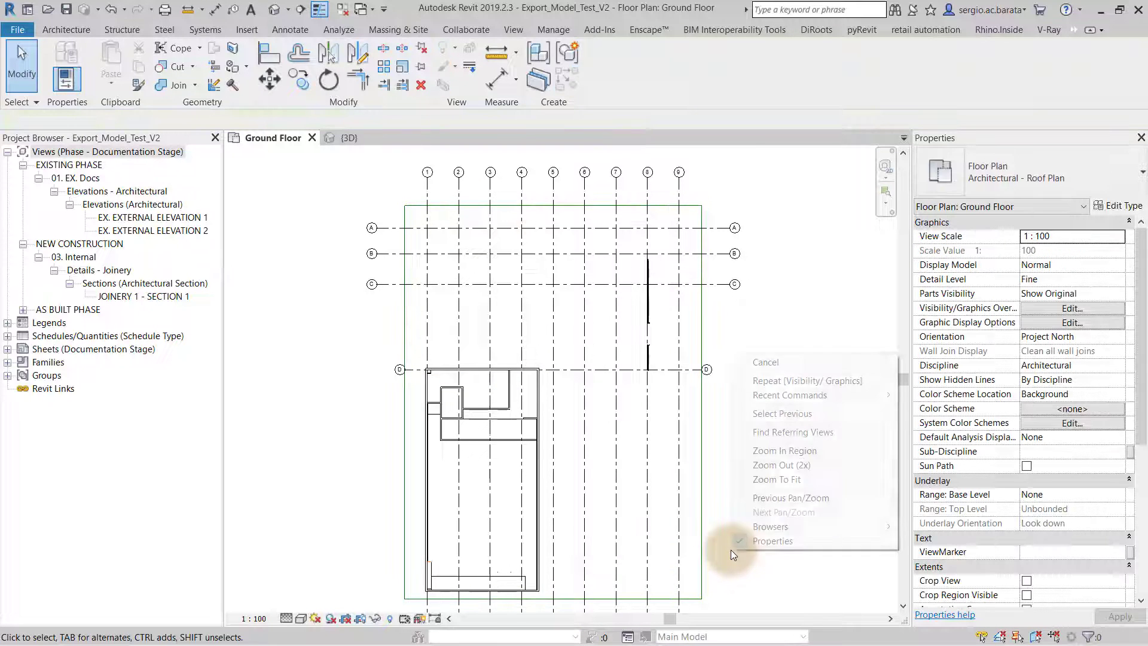
{"action": "left_click", "coordinate": [785, 484]}
{"action": "left_click", "coordinate": [556, 204]}
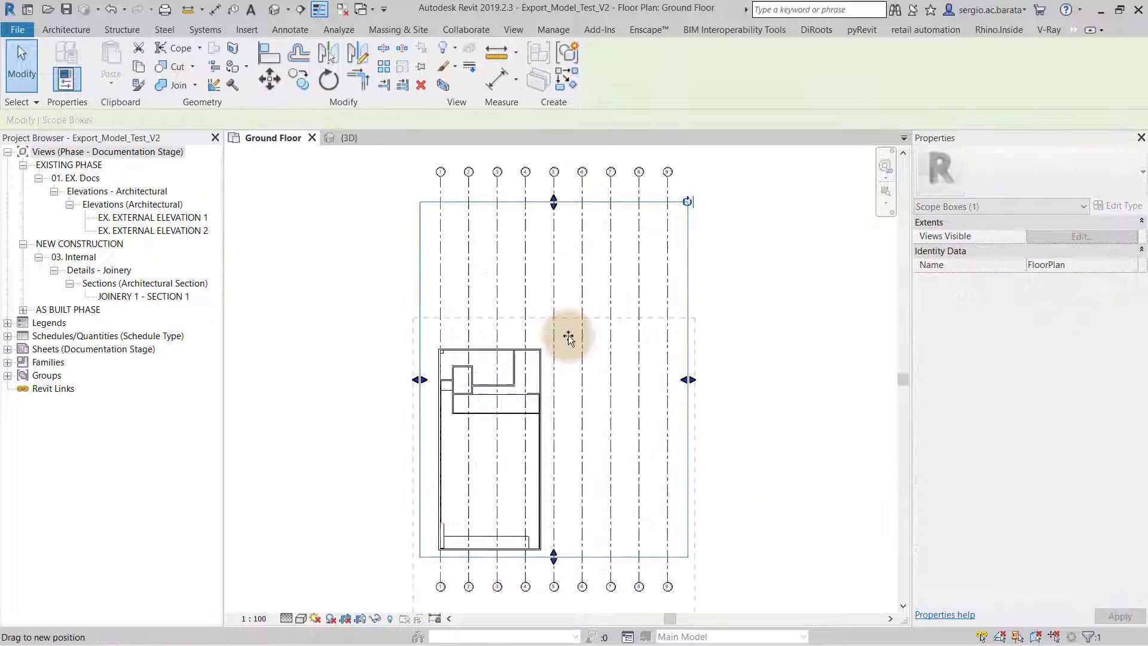
{"action": "left_click_drag", "start_coordinate": [556, 204], "coordinate": [569, 334]}
{"action": "left_click", "coordinate": [697, 589]}
{"action": "left_click", "coordinate": [689, 451]}
{"action": "left_click_drag", "start_coordinate": [689, 451], "coordinate": [563, 453]}
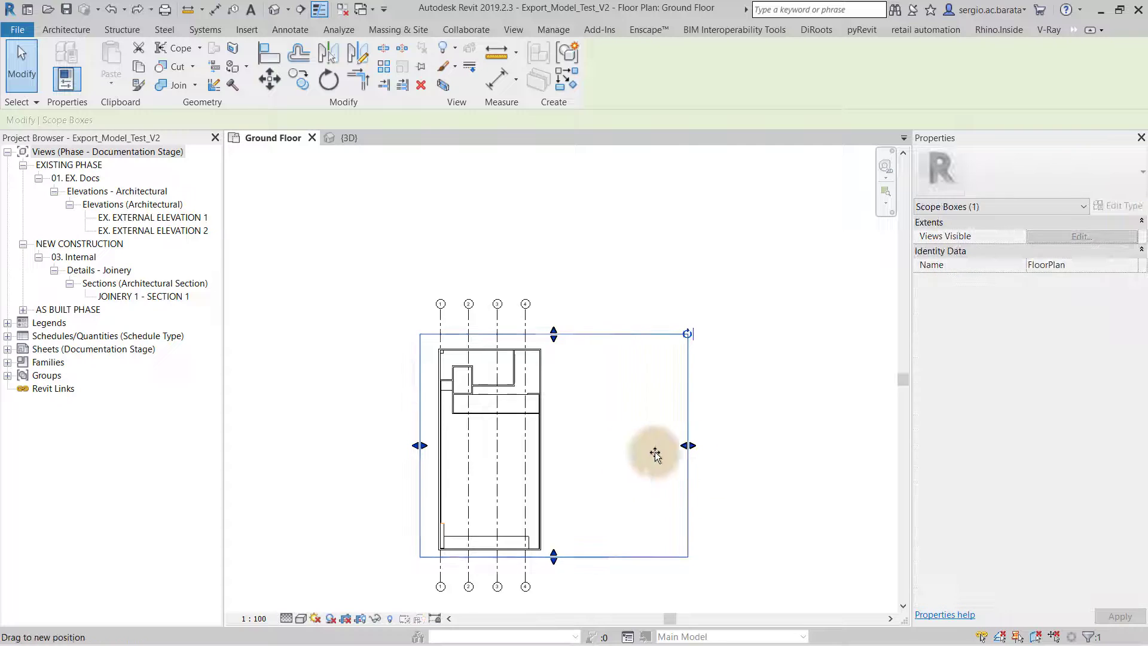
{"action": "key", "text": "Escape"}
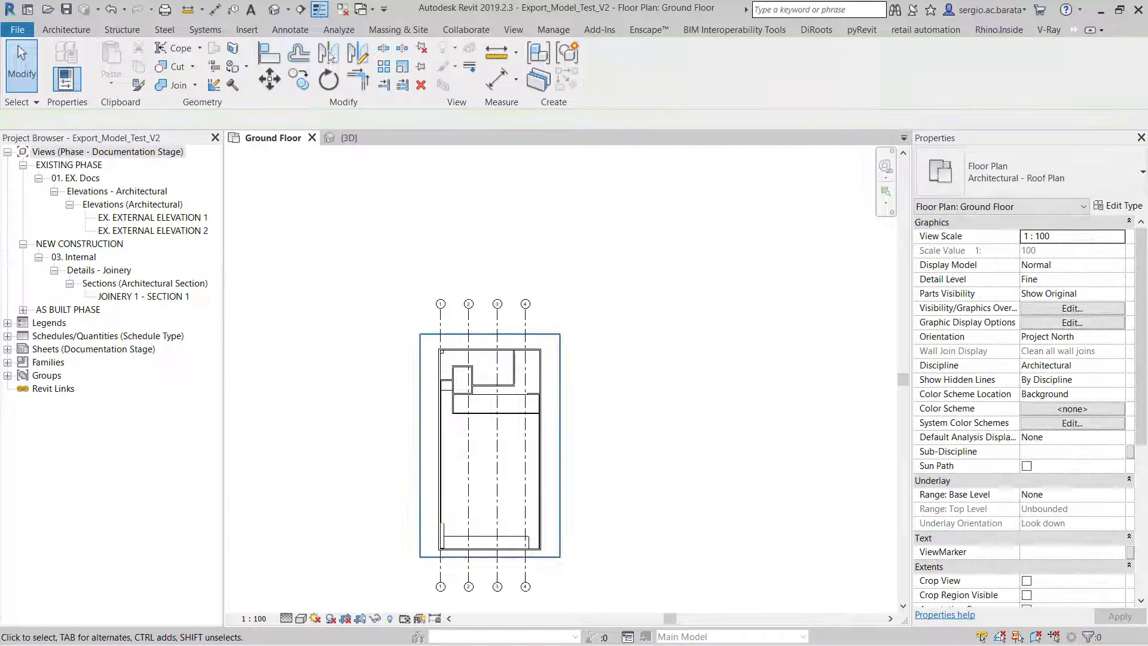
Step: Close the Ground Floor plan and isolate the Walls category in the 3D view
{"action": "left_click", "coordinate": [558, 333]}
{"action": "left_click", "coordinate": [312, 137]}
{"action": "left_click", "coordinate": [410, 454]}
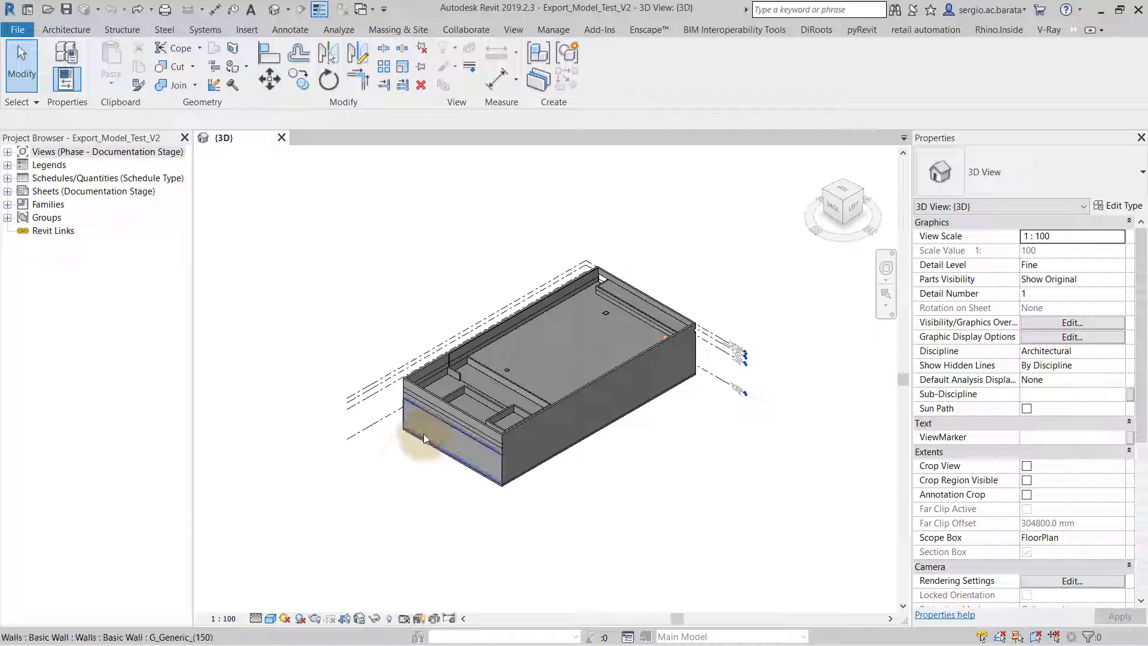
{"action": "left_click", "coordinate": [425, 436]}
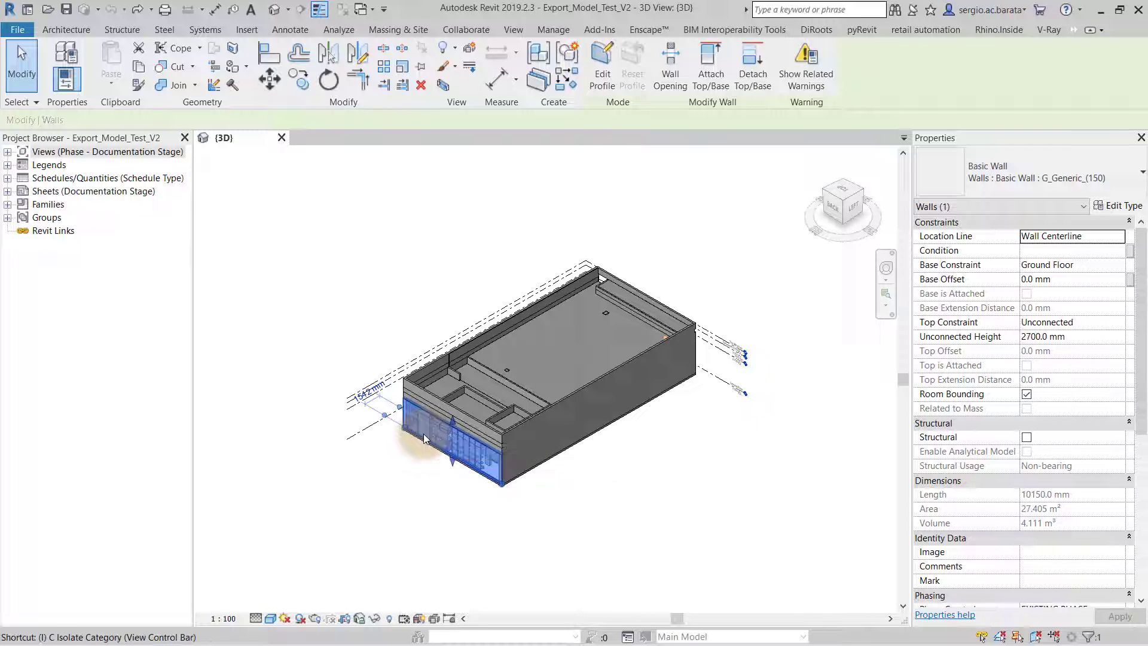
{"action": "key", "text": "h"}
{"action": "key", "text": "h"}
{"action": "left_click", "coordinate": [662, 526]}
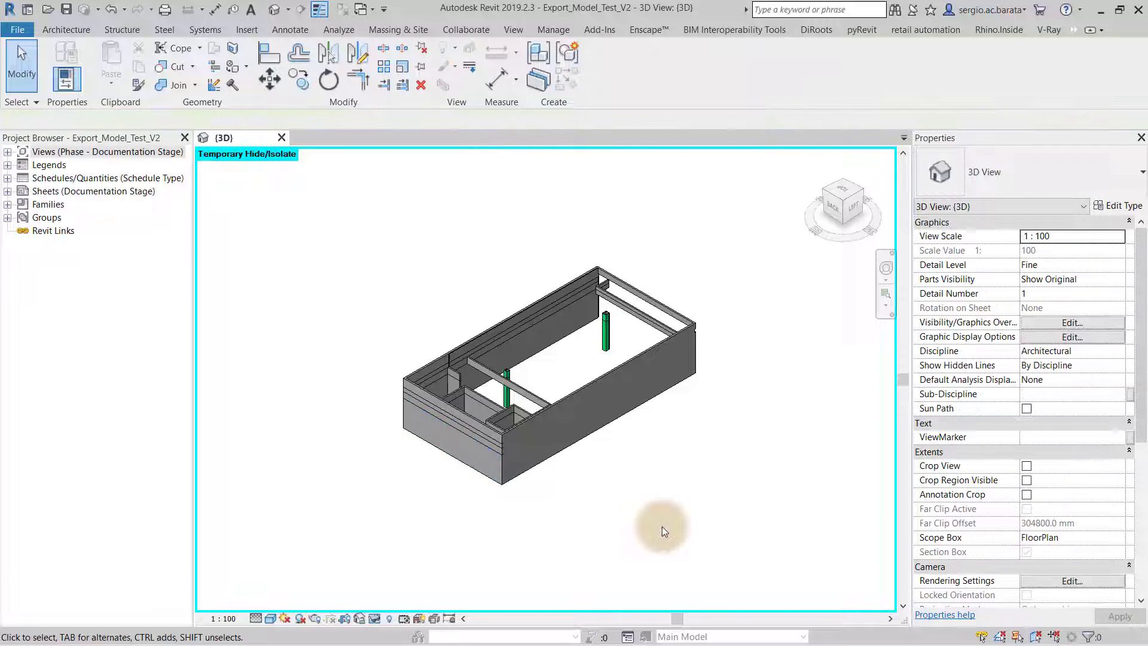
Step: Zoom into the front corner and join the two stacked front walls
{"action": "right_click", "coordinate": [308, 488]}
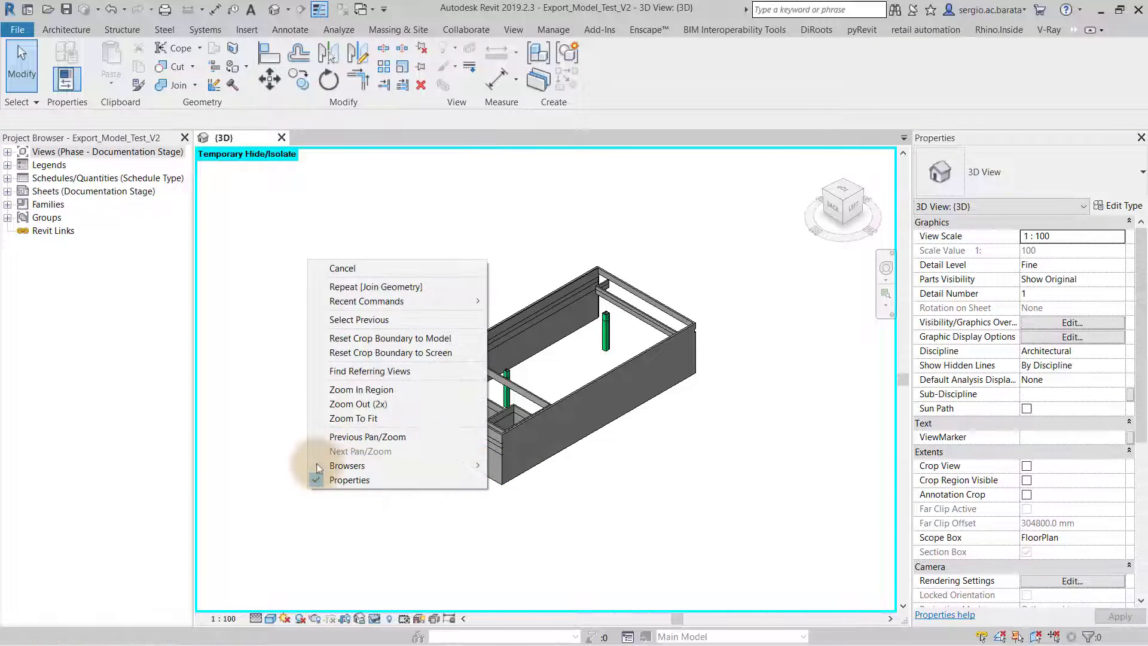
{"action": "left_click", "coordinate": [337, 389]}
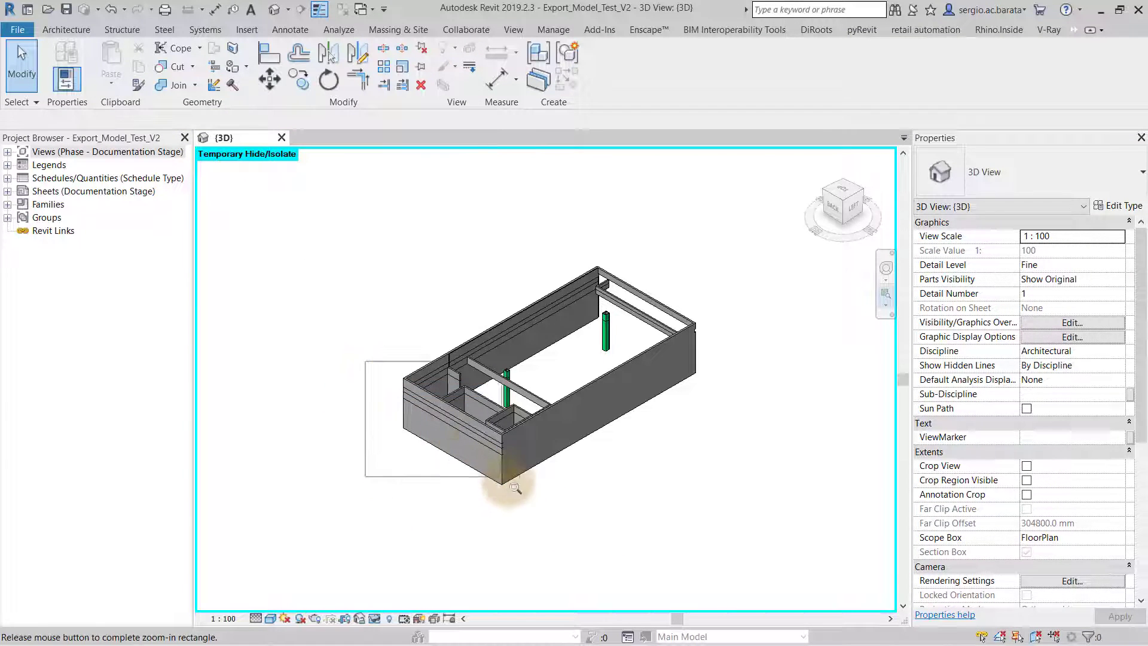
{"action": "left_click_drag", "start_coordinate": [372, 367], "coordinate": [526, 498]}
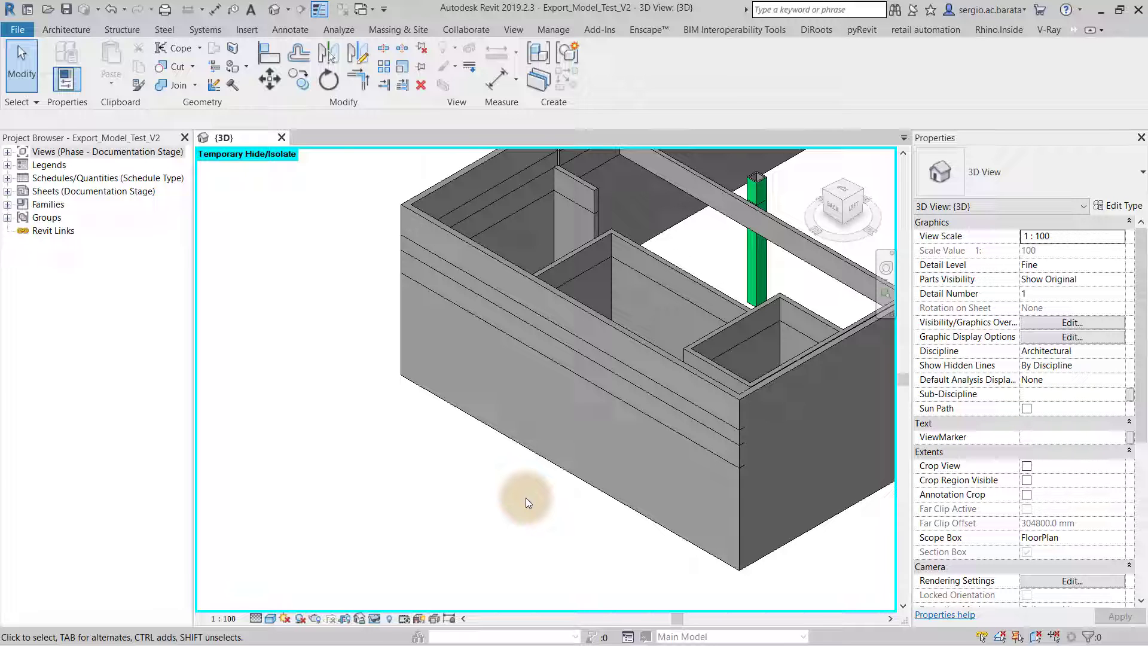
{"action": "left_click", "coordinate": [175, 86]}
{"action": "left_click", "coordinate": [403, 270]}
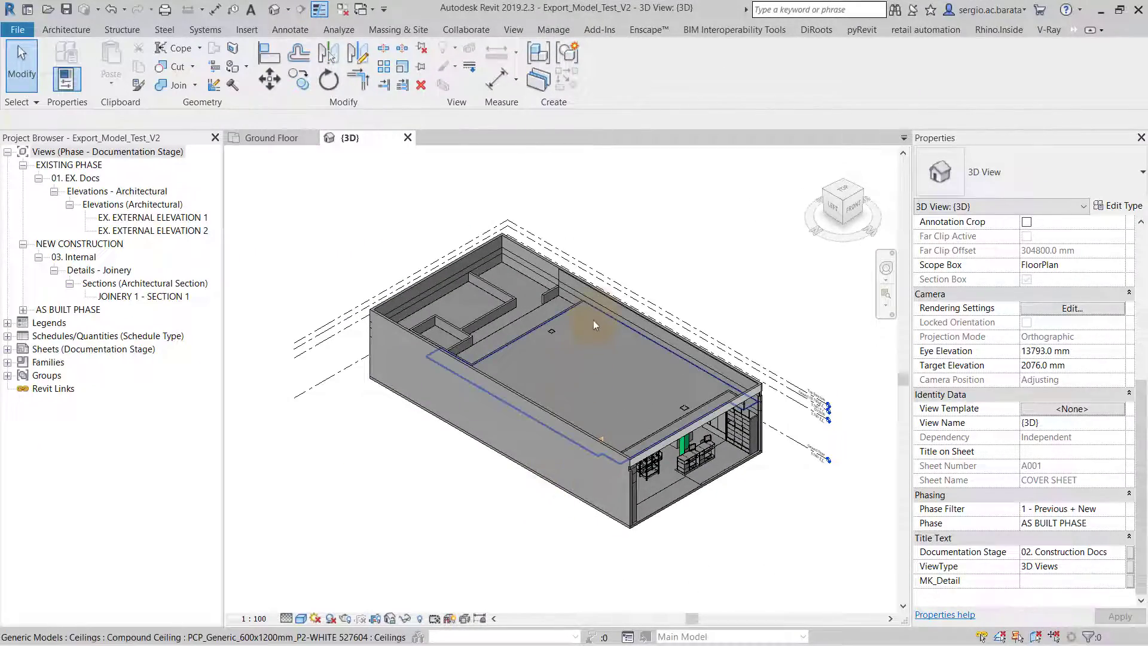
Step: Temporarily hide the ceiling, then inspect the gondola shelving bays and their imported symbol
{"action": "left_click", "coordinate": [594, 313]}
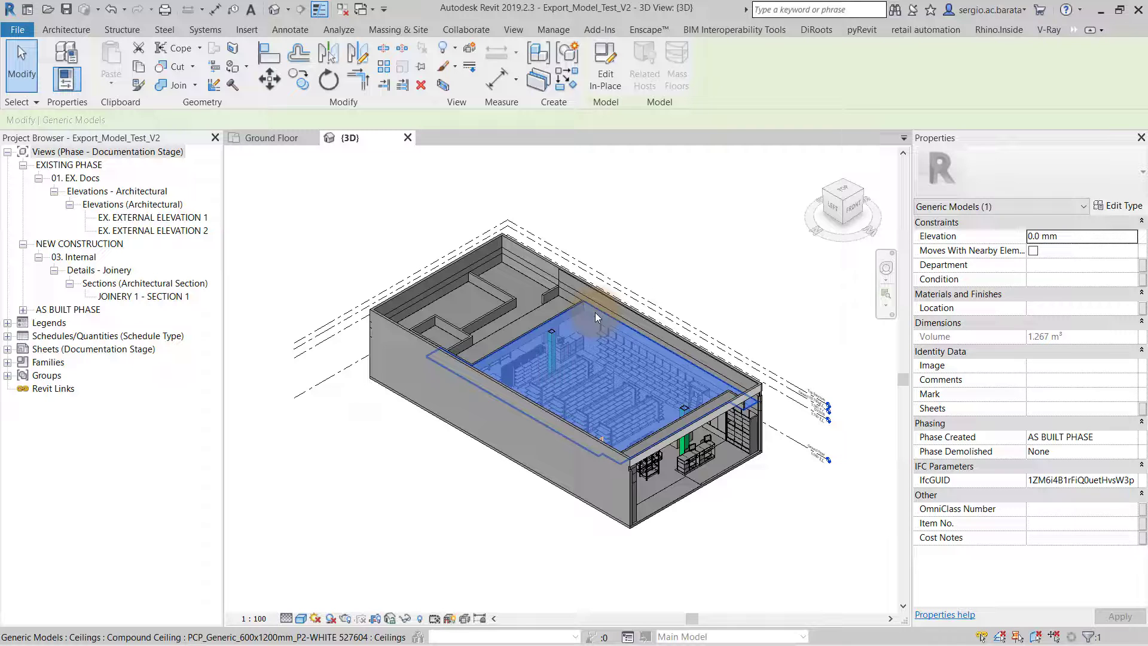
{"action": "key", "text": "h"}
{"action": "key", "text": "h"}
{"action": "left_click", "coordinate": [597, 379]}
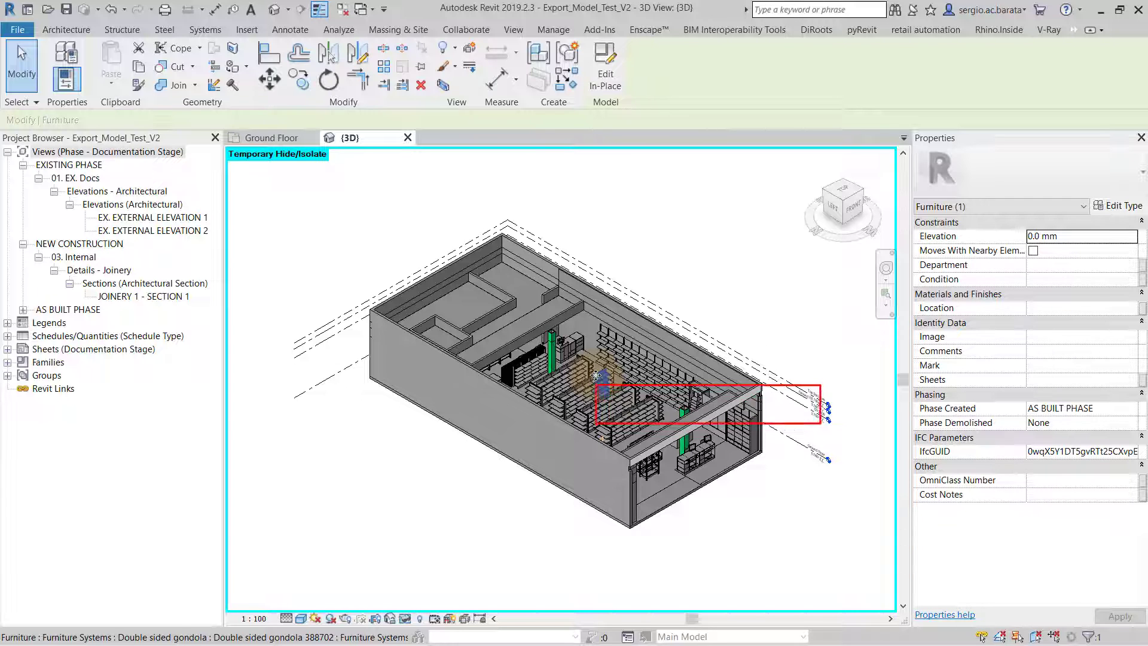
{"action": "left_click", "coordinate": [627, 371]}
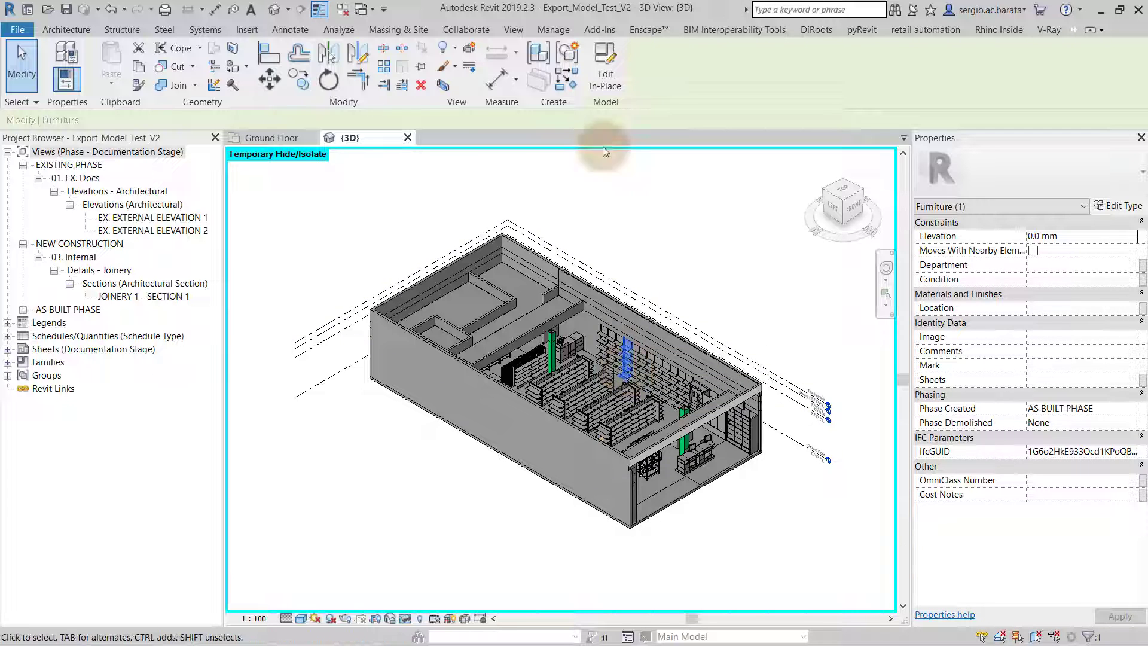
{"action": "left_click", "coordinate": [604, 67]}
{"action": "left_click", "coordinate": [628, 352]}
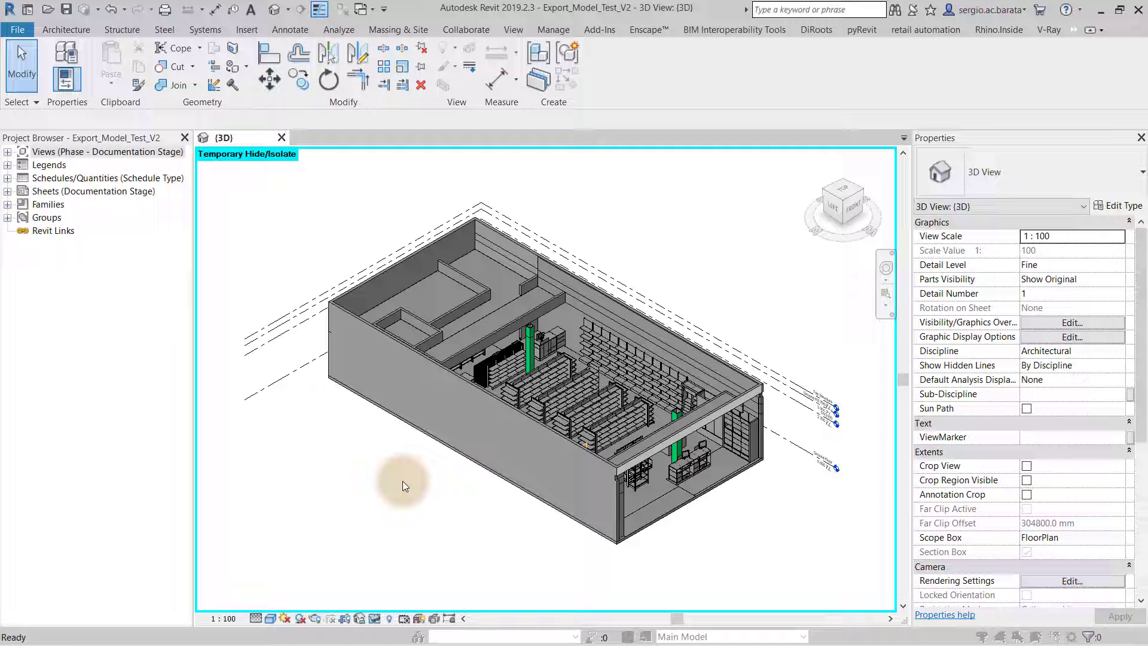
{"action": "key", "text": "v"}
{"action": "key", "text": "g"}
{"action": "left_click", "coordinate": [742, 210]}
{"action": "left_click", "coordinate": [470, 276]}
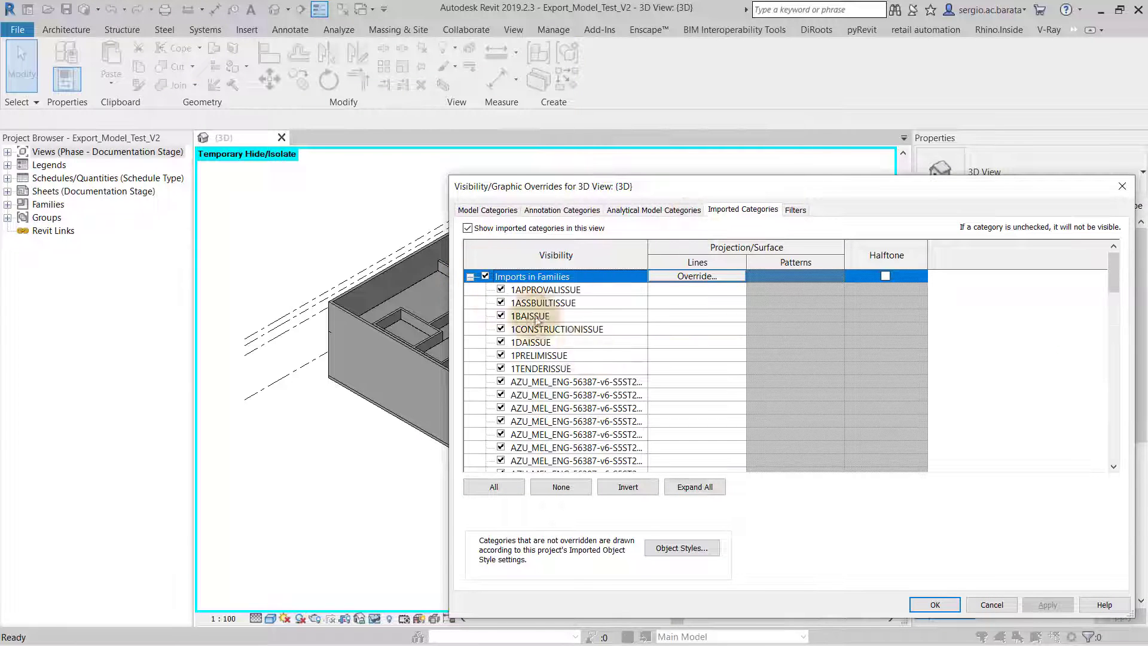
{"action": "scroll", "coordinate": [585, 347], "scroll_direction": "down", "scroll_amount": 5}
{"action": "left_click", "coordinate": [593, 368]}
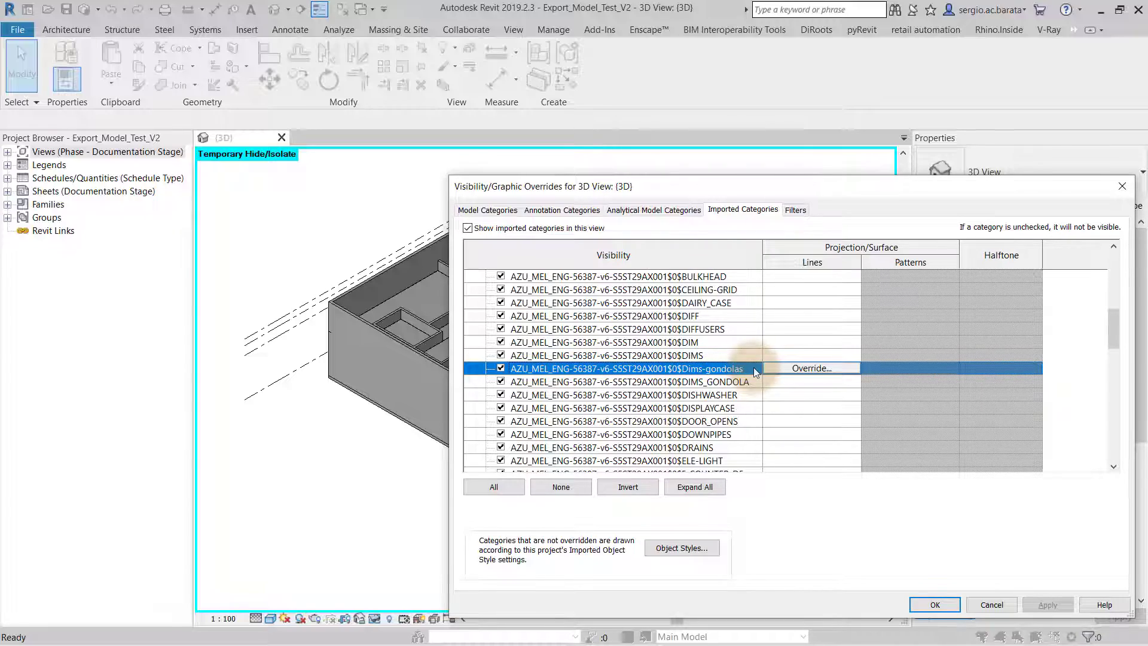
{"action": "left_click", "coordinate": [934, 603]}
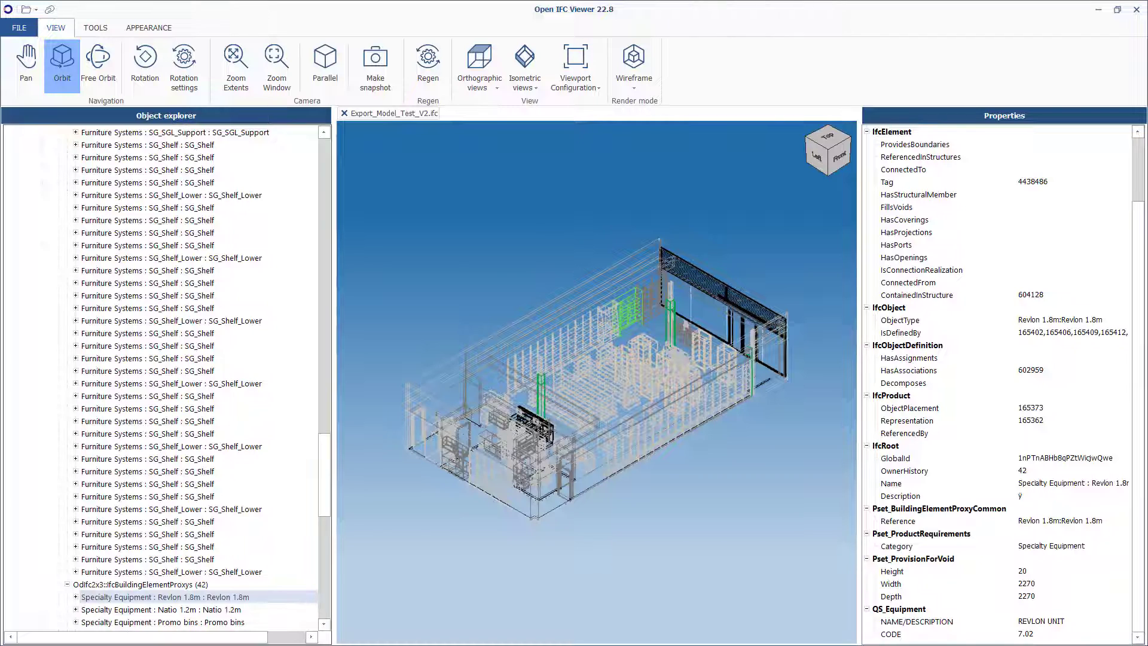
Step: Copy the Natio 1.2m equipment's IfcRoot GlobalId value, then minimize the IFC viewer
{"action": "key", "text": "Down"}
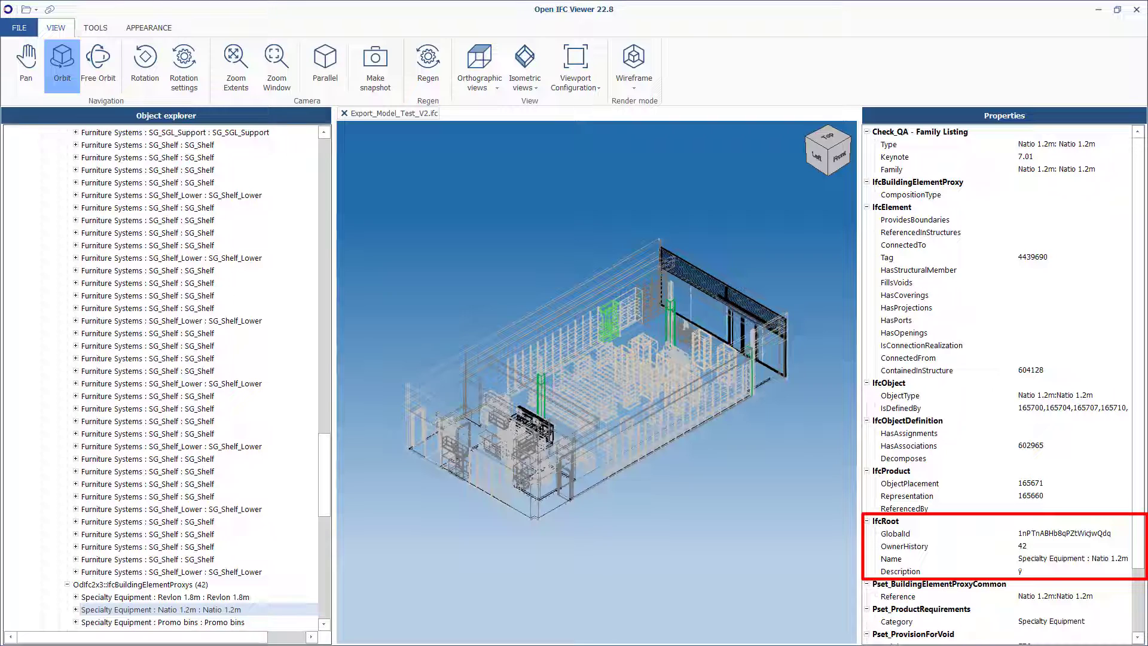
{"action": "left_click_drag", "start_coordinate": [1110, 533], "coordinate": [1017, 532]}
{"action": "right_click", "coordinate": [1032, 532]}
{"action": "left_click", "coordinate": [1044, 539]}
{"action": "left_click", "coordinate": [1097, 9]}
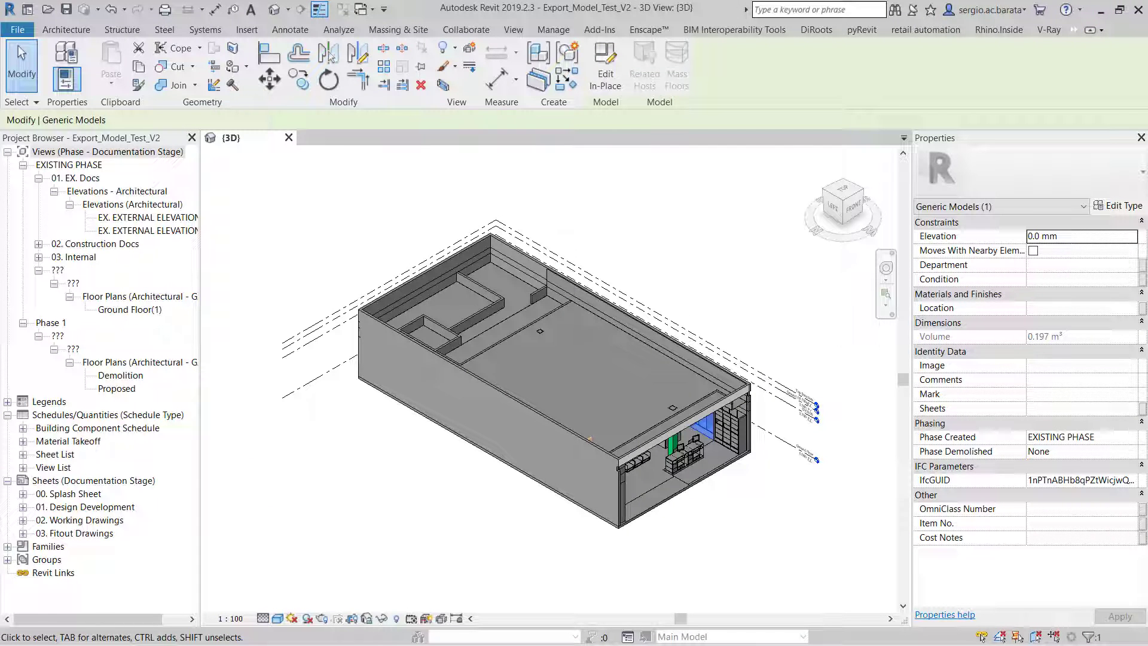
Step: Clear the generic model selection and launch OneFilter from the DiRoots tab
{"action": "left_click", "coordinate": [776, 176]}
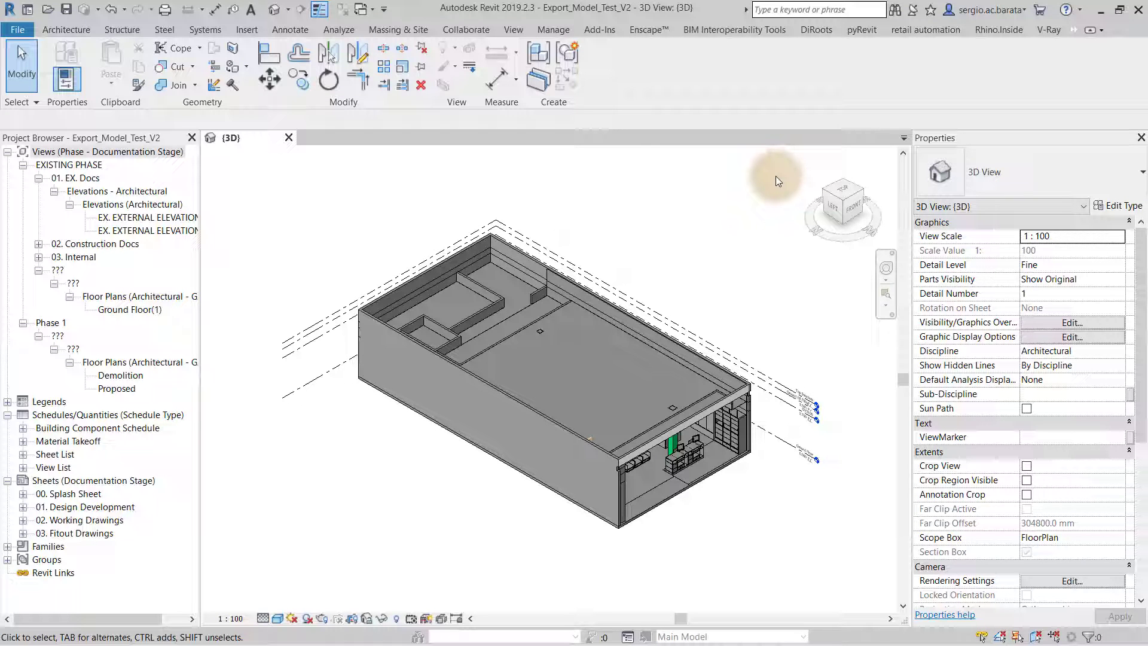
{"action": "left_click", "coordinate": [815, 29]}
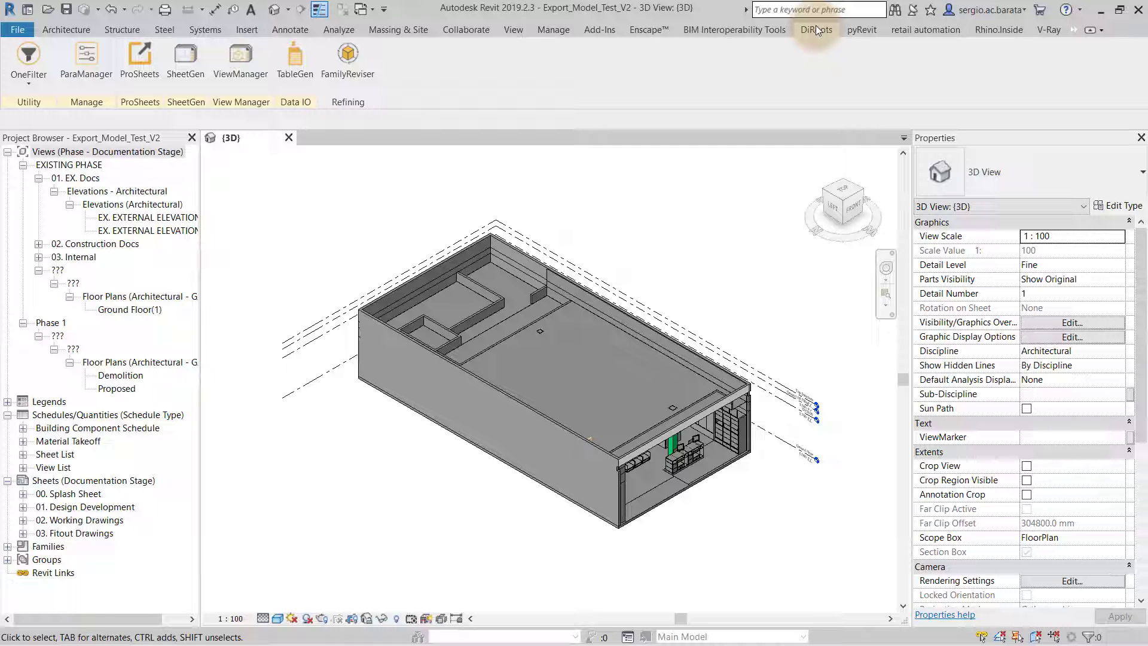
{"action": "left_click", "coordinate": [30, 64]}
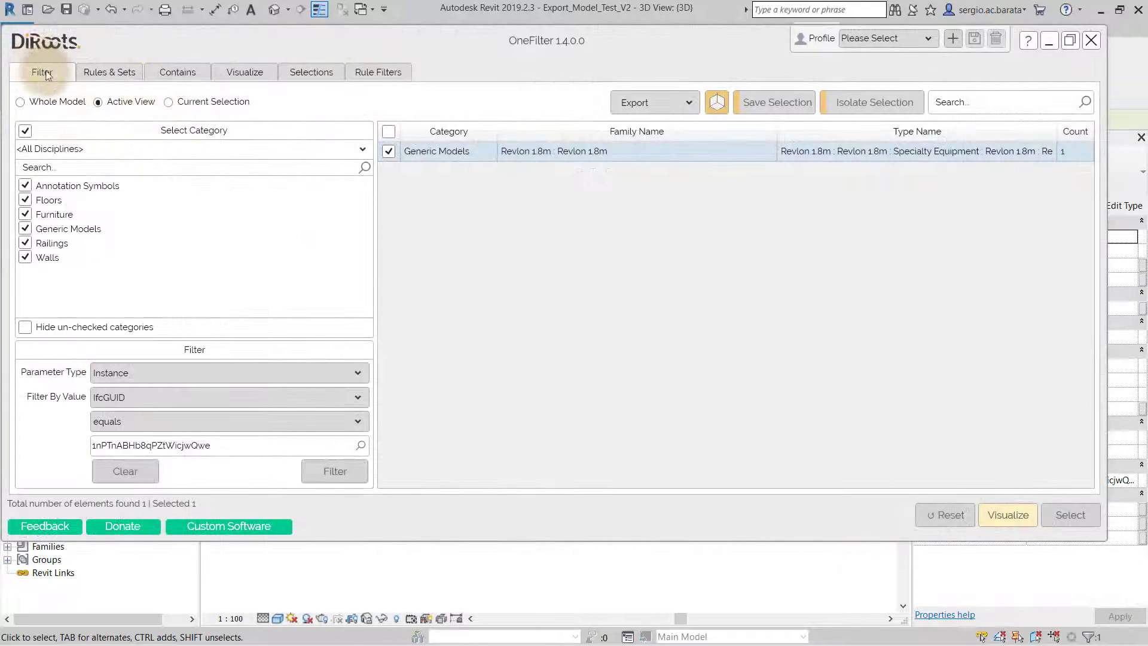
Step: Filter the whole model for elements whose IfcGUID equals the pasted GUID
{"action": "left_click", "coordinate": [65, 101]}
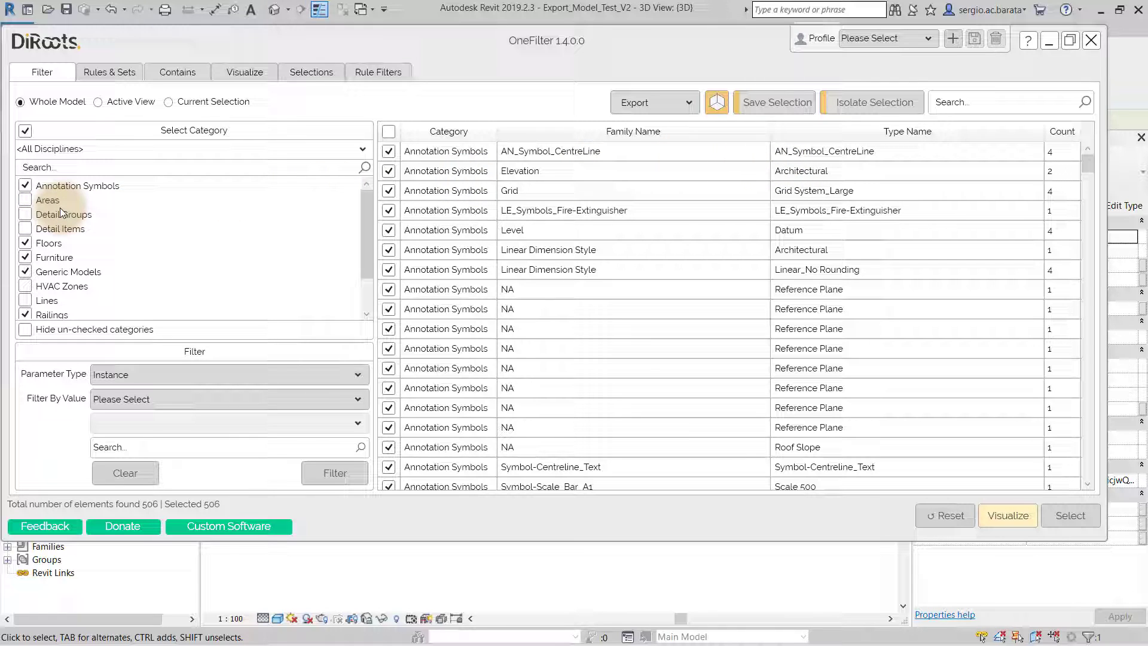
{"action": "scroll", "coordinate": [60, 207], "scroll_direction": "down", "scroll_amount": 2}
{"action": "scroll", "coordinate": [60, 207], "scroll_direction": "down", "scroll_amount": 1}
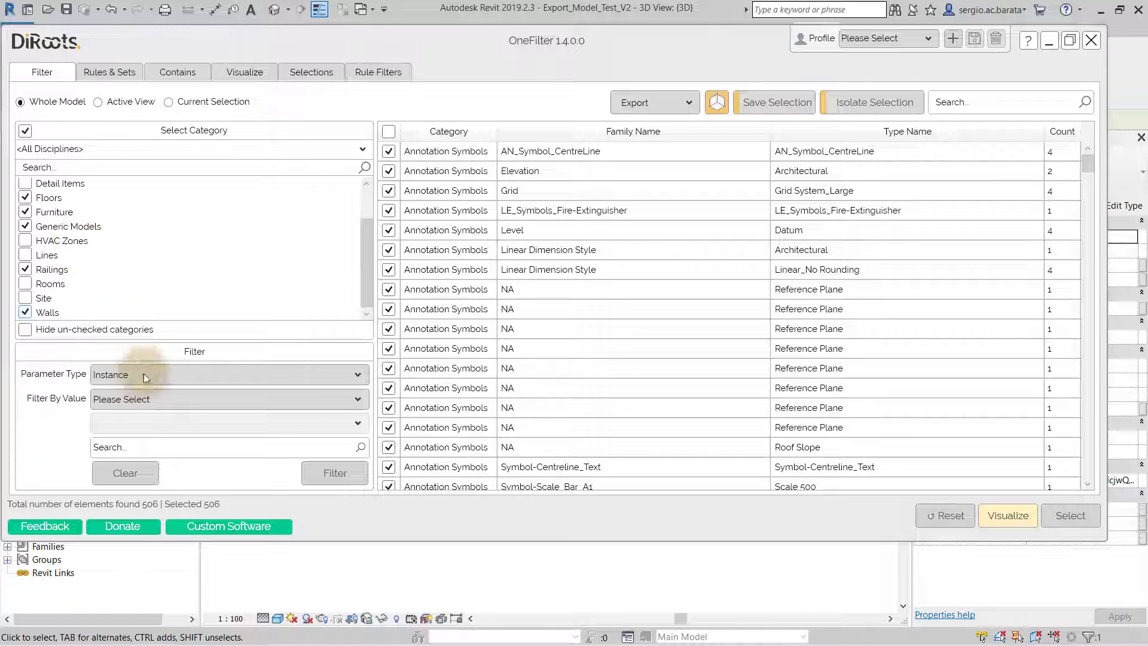
{"action": "left_click", "coordinate": [162, 399]}
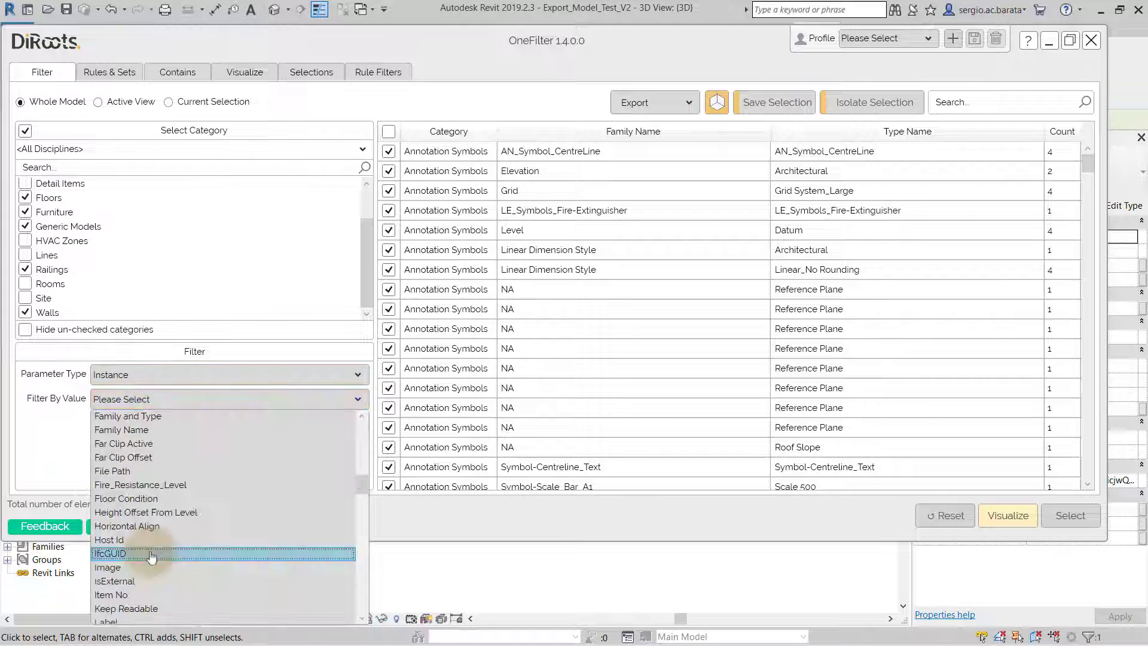
{"action": "left_click", "coordinate": [151, 559]}
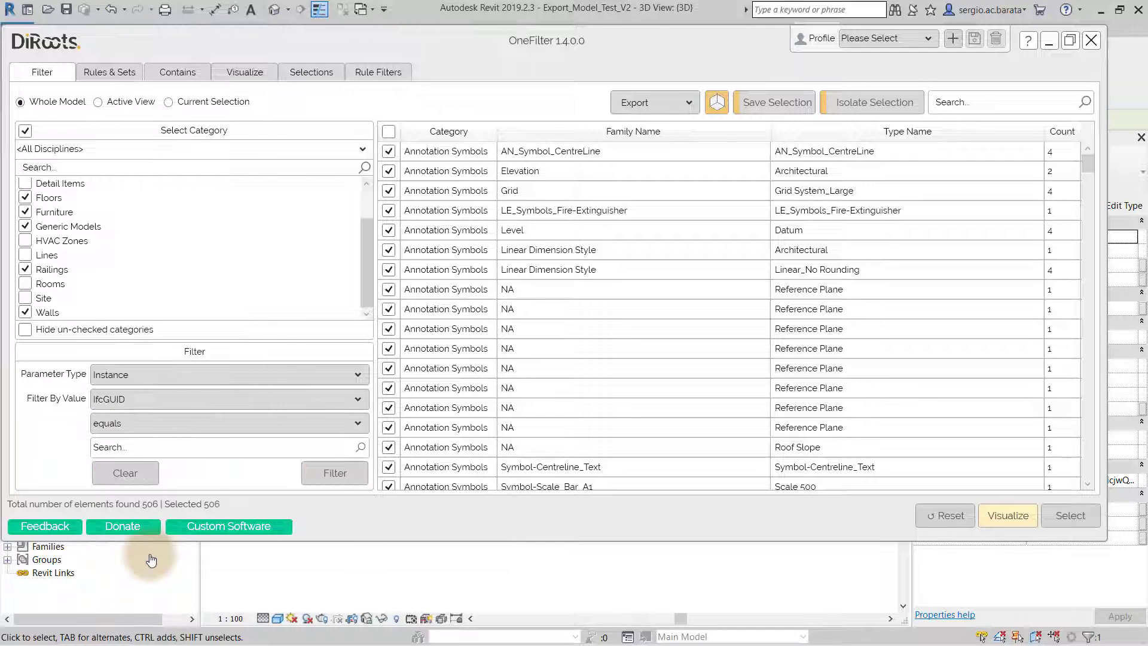
{"action": "right_click", "coordinate": [149, 446]}
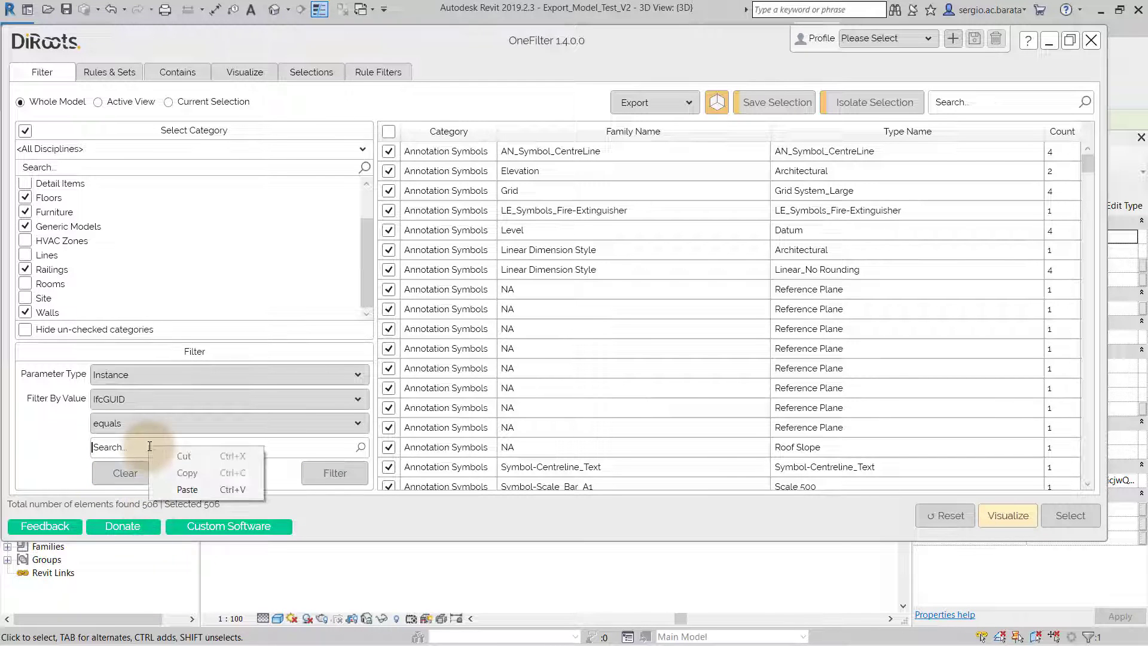
{"action": "left_click", "coordinate": [188, 489]}
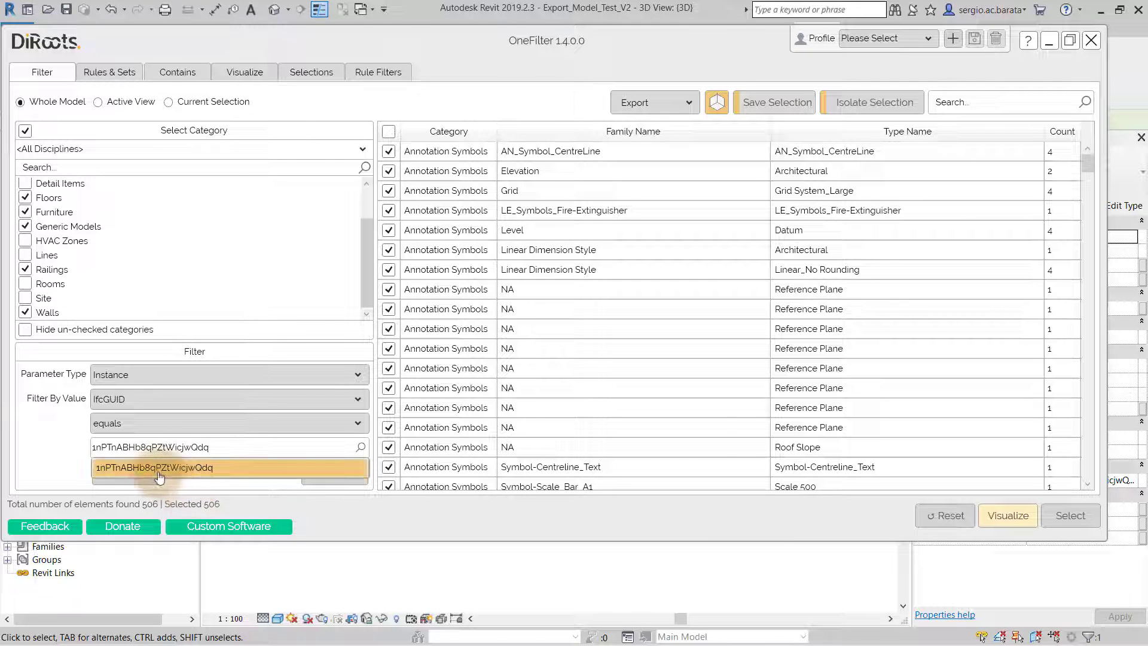
{"action": "left_click", "coordinate": [154, 468]}
{"action": "left_click", "coordinate": [314, 475]}
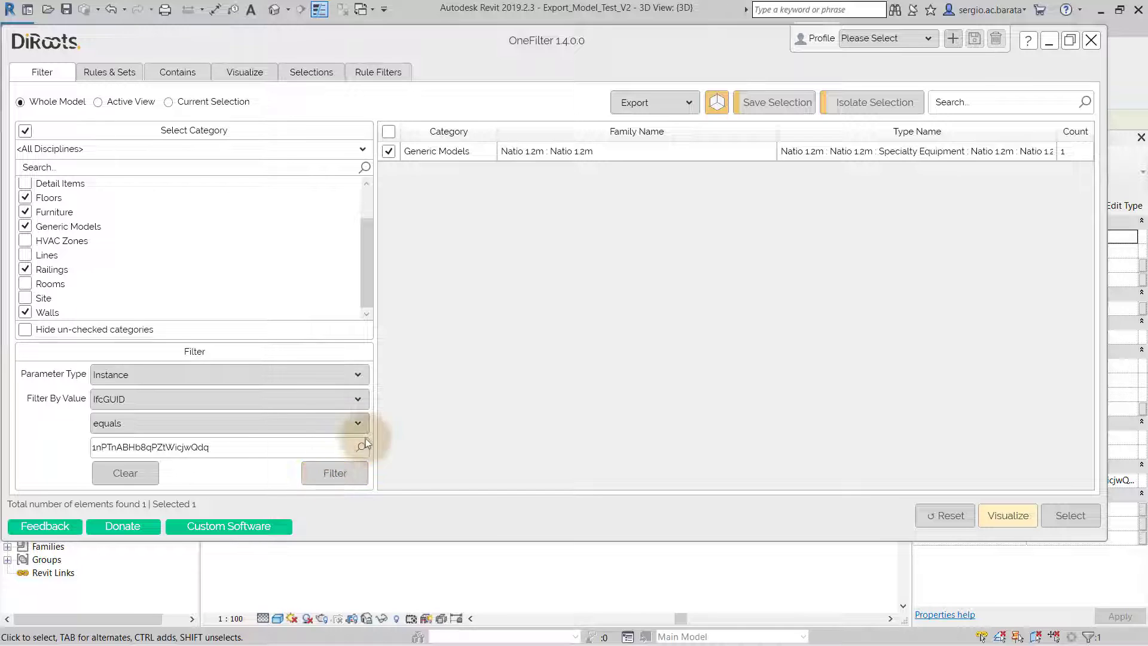
Step: Select and isolate the single Natio 1.2m Generic Models result, then close OneFilter
{"action": "left_click", "coordinate": [655, 154]}
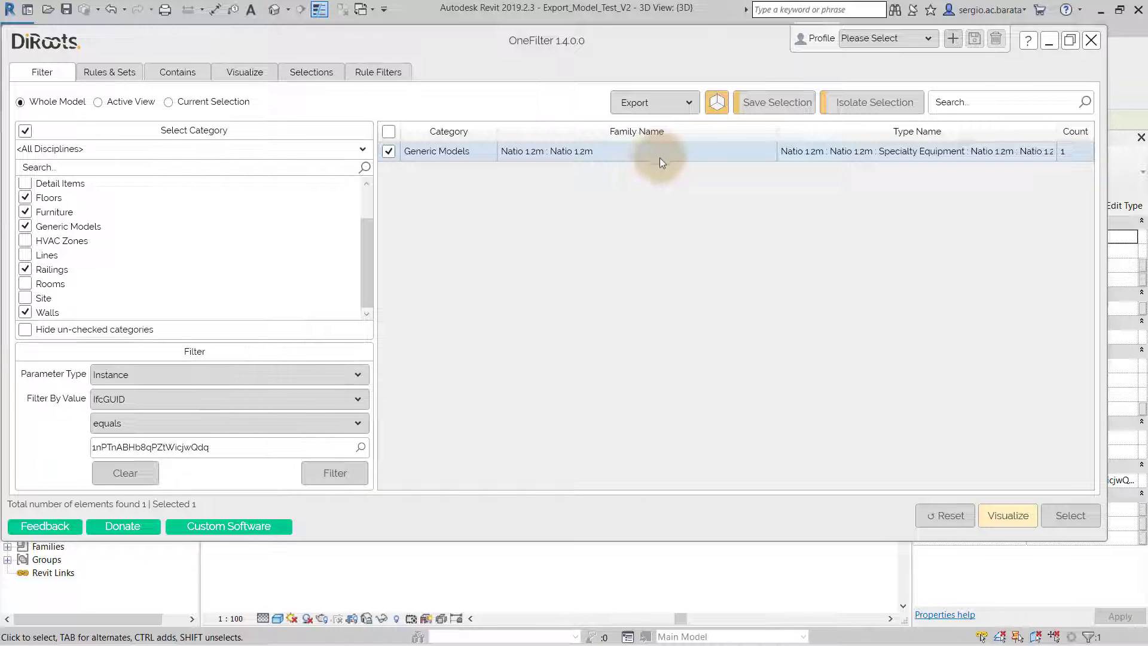
{"action": "left_click", "coordinate": [1070, 517]}
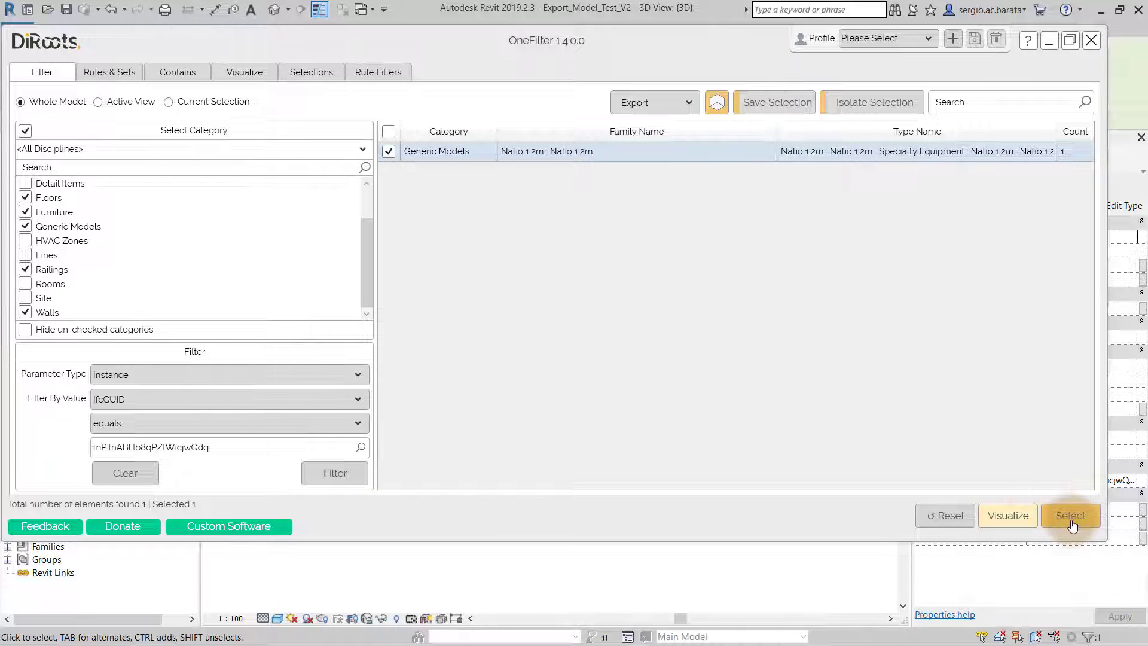
{"action": "left_click", "coordinate": [875, 103]}
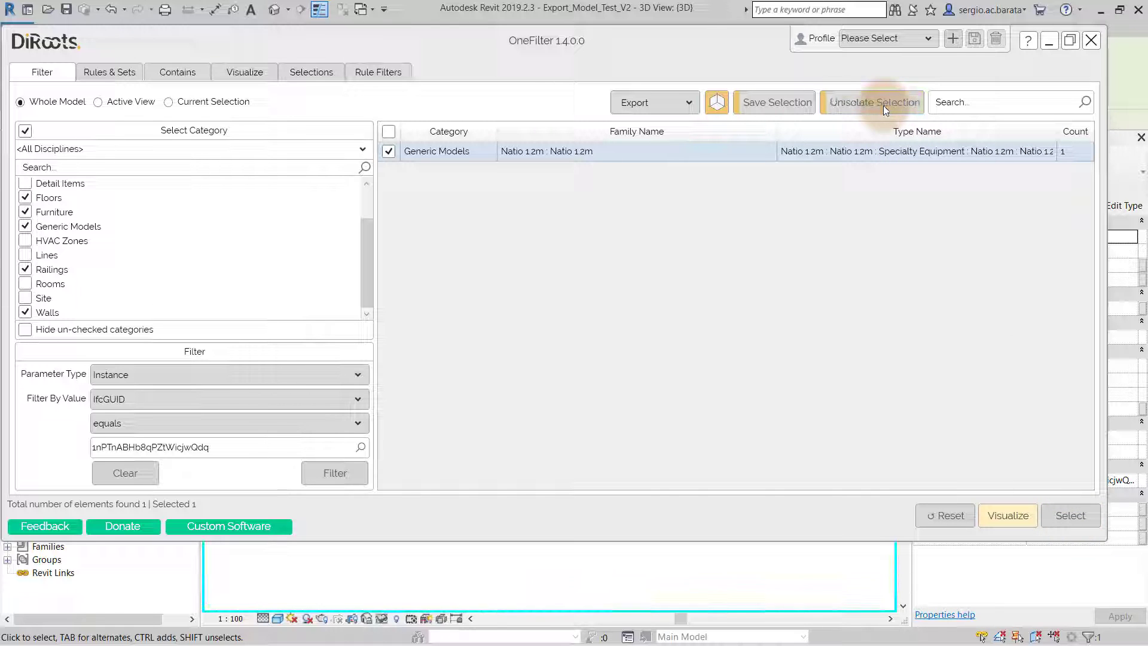
{"action": "left_click", "coordinate": [1048, 40]}
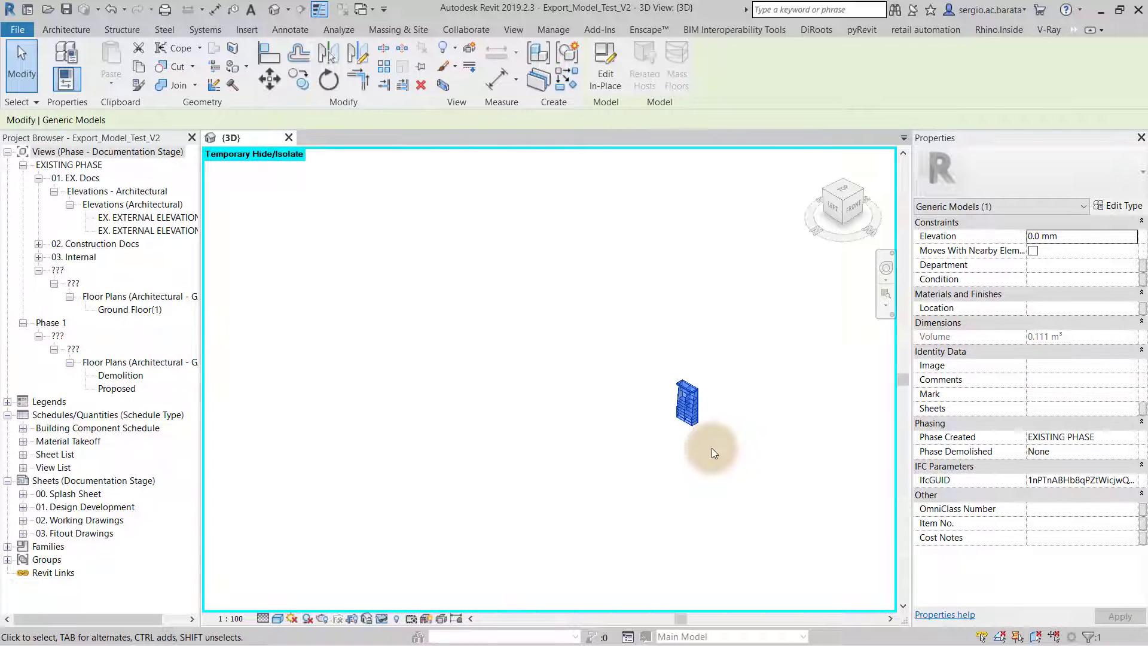
{"action": "left_click", "coordinate": [816, 30]}
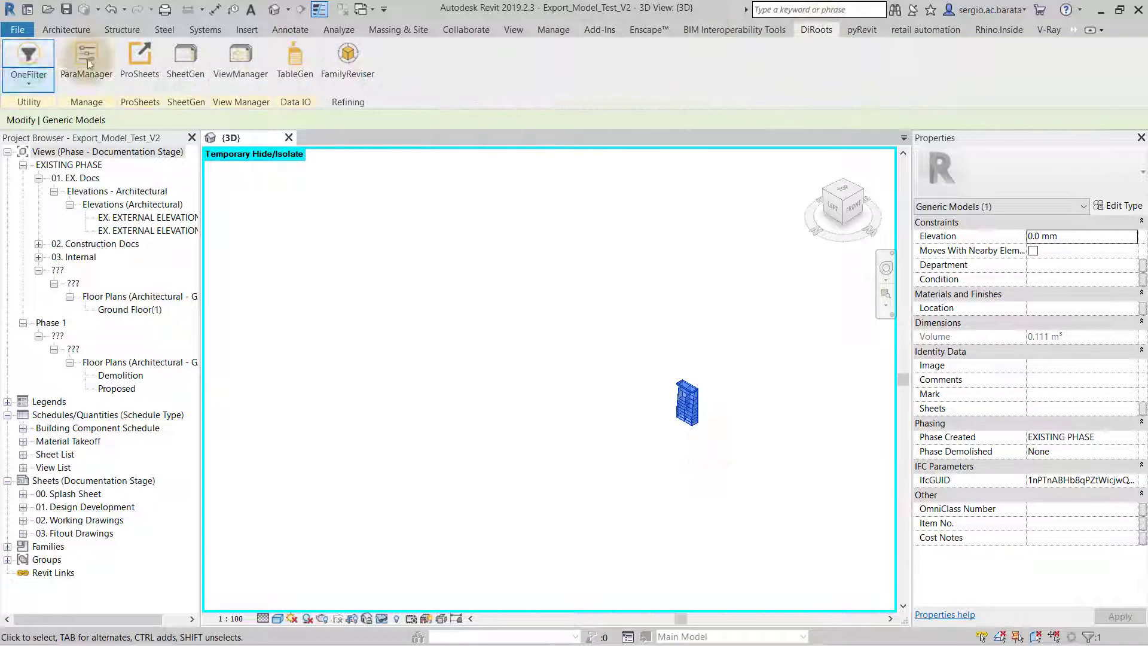
Step: In OneFilter's Visualize mode, colour the walls by IfcGUID instead of furniture, then restore the full 3D view
{"action": "left_click", "coordinate": [28, 58]}
{"action": "left_click", "coordinate": [248, 74]}
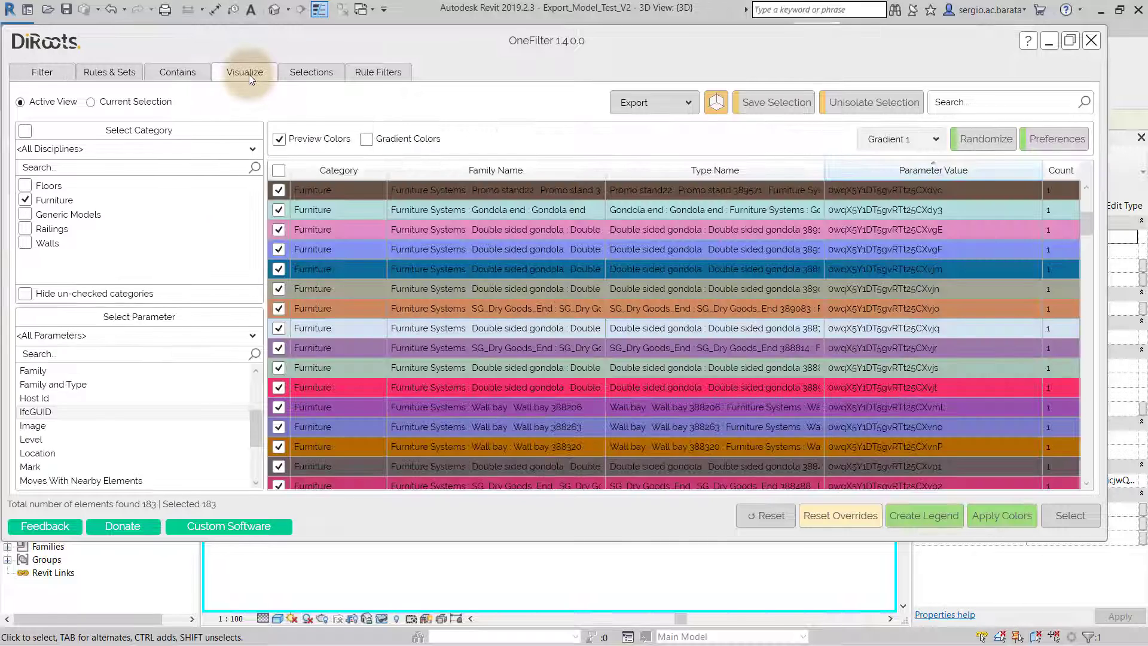
{"action": "left_click", "coordinate": [57, 416]}
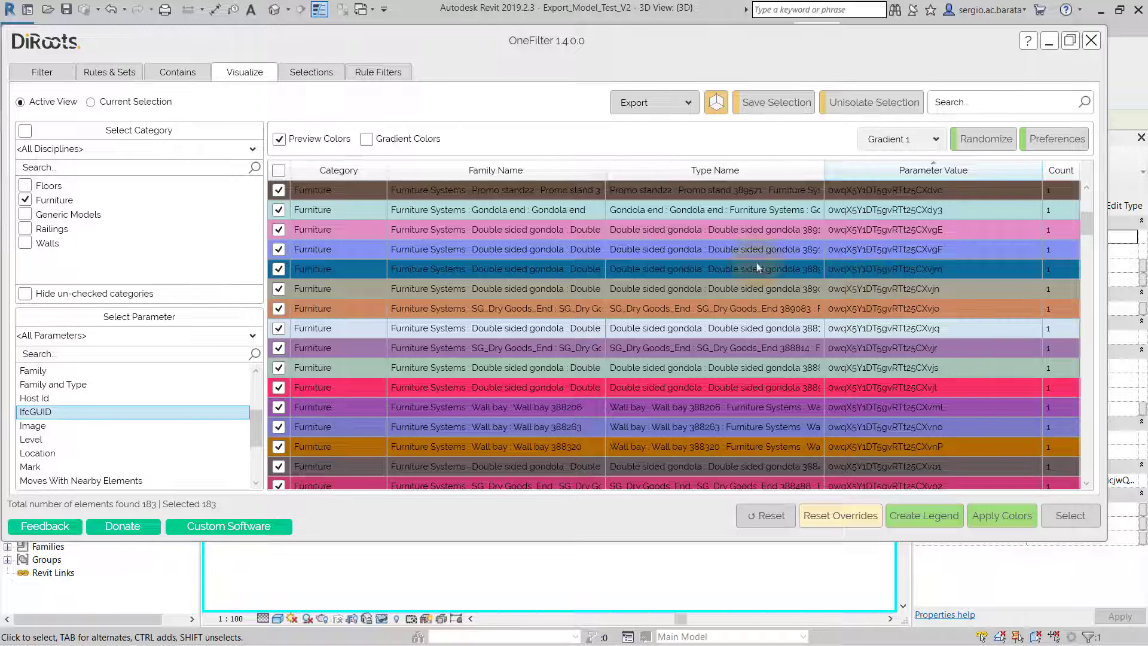
{"action": "left_click", "coordinate": [280, 167]}
{"action": "left_click", "coordinate": [25, 200]}
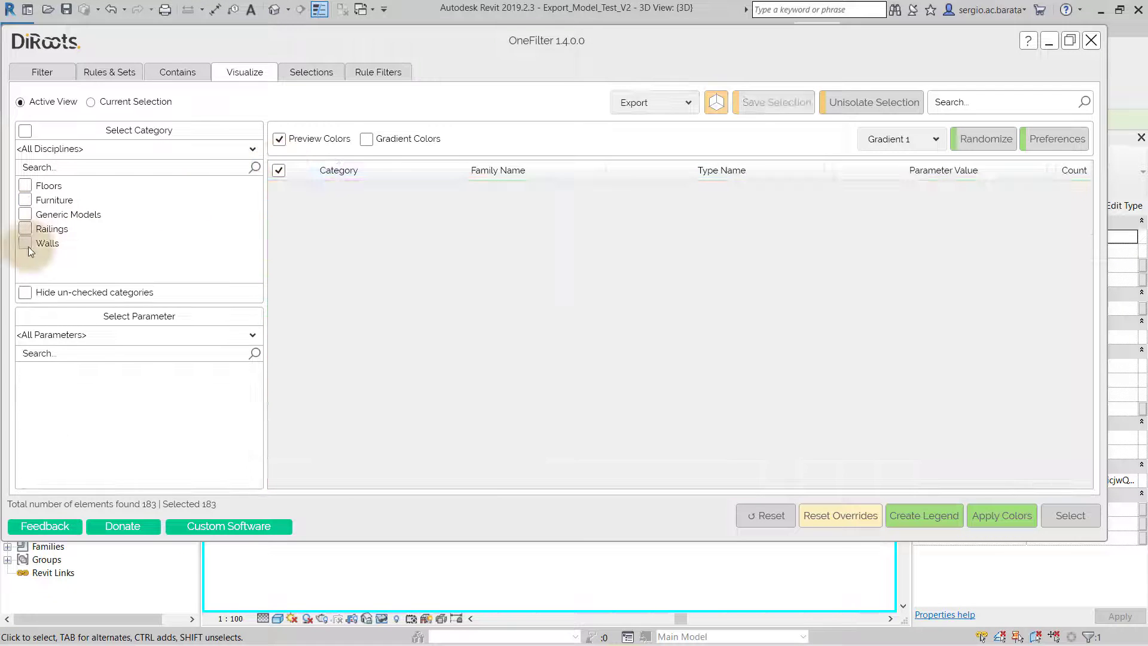
{"action": "left_click", "coordinate": [26, 243]}
{"action": "scroll", "coordinate": [42, 421], "scroll_direction": "down", "scroll_amount": 2}
{"action": "scroll", "coordinate": [42, 421], "scroll_direction": "down", "scroll_amount": 1}
{"action": "left_click", "coordinate": [37, 453]}
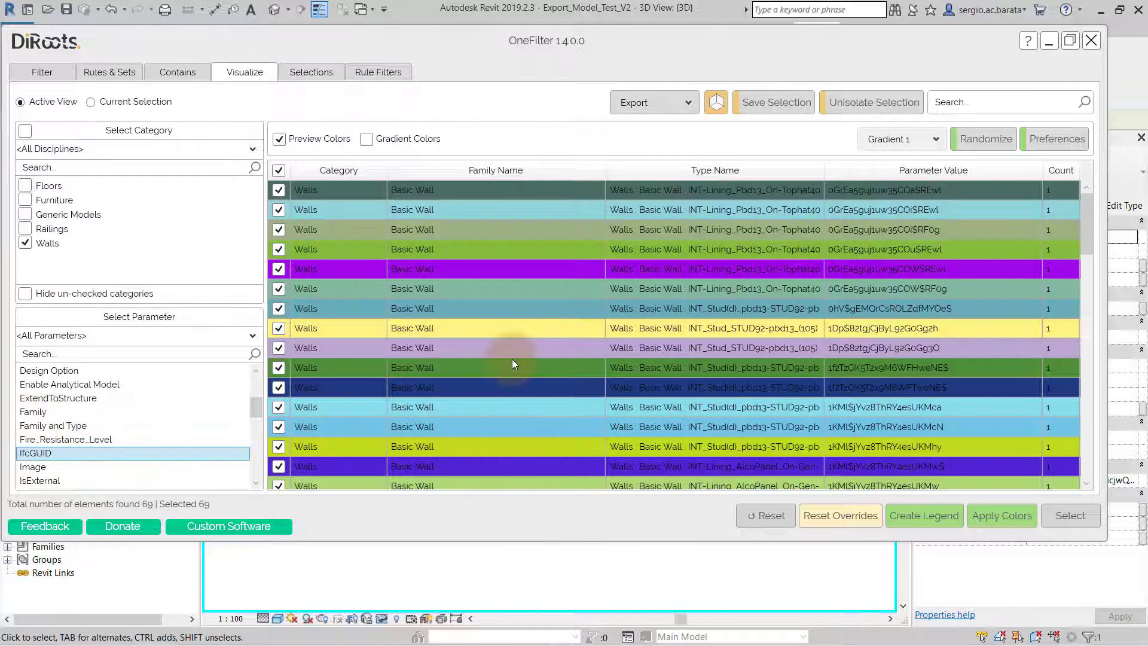
{"action": "left_click", "coordinate": [992, 523]}
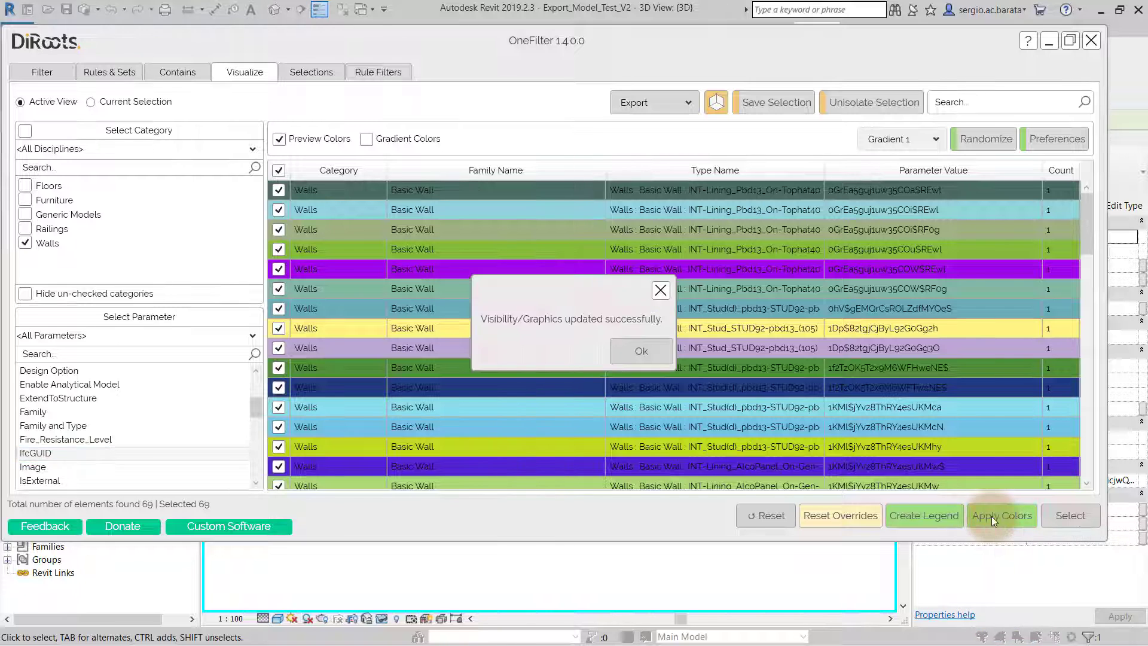
{"action": "left_click", "coordinate": [660, 354]}
{"action": "left_click", "coordinate": [1048, 41]}
{"action": "left_click", "coordinate": [686, 450]}
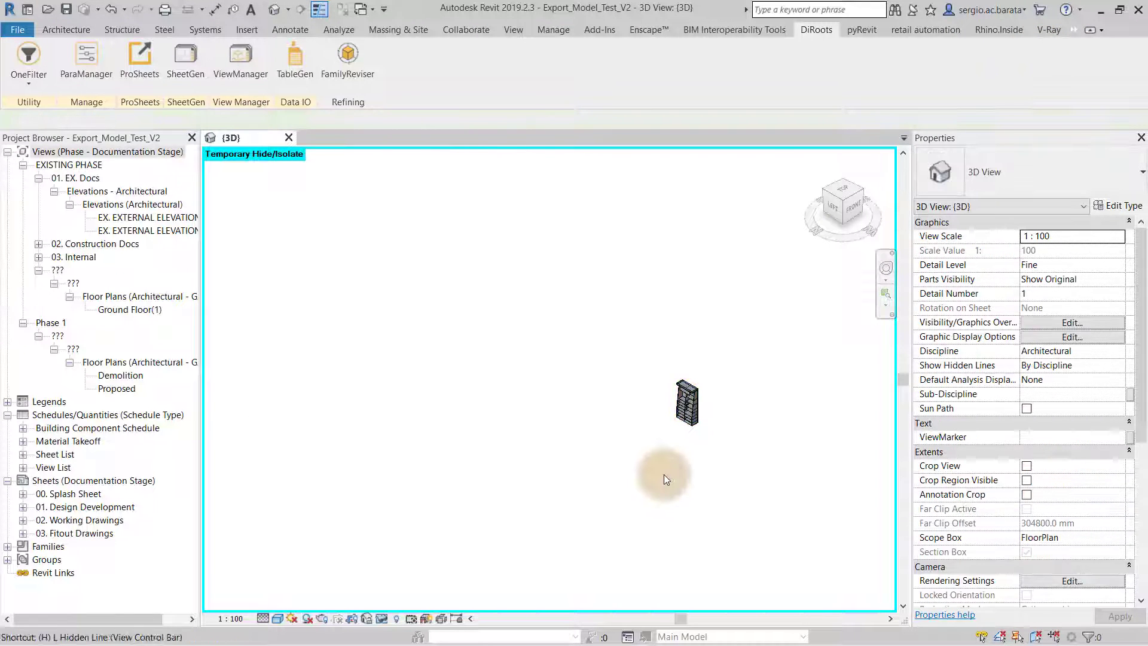
{"action": "scroll", "coordinate": [664, 474], "scroll_direction": "up", "scroll_amount": 5}
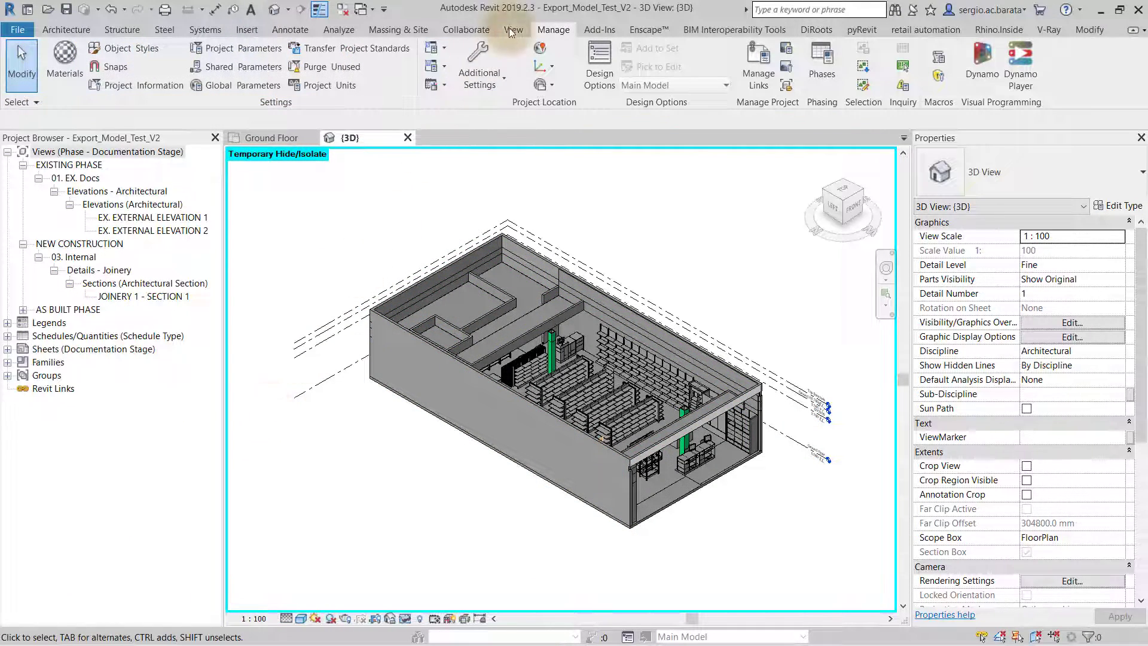
Step: Create an Architectural - GA Plan floor plan for the Ground Floor level
{"action": "left_click", "coordinate": [509, 28]}
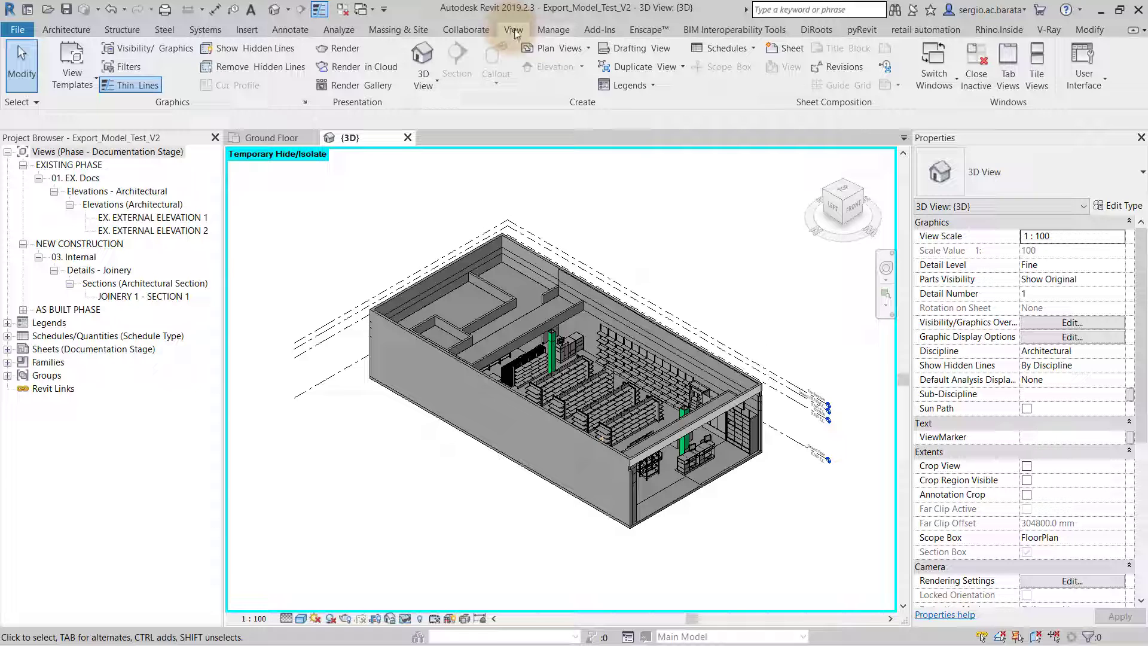
{"action": "left_click", "coordinate": [556, 48]}
{"action": "left_click", "coordinate": [579, 71]}
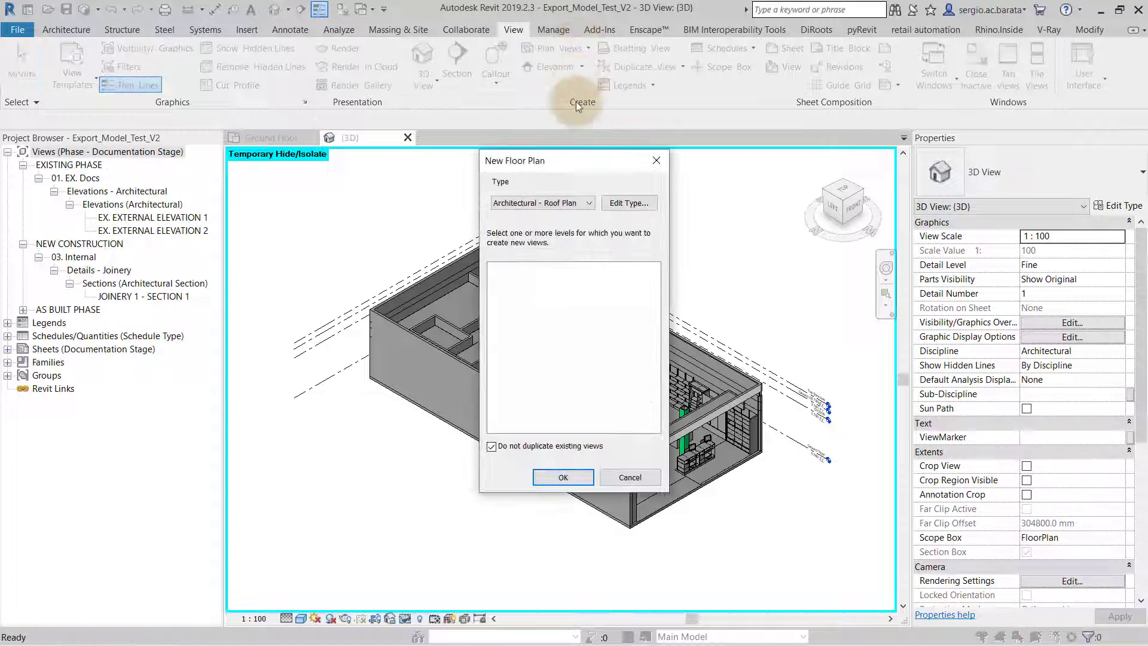
{"action": "left_click", "coordinate": [567, 203]}
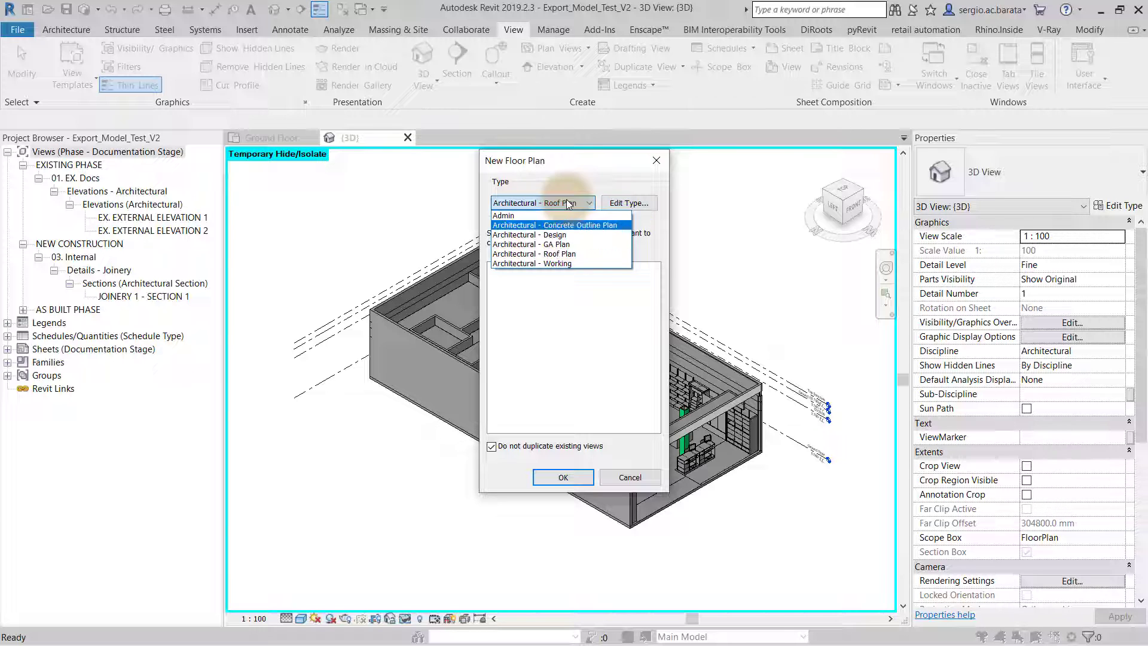
{"action": "left_click", "coordinate": [565, 244]}
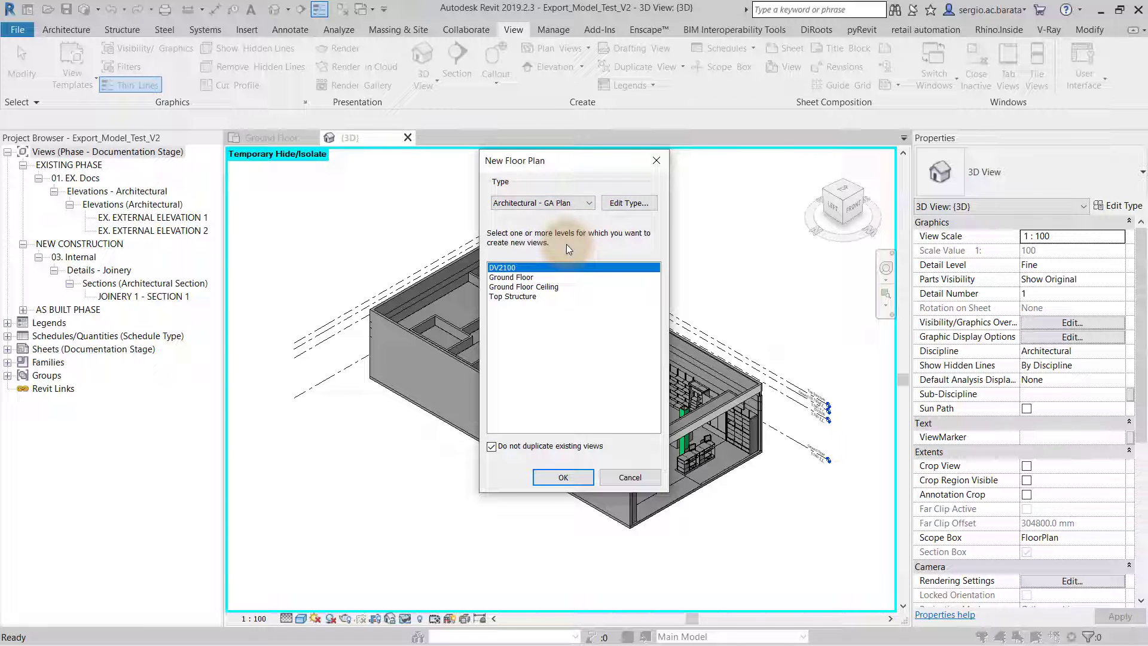
{"action": "left_click", "coordinate": [513, 277]}
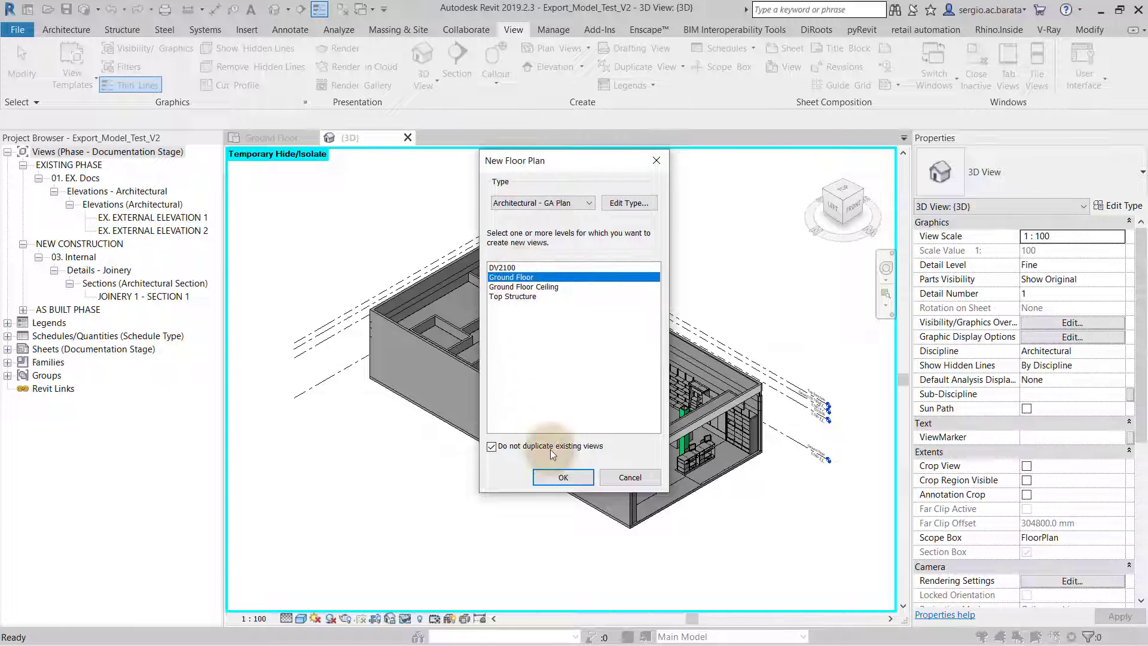
{"action": "left_click", "coordinate": [556, 478]}
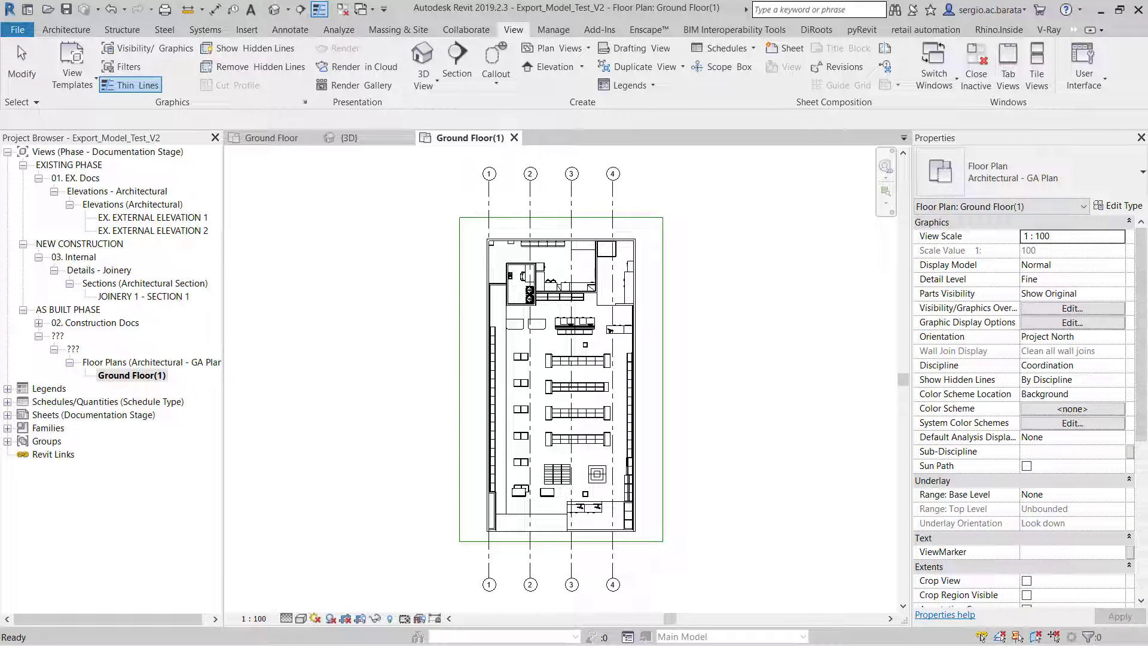
Step: Select the left exterior wall to inspect its properties, then deselect it
{"action": "left_click", "coordinate": [361, 357]}
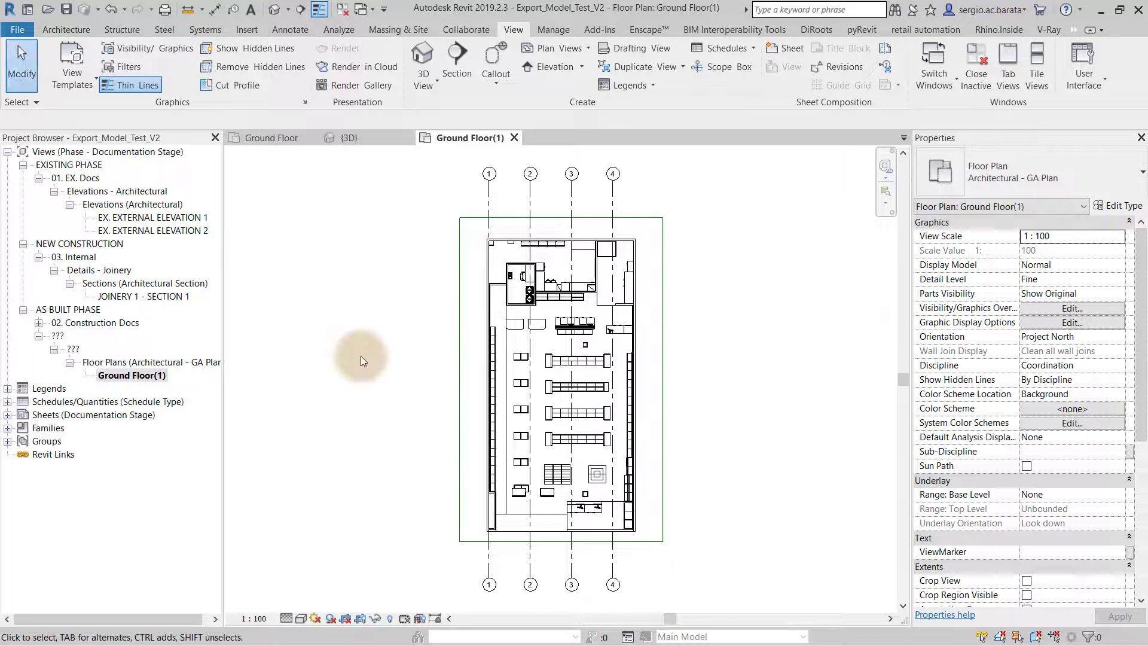
{"action": "left_click", "coordinate": [483, 265]}
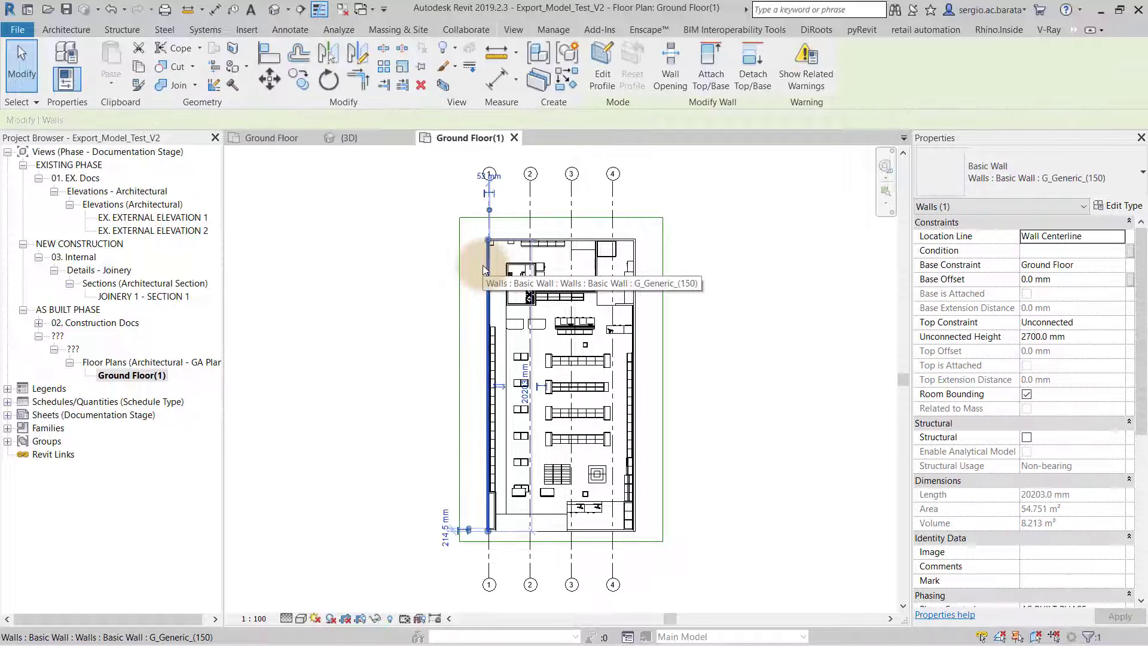
{"action": "key", "text": "Escape"}
{"action": "scroll", "coordinate": [1042, 401], "scroll_direction": "down", "scroll_amount": 3}
{"action": "scroll", "coordinate": [1043, 401], "scroll_direction": "down", "scroll_amount": 4}
{"action": "scroll", "coordinate": [1043, 401], "scroll_direction": "down", "scroll_amount": 1}
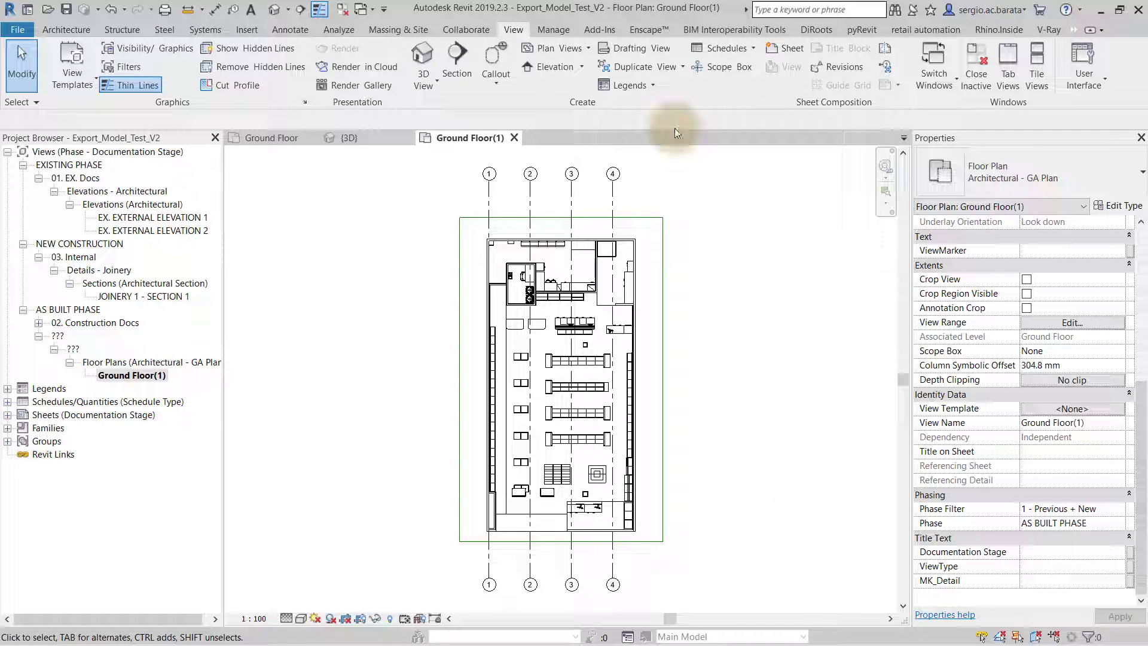
Step: Combine AS BUILT PHASE with the previous phase in Phasing settings
{"action": "left_click", "coordinate": [565, 31]}
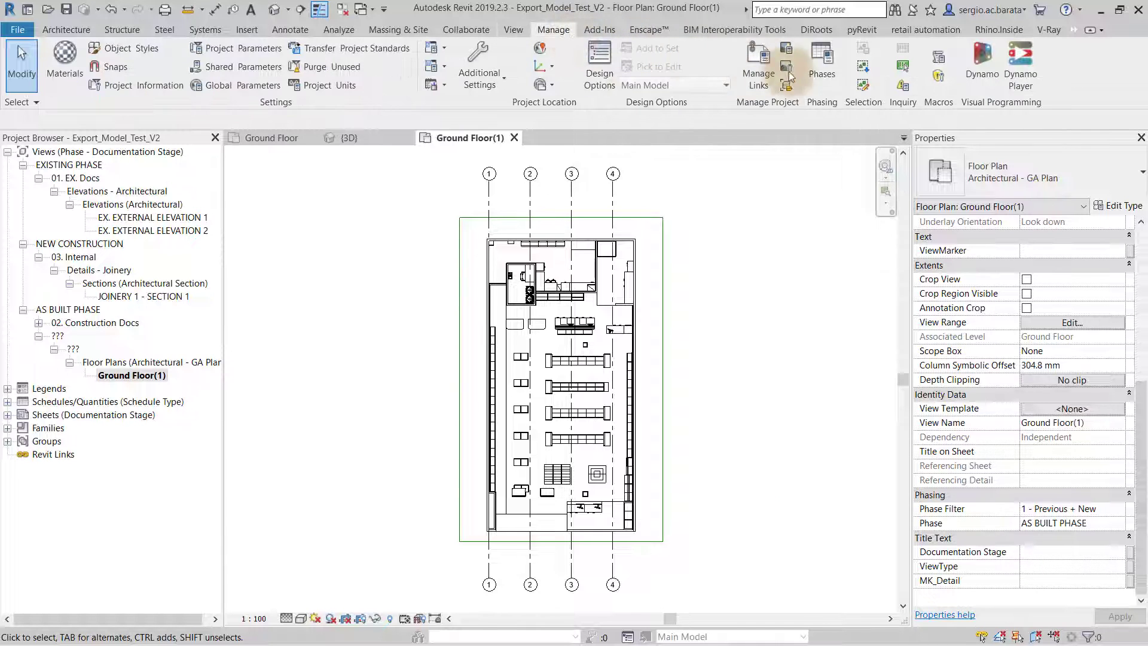
{"action": "left_click", "coordinate": [819, 81]}
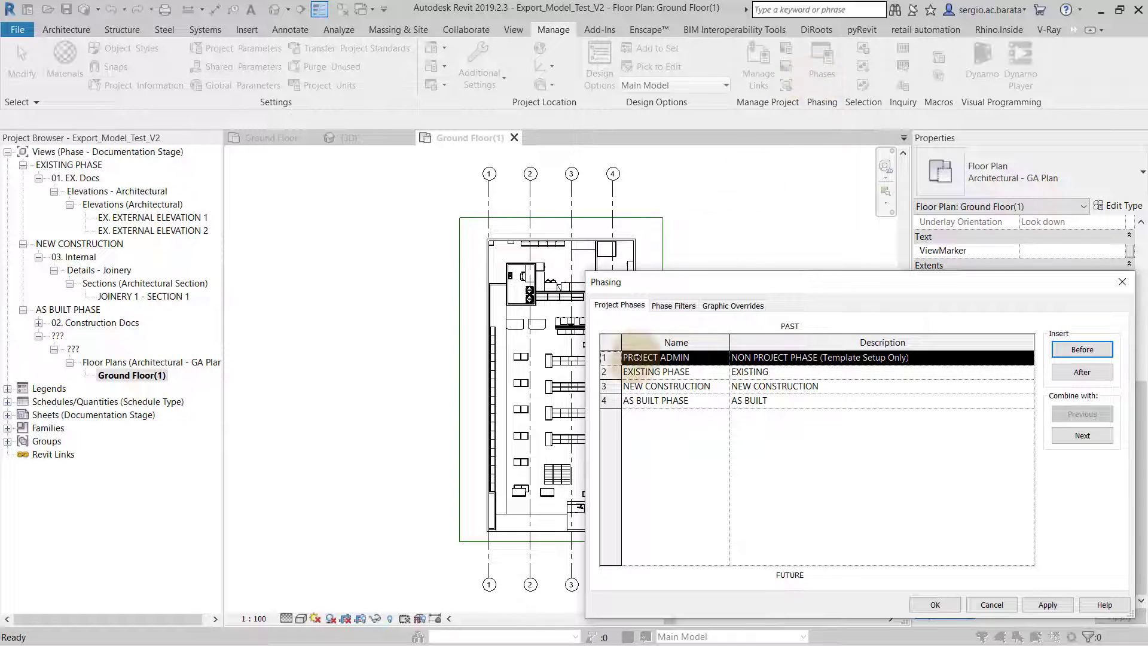
{"action": "left_click", "coordinate": [605, 401]}
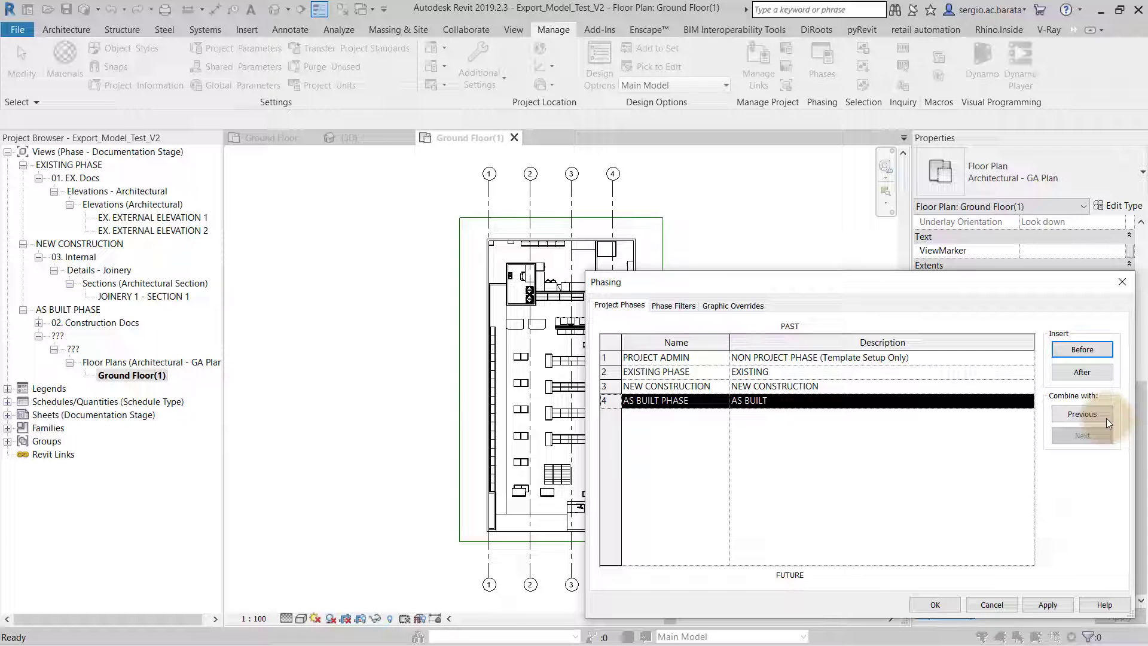
{"action": "left_click", "coordinate": [1106, 417]}
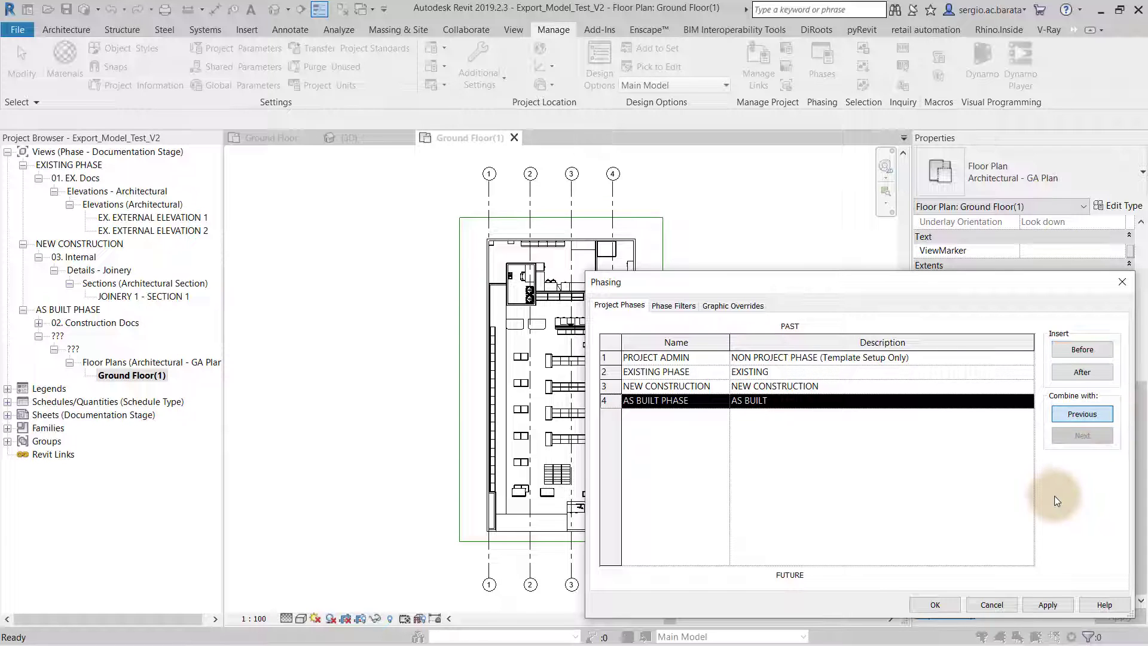
{"action": "left_click", "coordinate": [1047, 605]}
{"action": "left_click", "coordinate": [946, 605]}
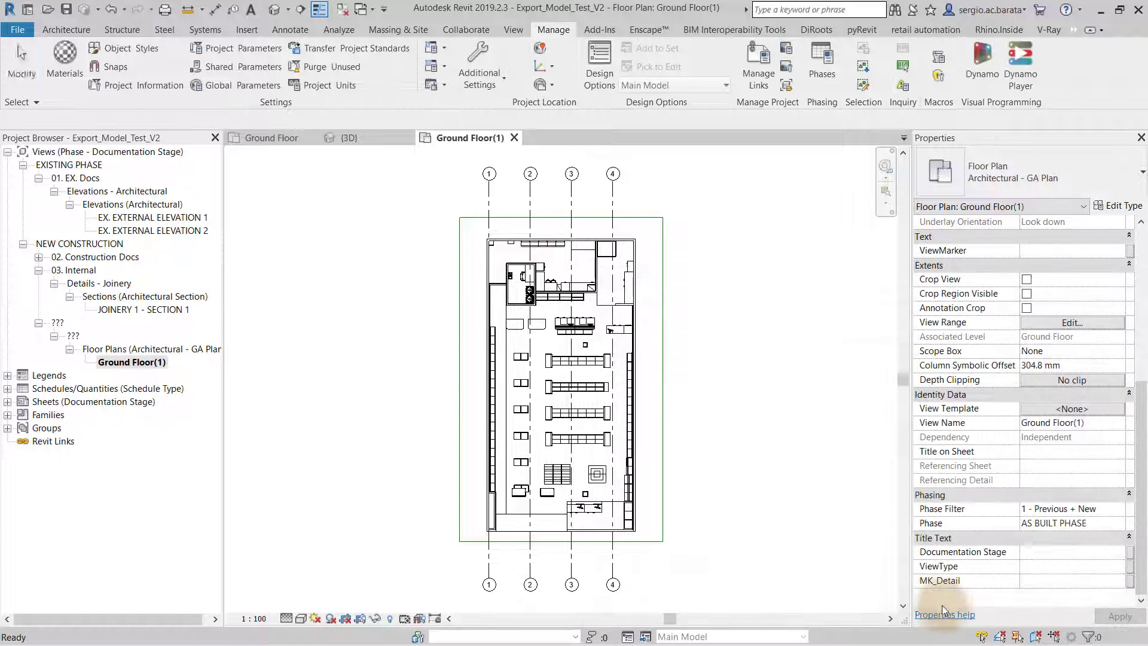
Step: Review the left exterior wall's demolition phase, then return to Phasing settings
{"action": "left_click", "coordinate": [483, 516]}
{"action": "left_click", "coordinate": [1109, 337]}
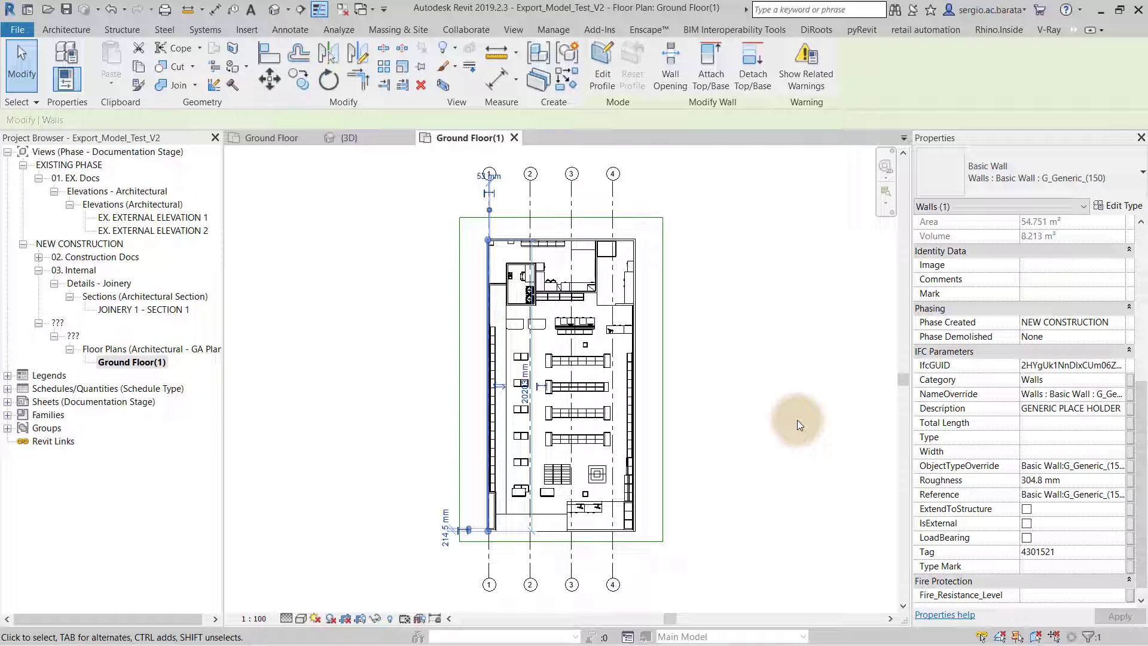
{"action": "key", "text": "Escape"}
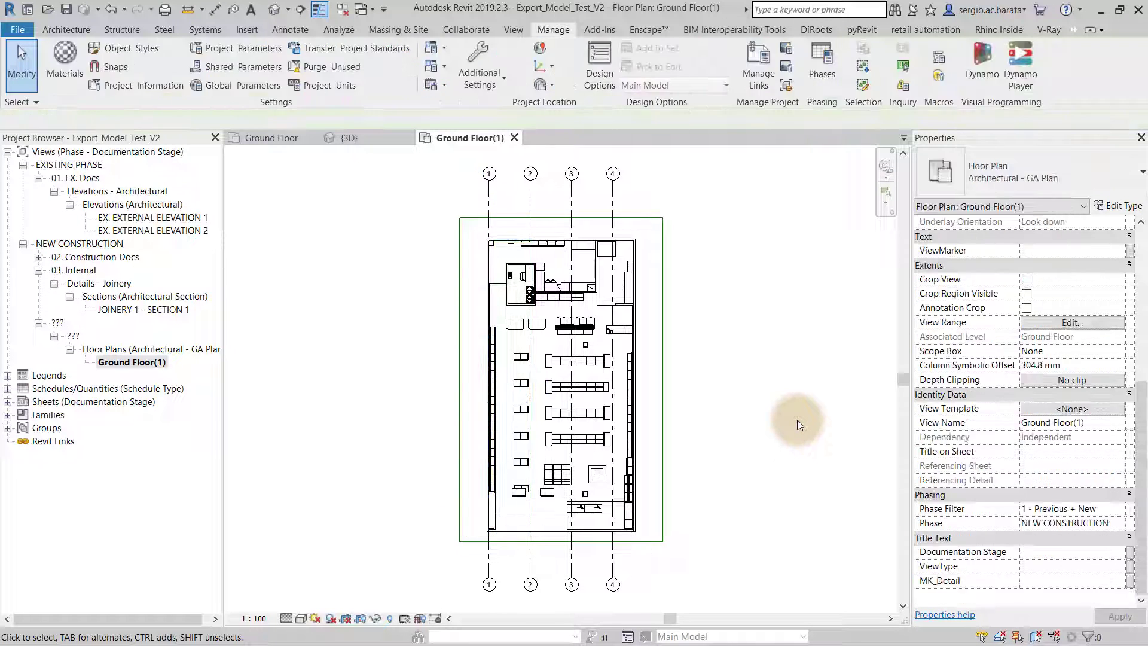
{"action": "left_click", "coordinate": [825, 85]}
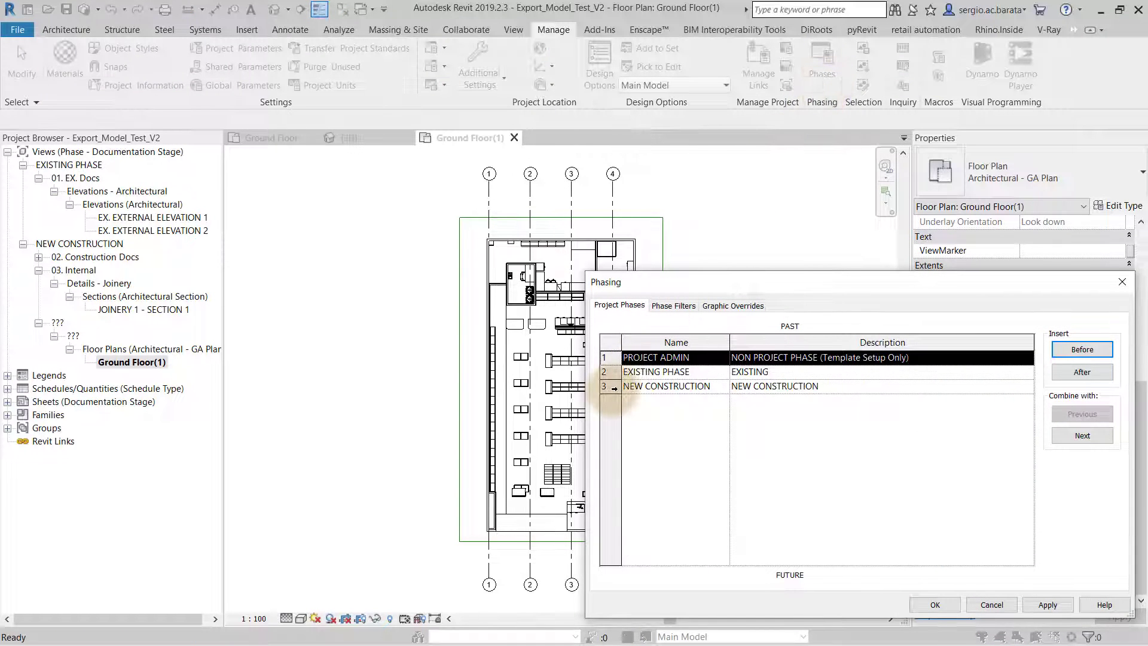
Step: Merge NEW CONSTRUCTION into EXISTING PHASE, add 'Phase 1' (Future), and check a wall's phase
{"action": "left_click", "coordinate": [631, 389]}
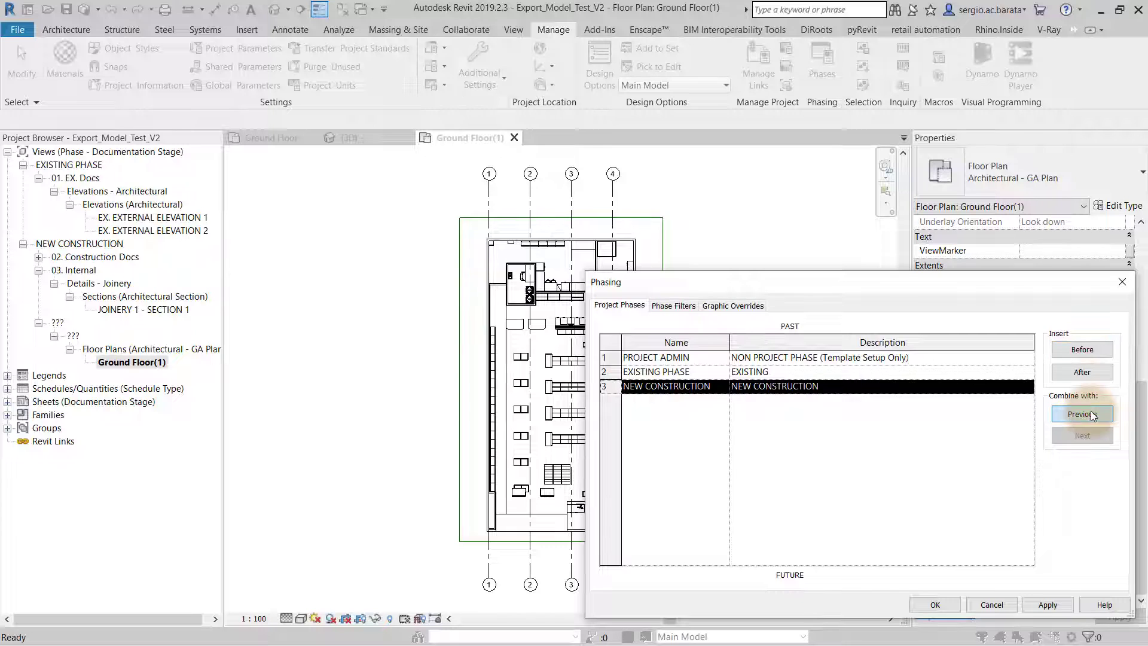
{"action": "left_click", "coordinate": [1092, 416]}
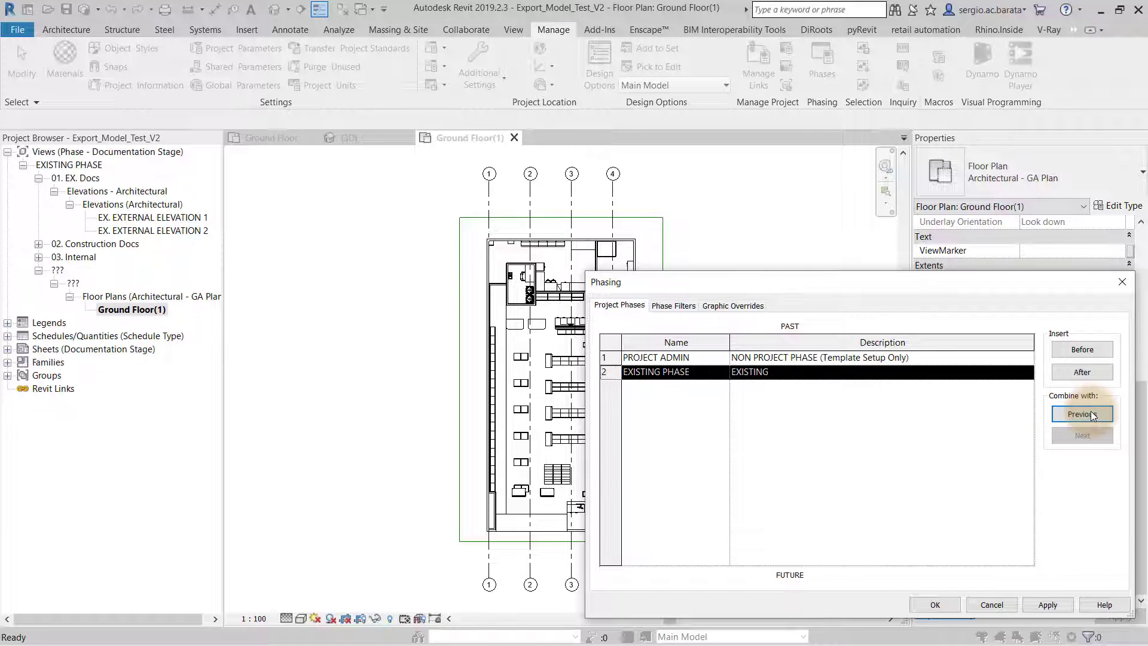
{"action": "left_click", "coordinate": [1081, 372]}
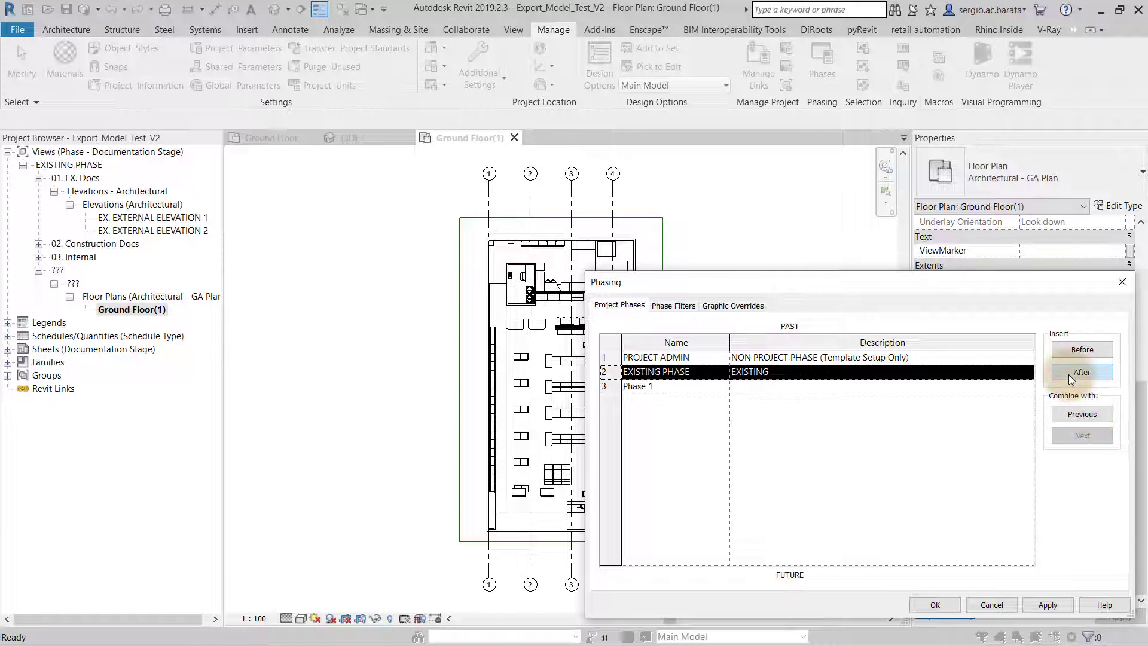
{"action": "left_click", "coordinate": [680, 389]}
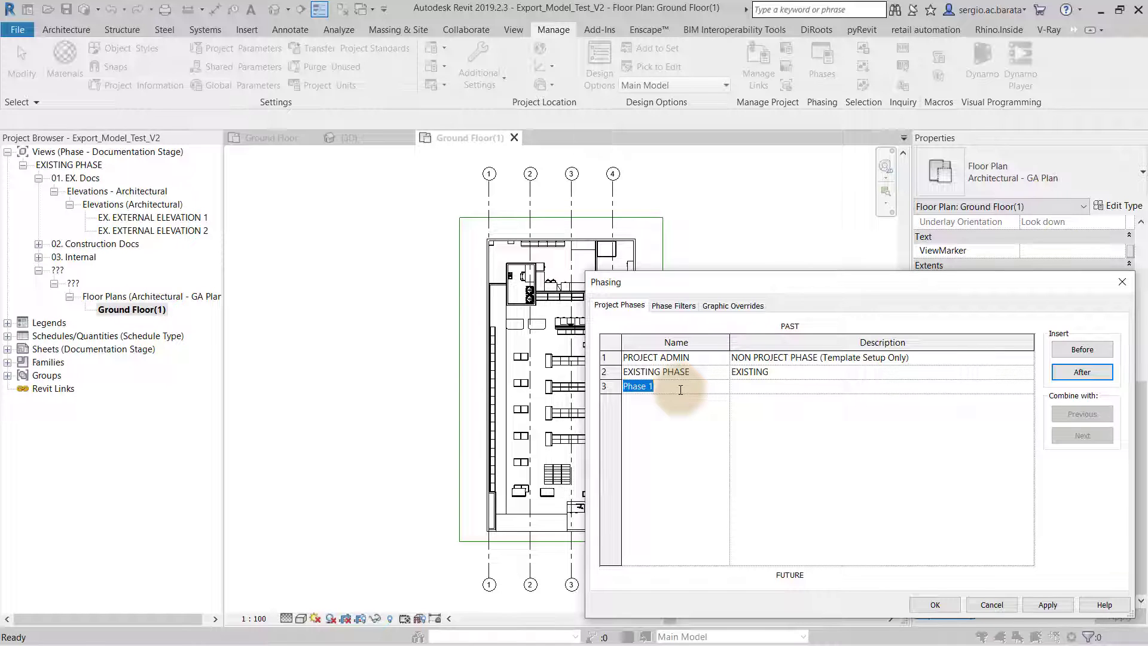
{"action": "left_click", "coordinate": [735, 386]}
{"action": "type", "text": "Future"}
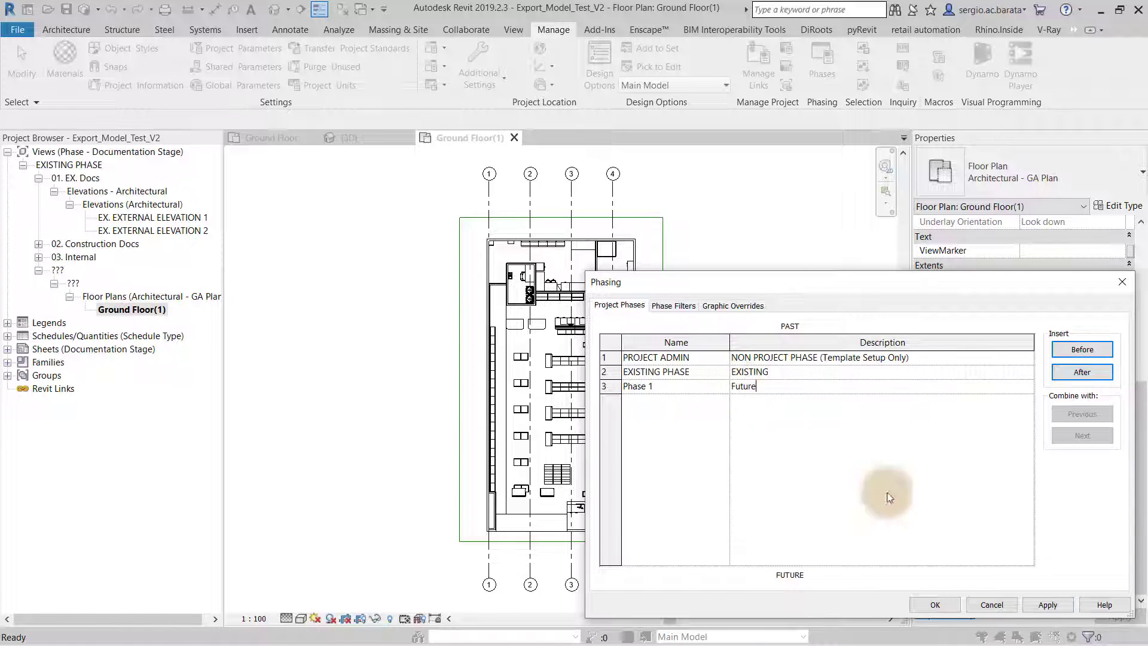
{"action": "left_click", "coordinate": [937, 603]}
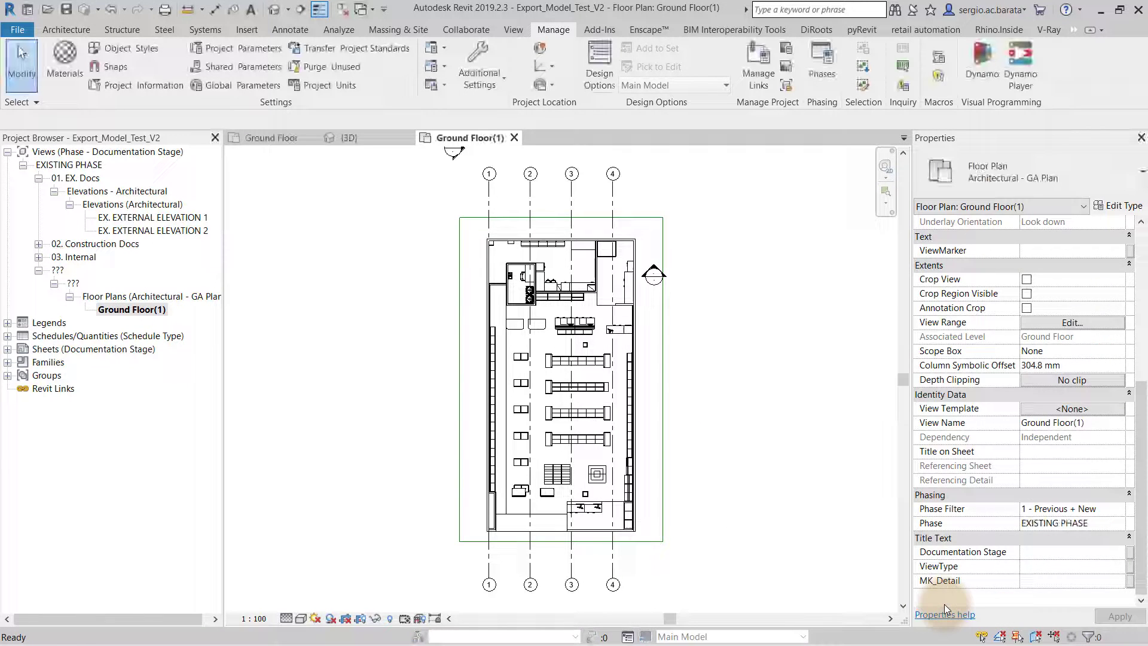
{"action": "left_click", "coordinate": [488, 524]}
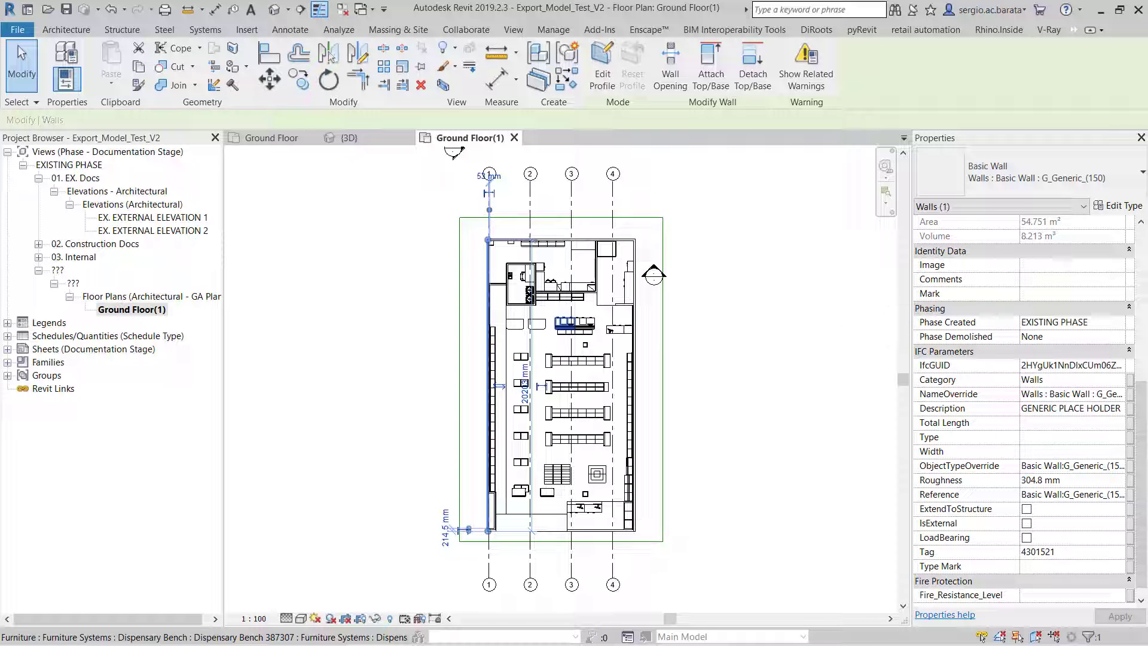
Step: Duplicate Ground Floor(1) as a Phase 1 view named Proposed
{"action": "left_click", "coordinate": [394, 312]}
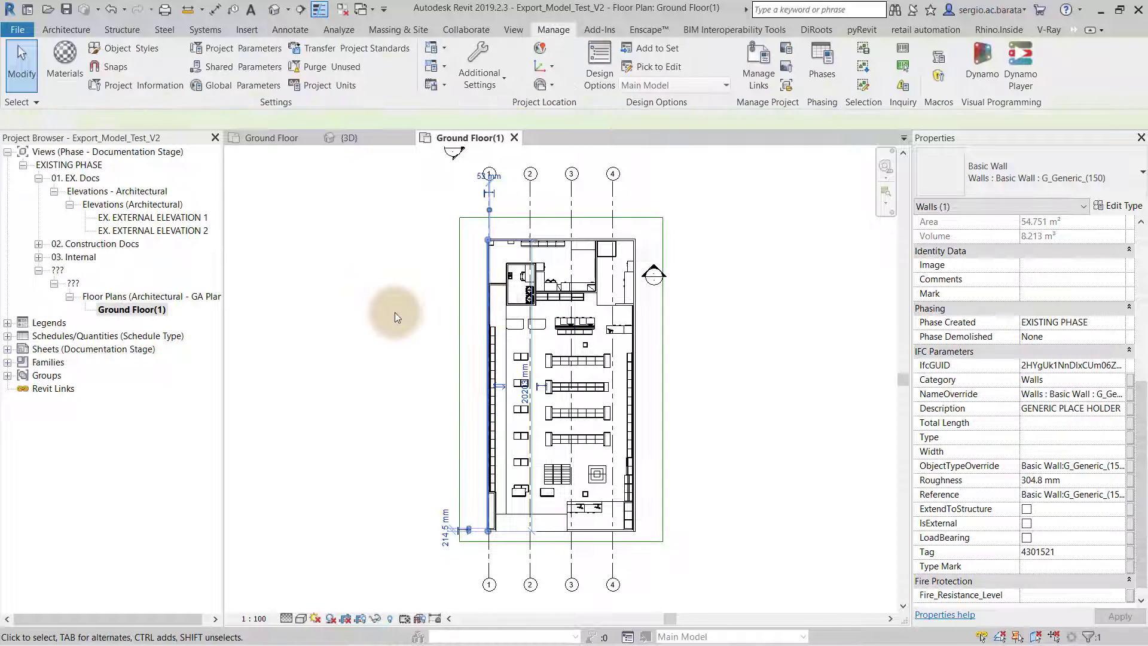
{"action": "right_click", "coordinate": [129, 311]}
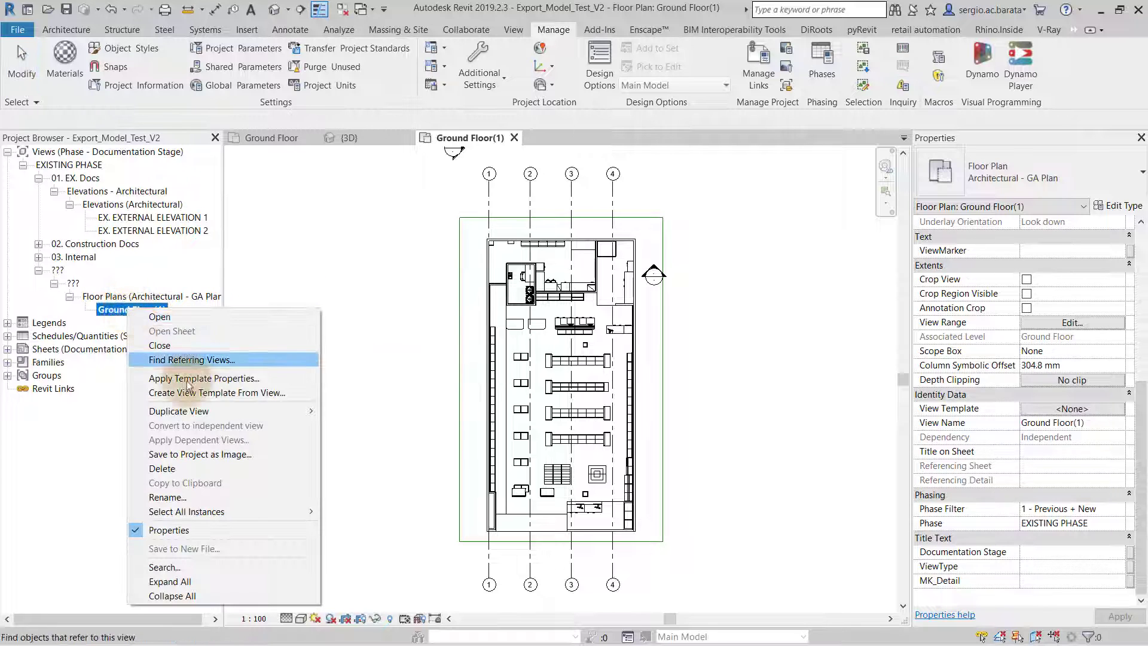
{"action": "left_click", "coordinate": [343, 411]}
{"action": "left_click", "coordinate": [1072, 523]}
{"action": "left_click", "coordinate": [1058, 551]}
{"action": "right_click", "coordinate": [184, 381]}
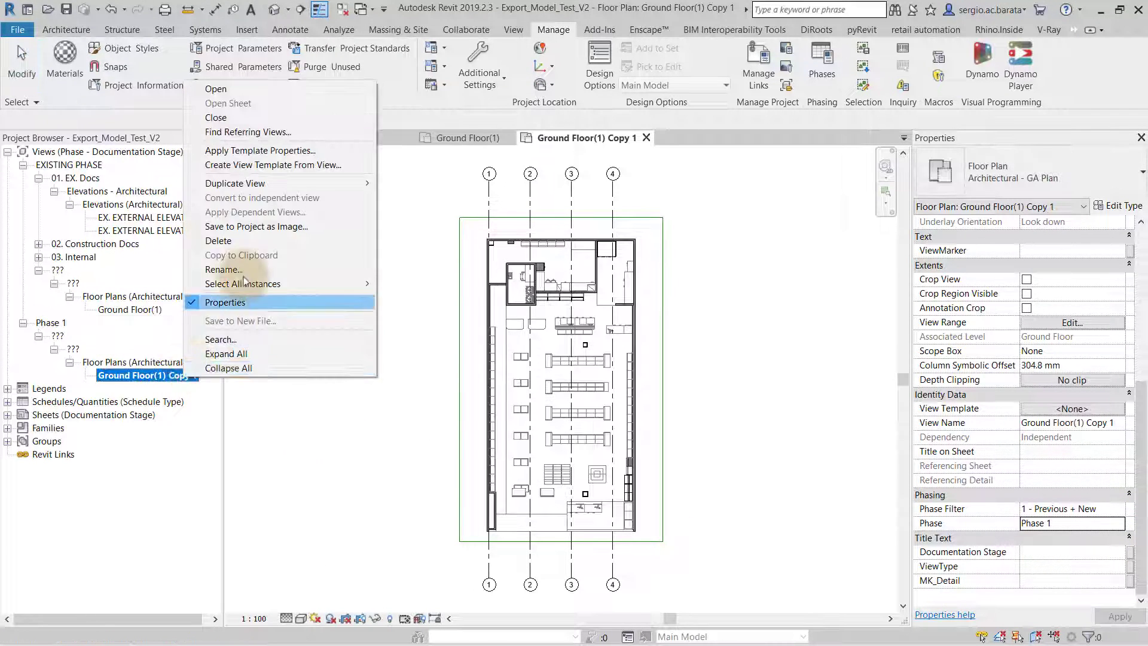
{"action": "left_click", "coordinate": [246, 272]}
{"action": "type", "text": "Proposed"}
{"action": "key", "text": "Return"}
Step: Demolish the lower-left door enclosure wall and zoom into that corner
{"action": "left_click", "coordinate": [1072, 32]}
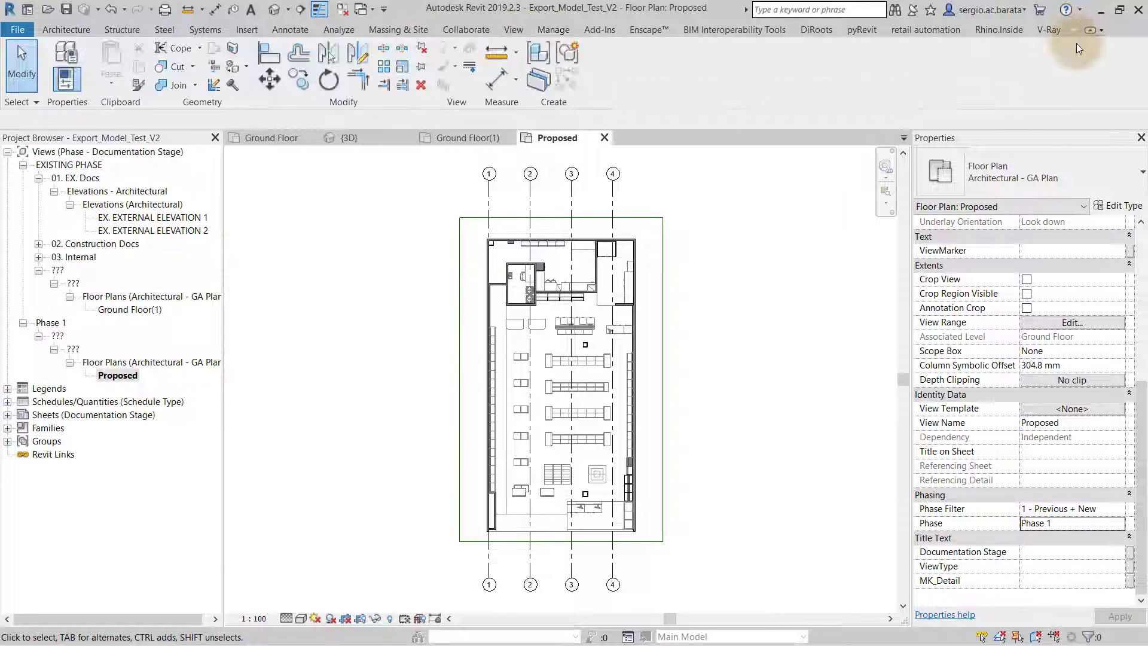
{"action": "left_click", "coordinate": [389, 337]}
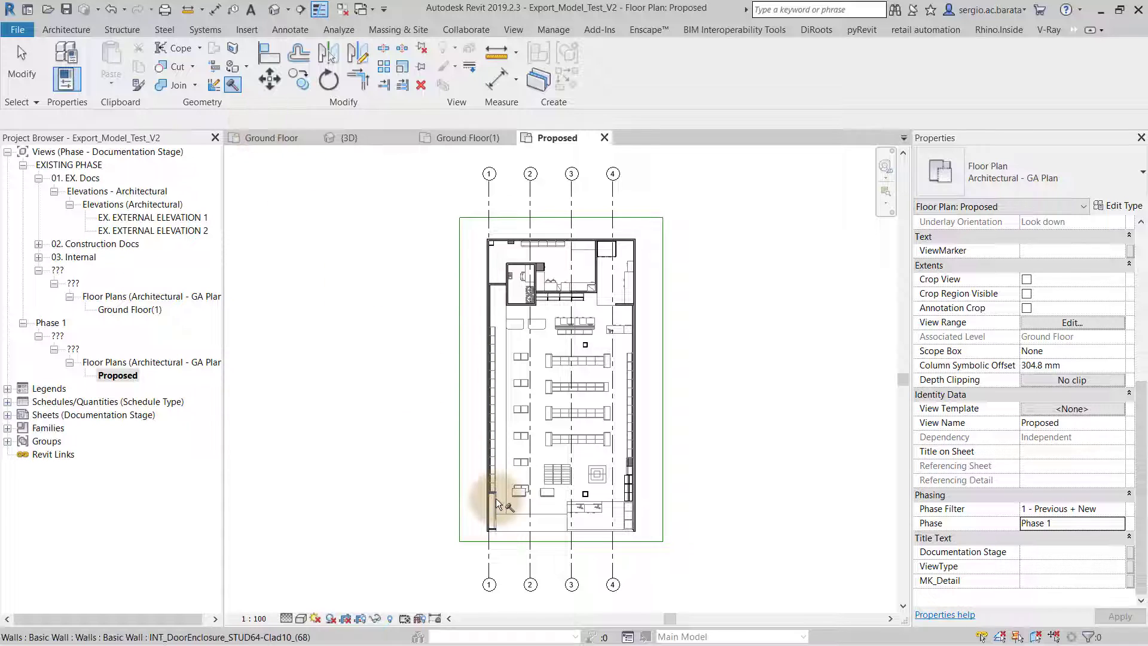
{"action": "right_click", "coordinate": [432, 481]}
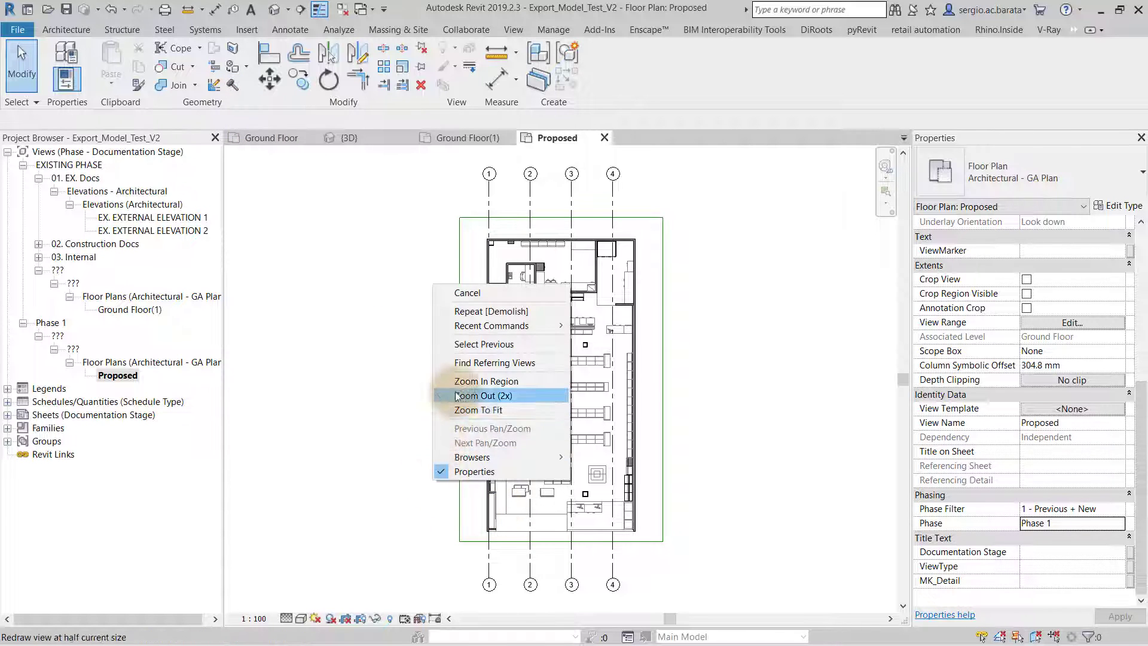
{"action": "left_click", "coordinate": [487, 390]}
{"action": "left_click_drag", "start_coordinate": [440, 409], "coordinate": [566, 561]}
Step: Draw a new 700 mm wall with WA and confirm it was created in Phase 1
{"action": "key", "text": "w"}
{"action": "key", "text": "a"}
{"action": "scroll", "coordinate": [555, 555], "scroll_direction": "up", "scroll_amount": 3}
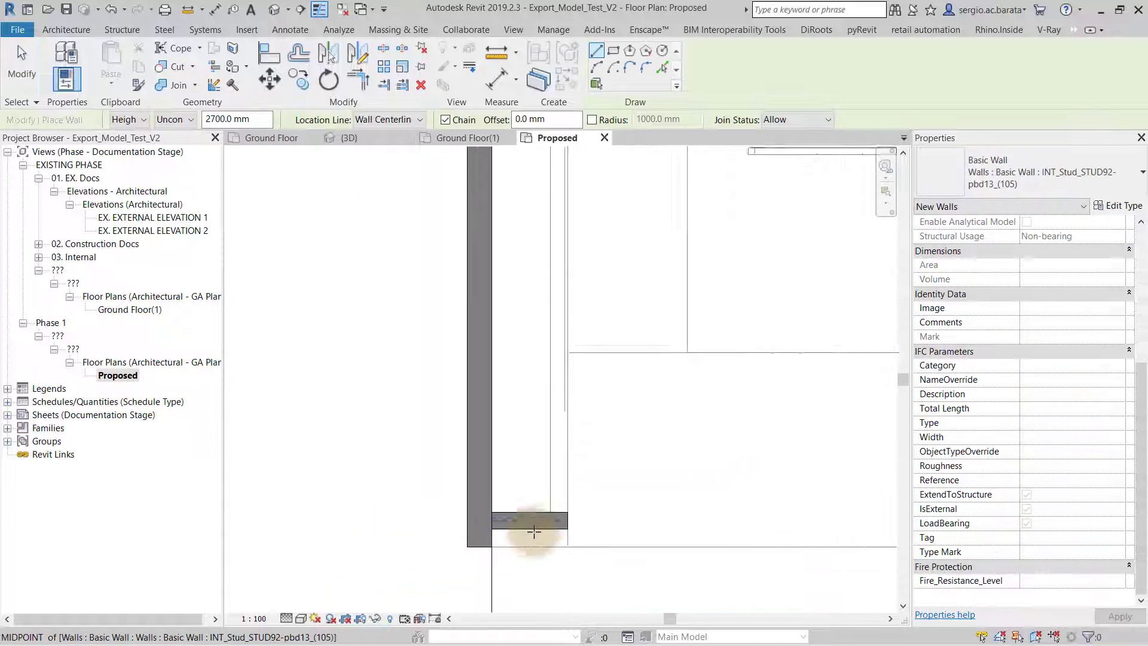
{"action": "scroll", "coordinate": [532, 530], "scroll_direction": "up", "scroll_amount": 3}
{"action": "left_click", "coordinate": [600, 506]}
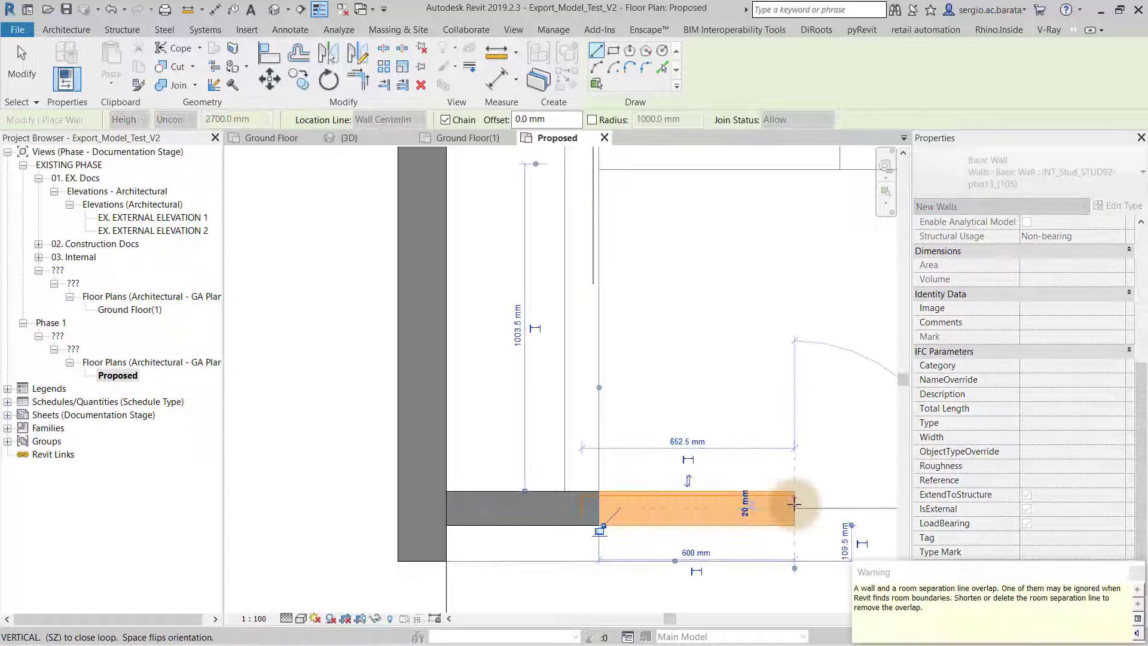
{"action": "left_click", "coordinate": [793, 507]}
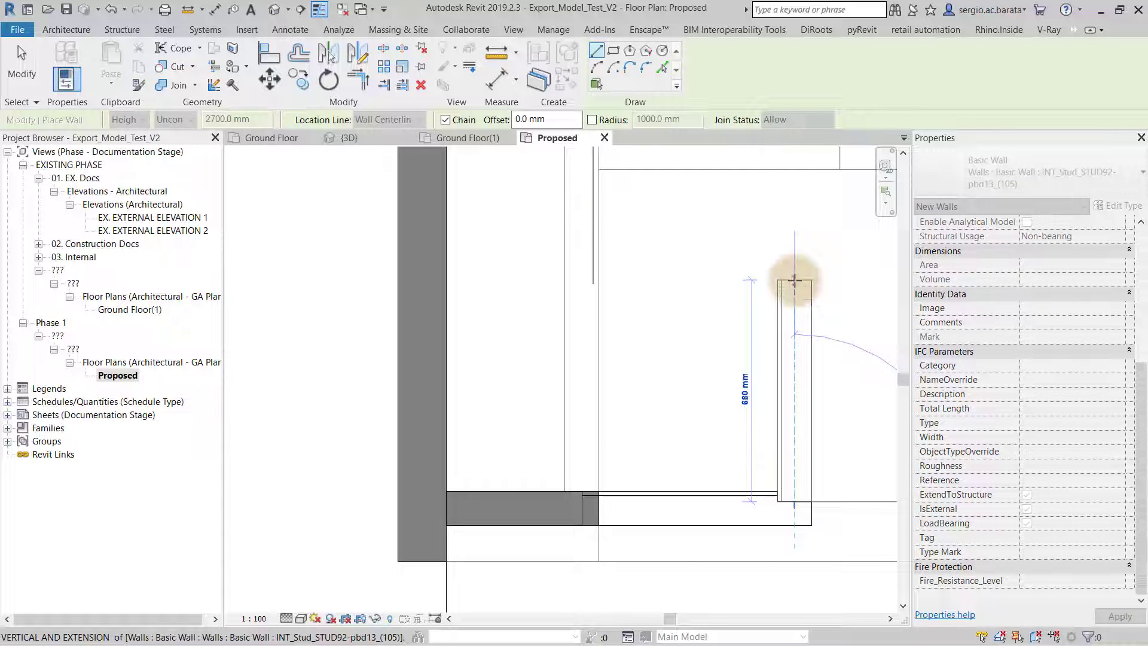
{"action": "left_click", "coordinate": [795, 281]}
{"action": "key", "text": "Escape"}
{"action": "key", "text": "Escape"}
{"action": "left_click", "coordinate": [776, 368]}
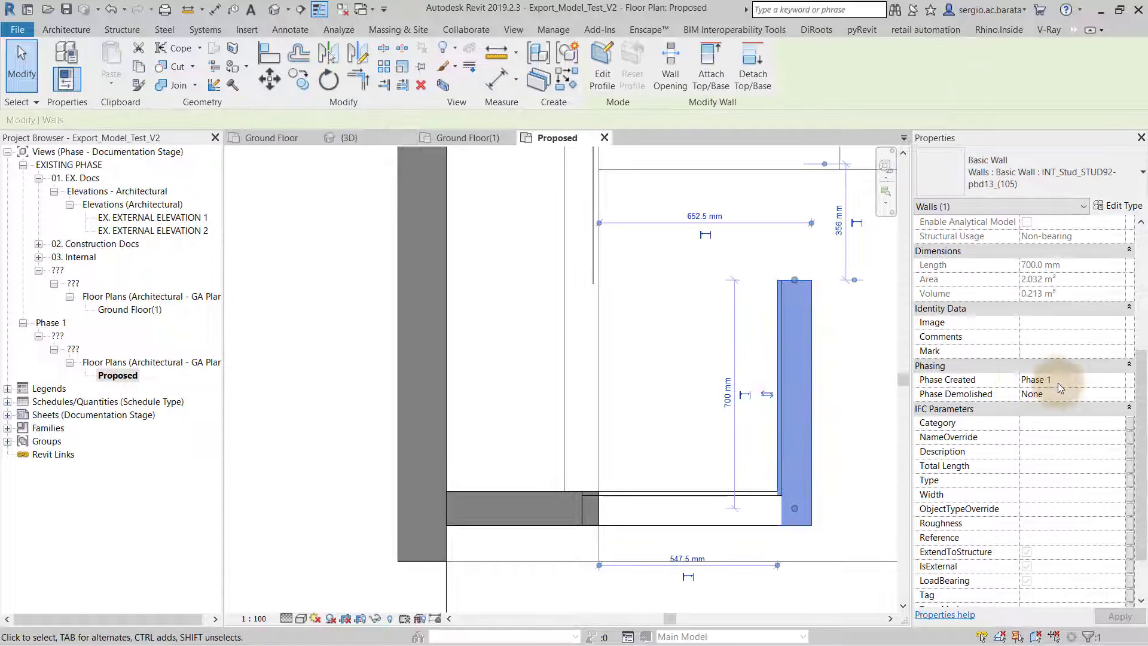
{"action": "key", "text": "Escape"}
Step: Duplicate the Proposed plan and rename the copy Demolition
{"action": "right_click", "coordinate": [112, 374]}
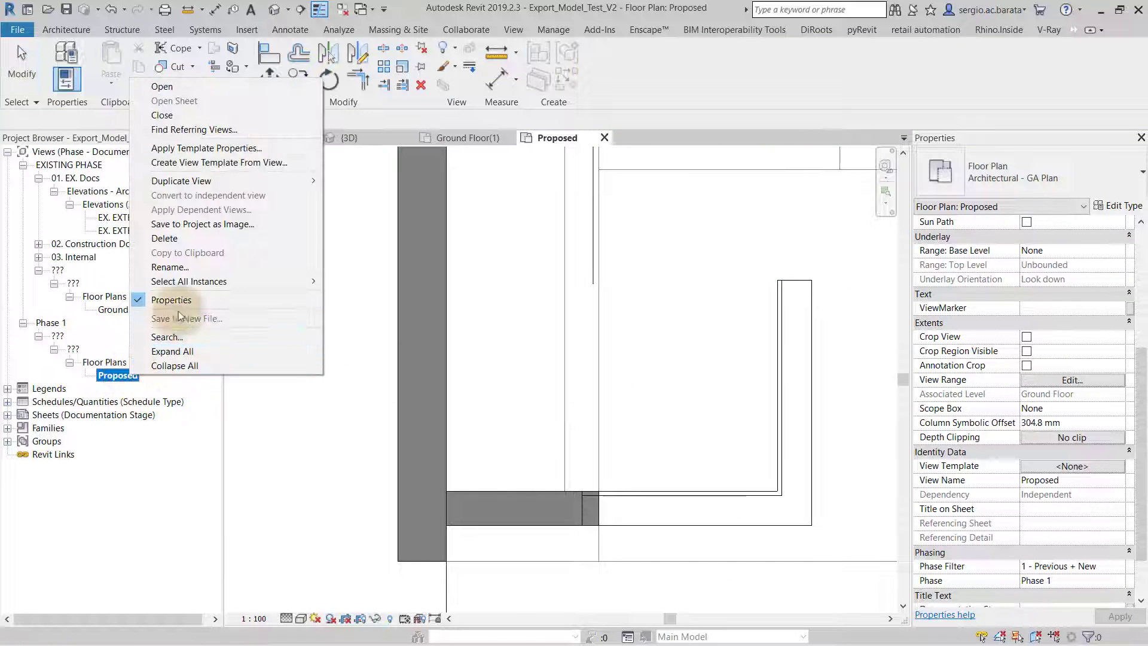
{"action": "left_click", "coordinate": [359, 195]}
{"action": "right_click", "coordinate": [126, 388]}
{"action": "left_click", "coordinate": [254, 280]}
{"action": "type", "text": "Demolition"}
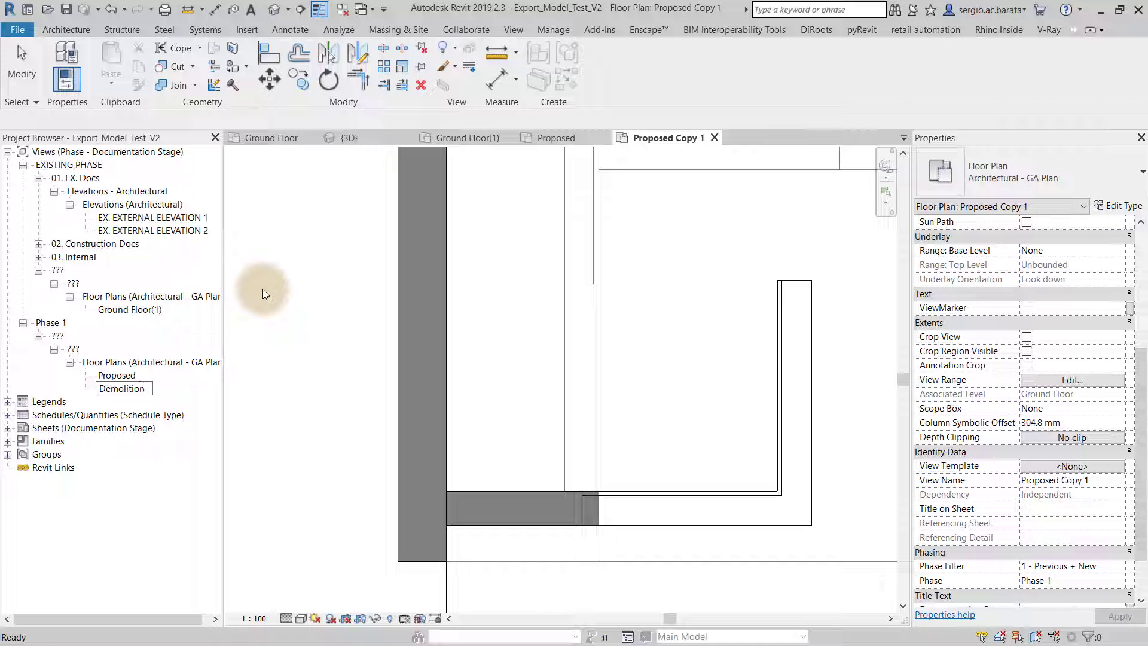
{"action": "key", "text": "Return"}
Step: Set the Demolition view's phase filter to 2 - Previous + Demo
{"action": "left_click", "coordinate": [126, 375]}
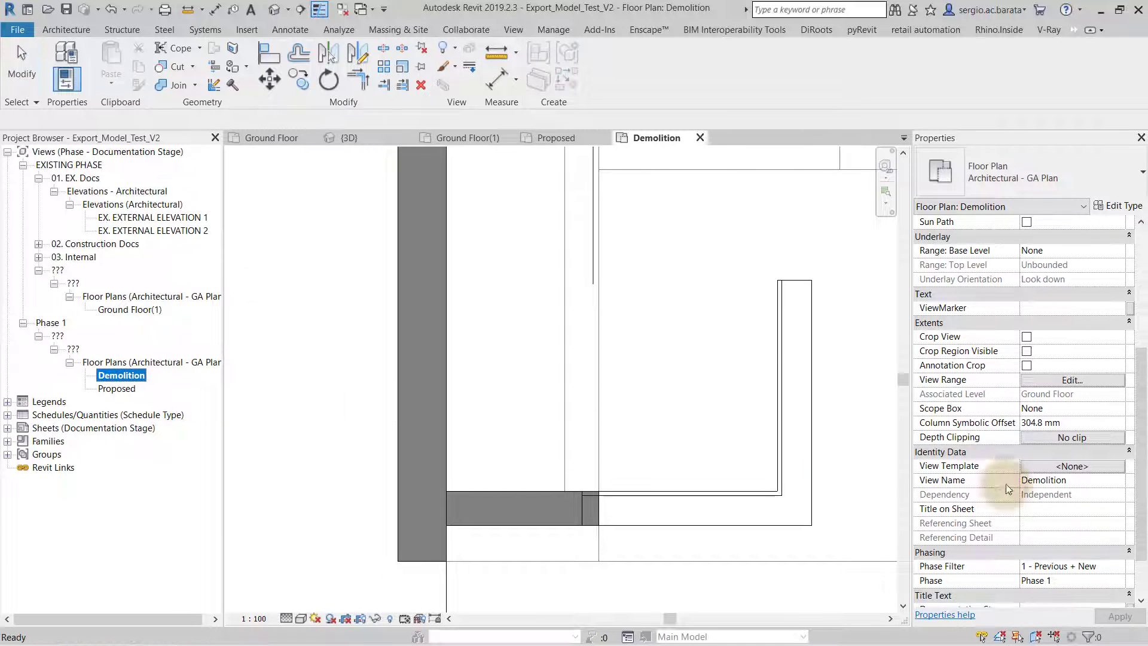
{"action": "scroll", "coordinate": [1006, 489], "scroll_direction": "down", "scroll_amount": 1}
{"action": "left_click", "coordinate": [1058, 537]}
{"action": "left_click", "coordinate": [1117, 537]}
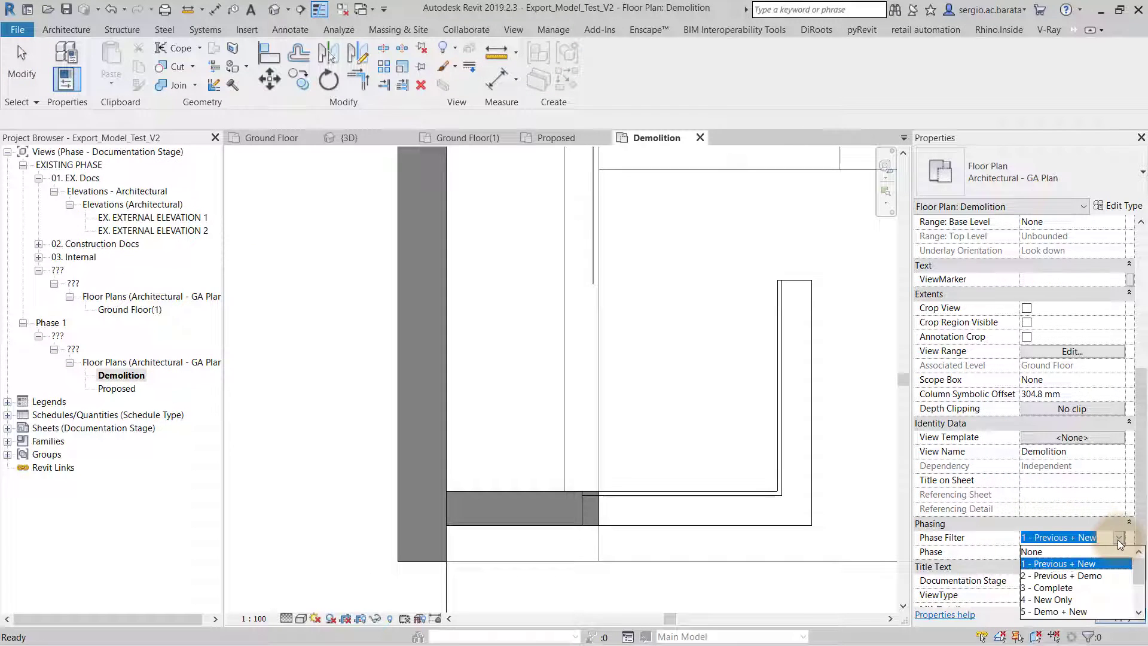
{"action": "left_click", "coordinate": [1102, 575]}
Step: Zoom in on the dashed demolished wall, then reopen the Proposed plan
{"action": "middle_click", "coordinate": [860, 515]}
{"action": "middle_click", "coordinate": [861, 514]}
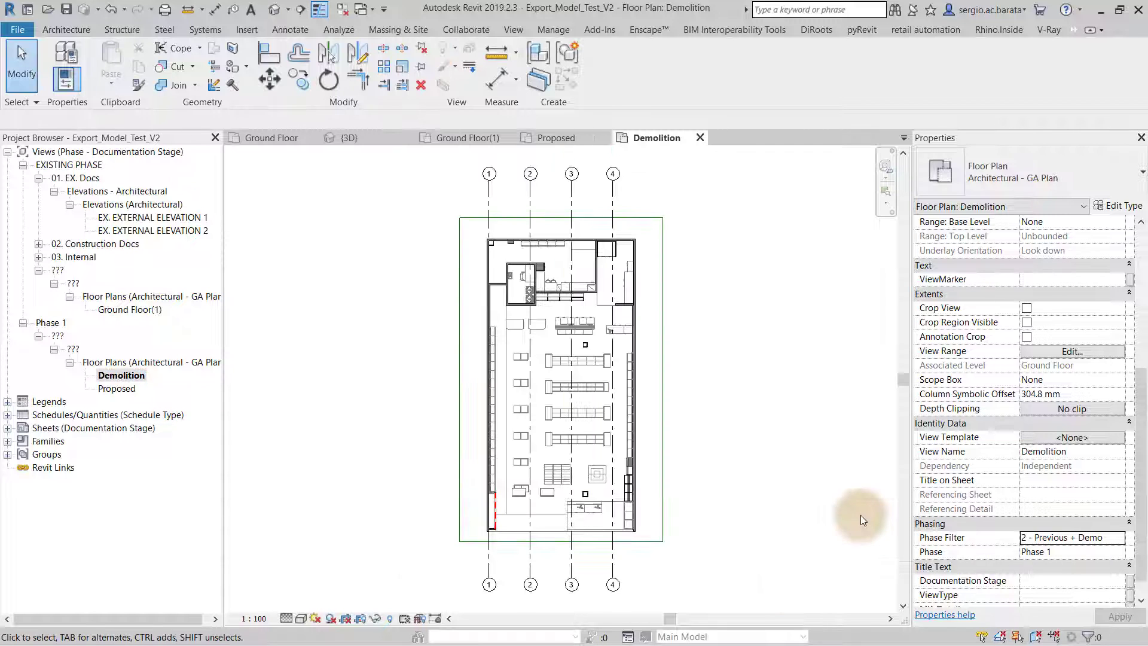
{"action": "right_click", "coordinate": [410, 557]}
{"action": "left_click", "coordinate": [447, 467]}
{"action": "left_click_drag", "start_coordinate": [446, 471], "coordinate": [529, 548]}
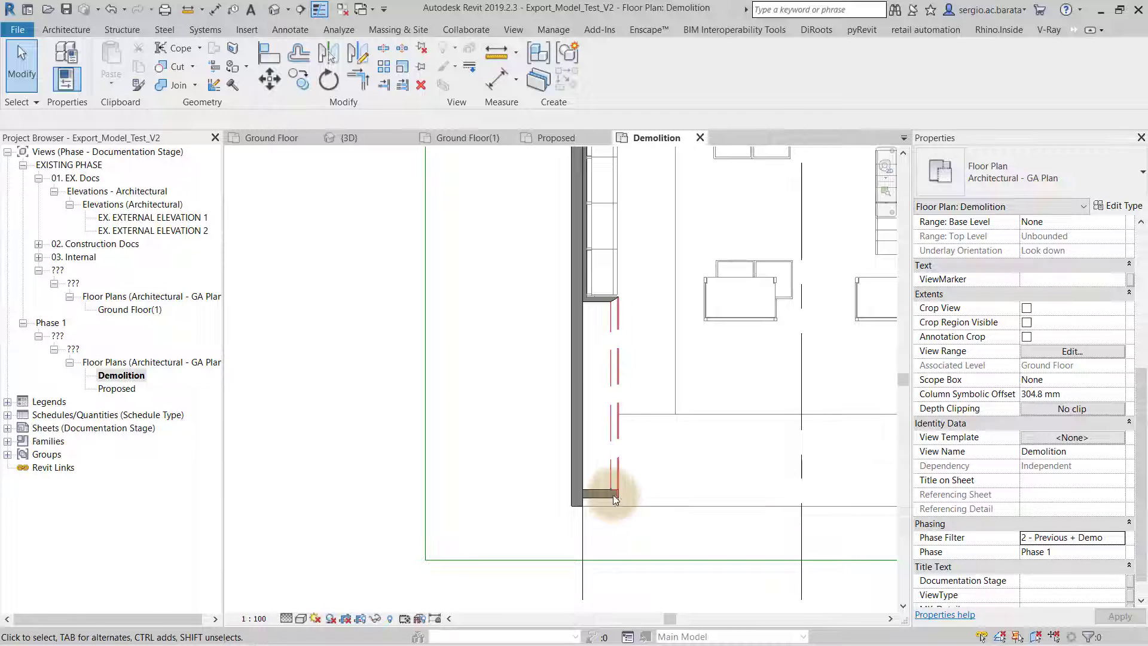
{"action": "double_click", "coordinate": [125, 388]}
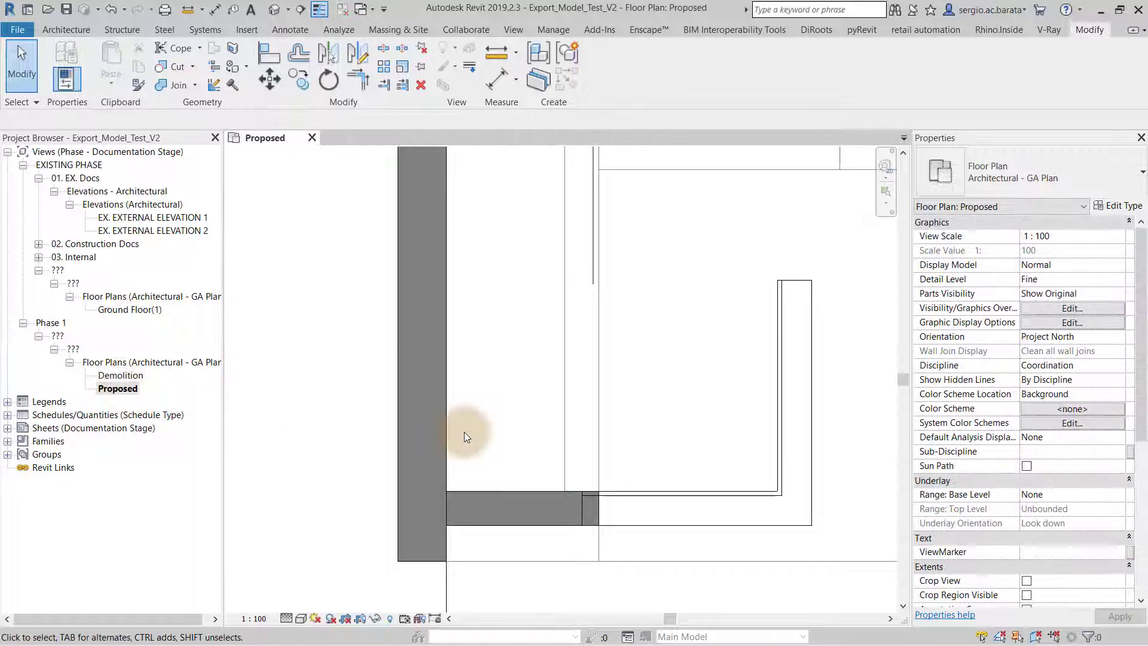
Step: Expand Schedules/Quantities and open AREA_Proposed Site Ratios_Check, then QS_Rooms_PROPOSED
{"action": "left_click", "coordinate": [9, 416]}
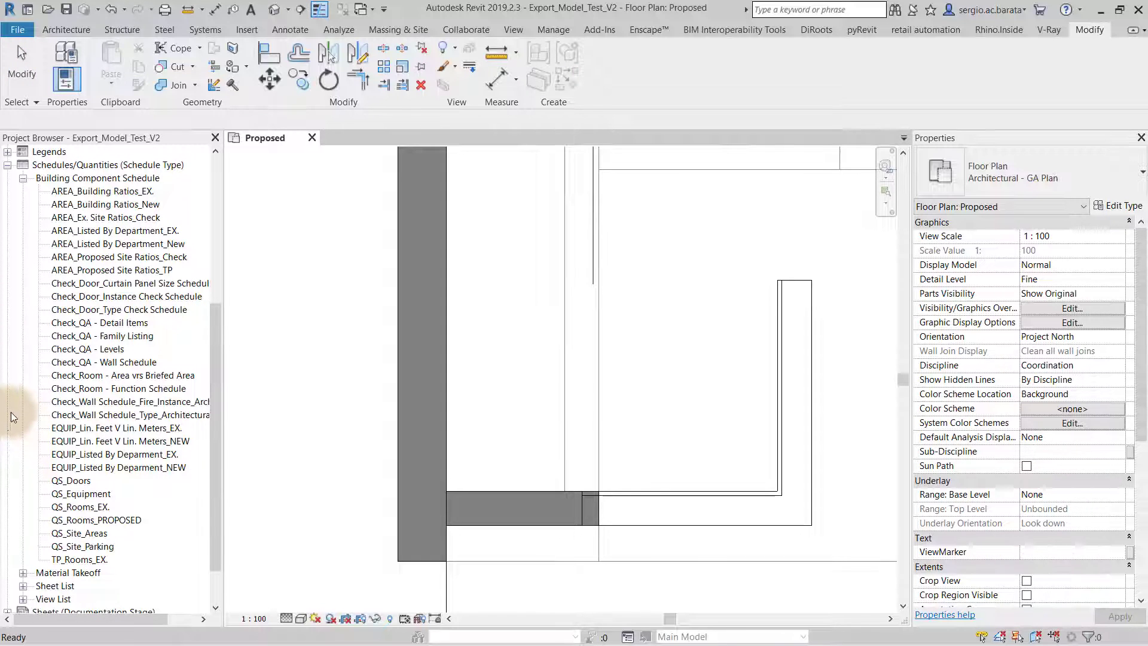
{"action": "left_click", "coordinate": [183, 258]}
{"action": "double_click", "coordinate": [183, 259]}
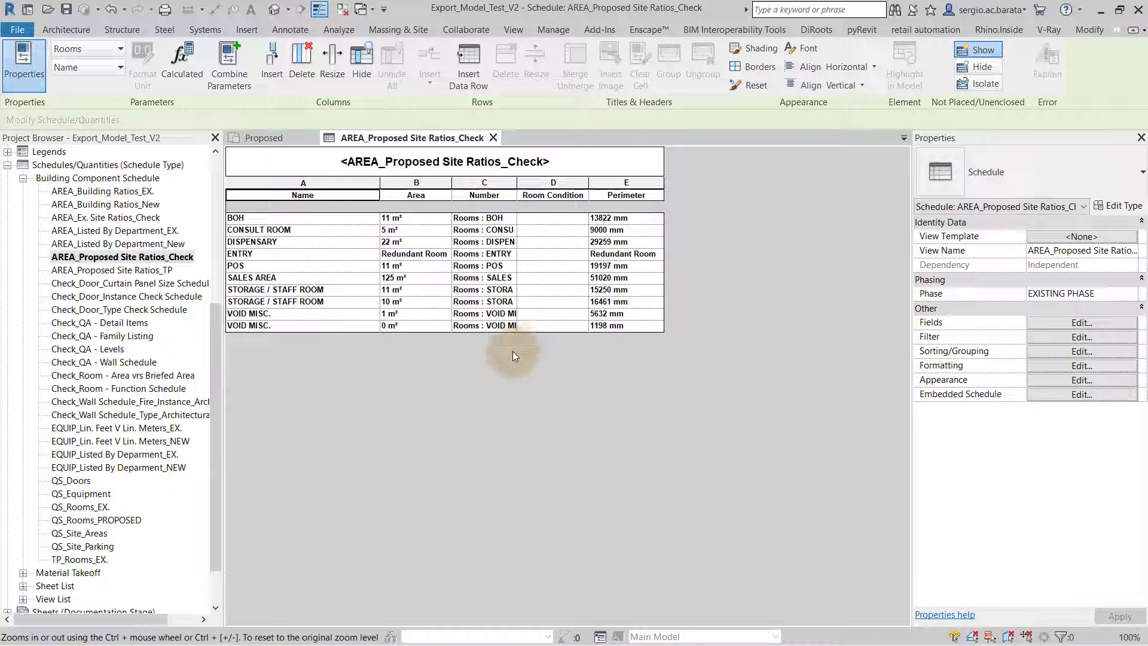
{"action": "left_click", "coordinate": [125, 517]}
{"action": "double_click", "coordinate": [125, 517]}
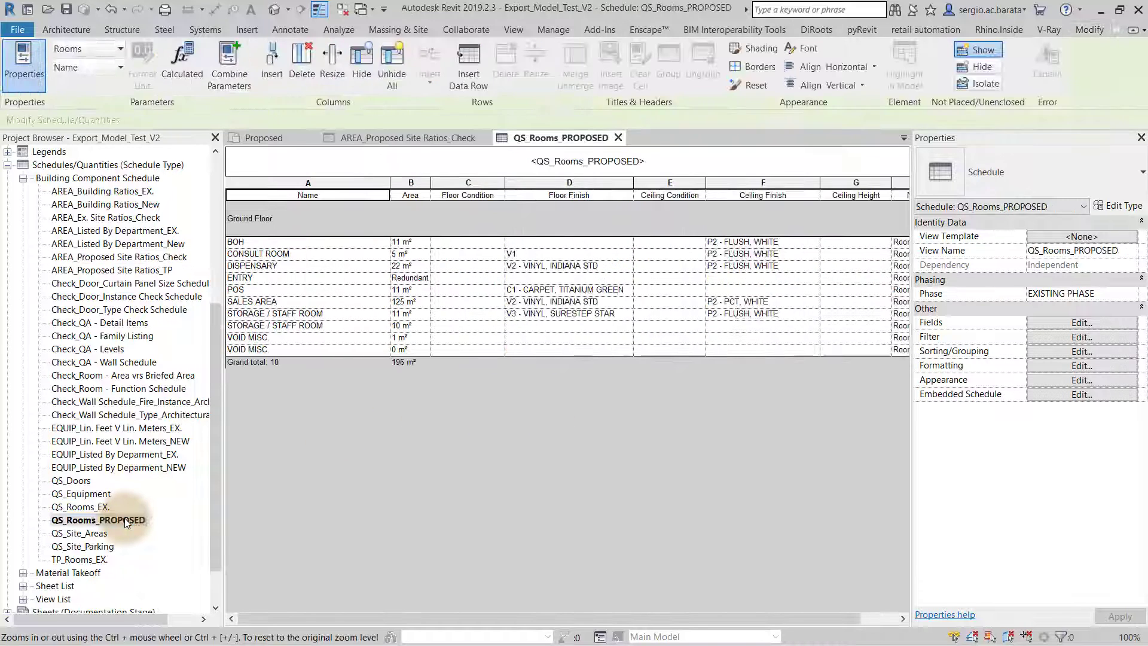